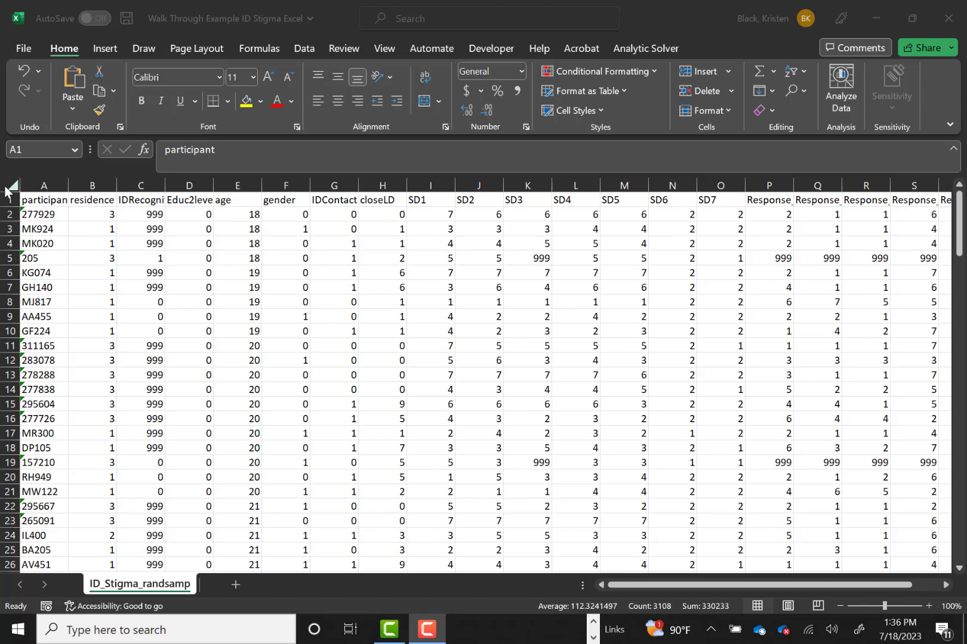
Examine how the dataset is laid out: the variable names in row 1, the first participant's row, and the participant and residence columns
left_click(54, 201)
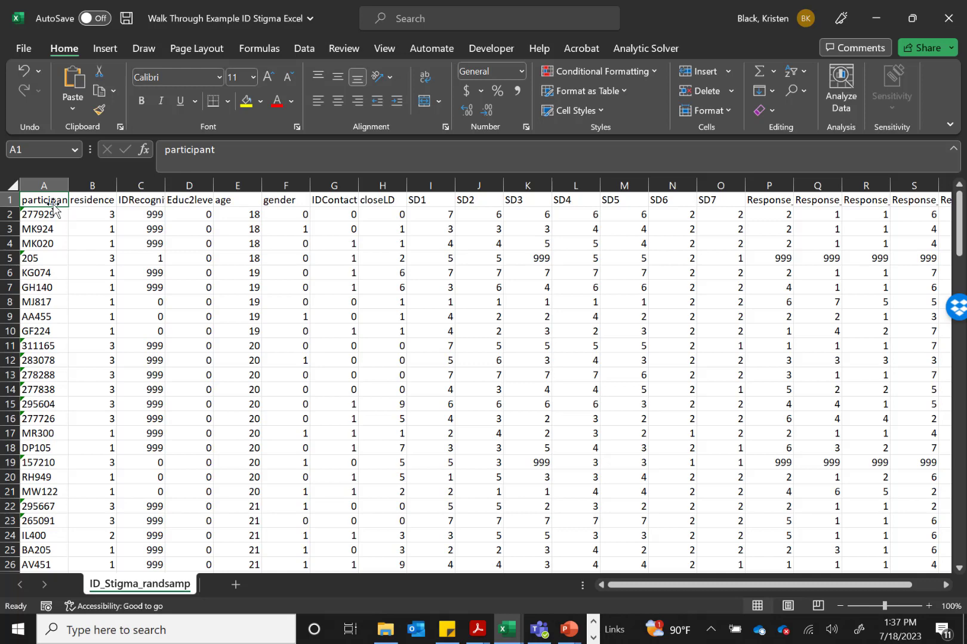
left_click(11, 197)
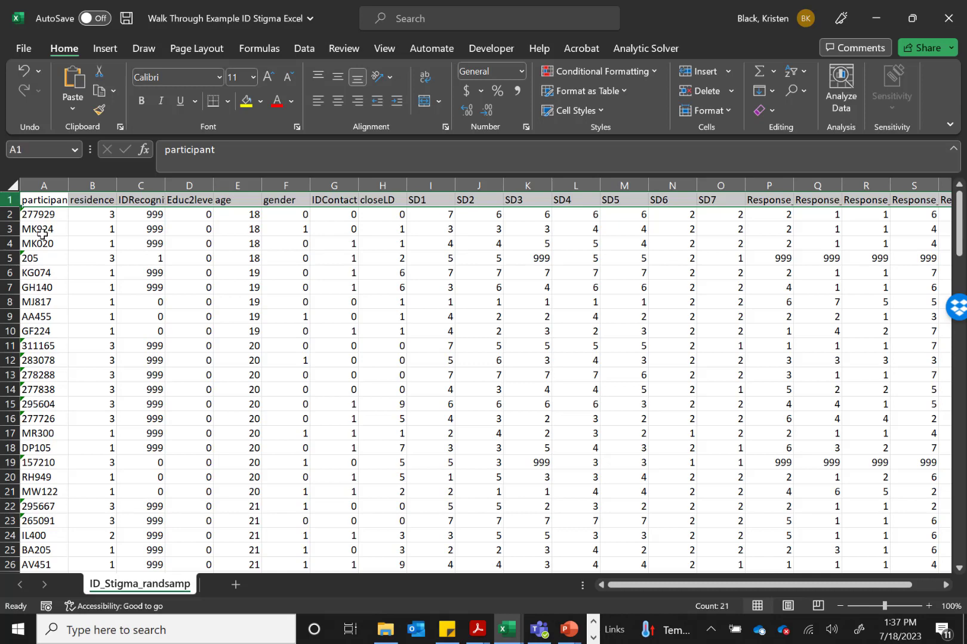
left_click(9, 213)
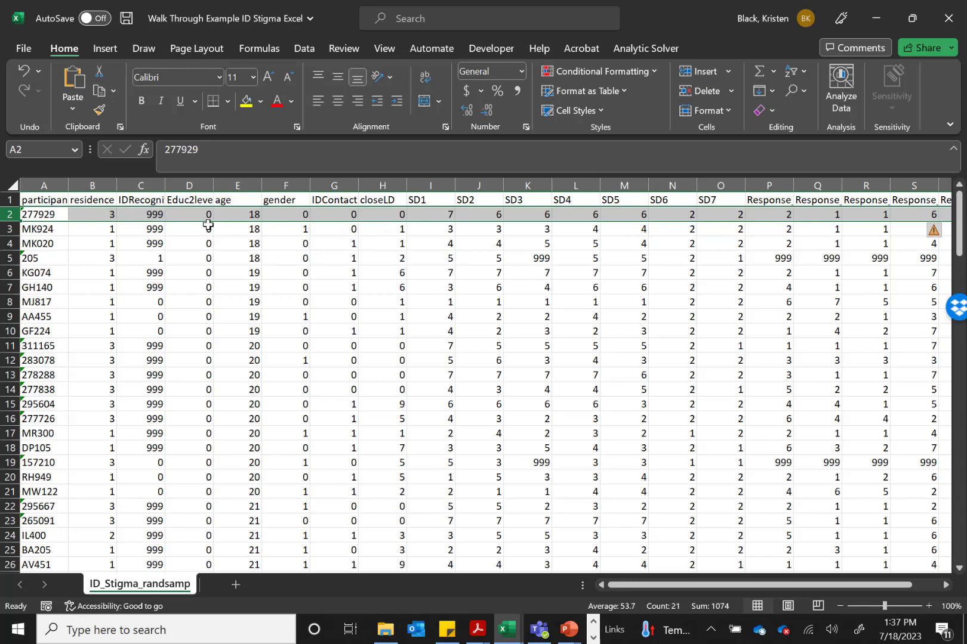
left_click(95, 186)
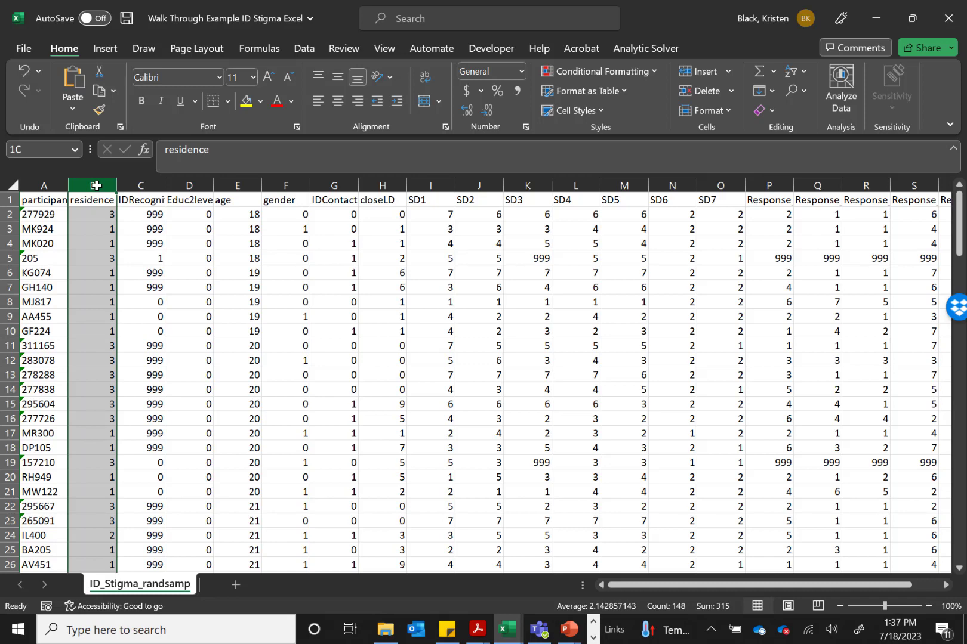
left_click(54, 213)
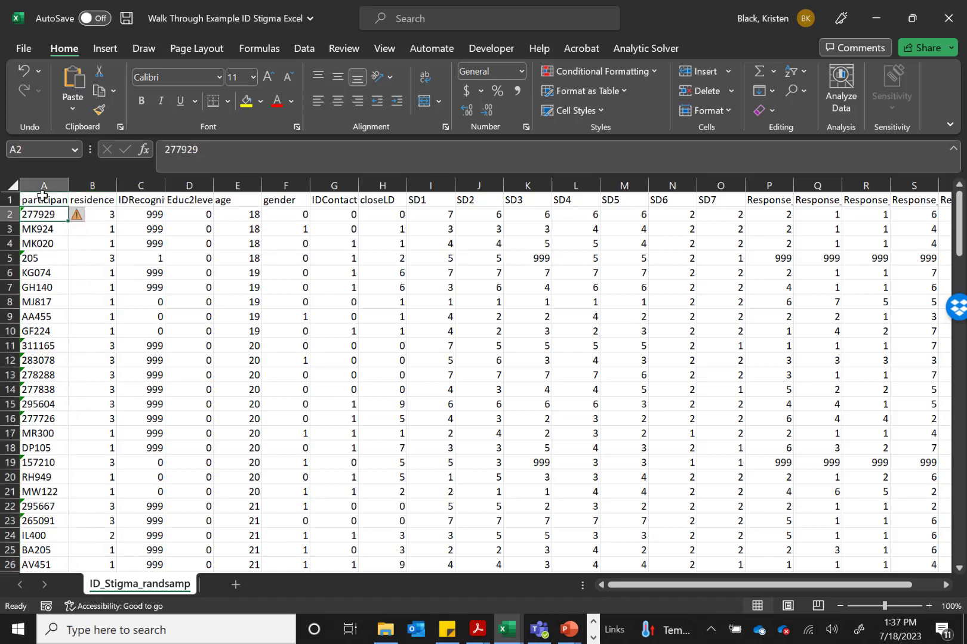
left_click(42, 197)
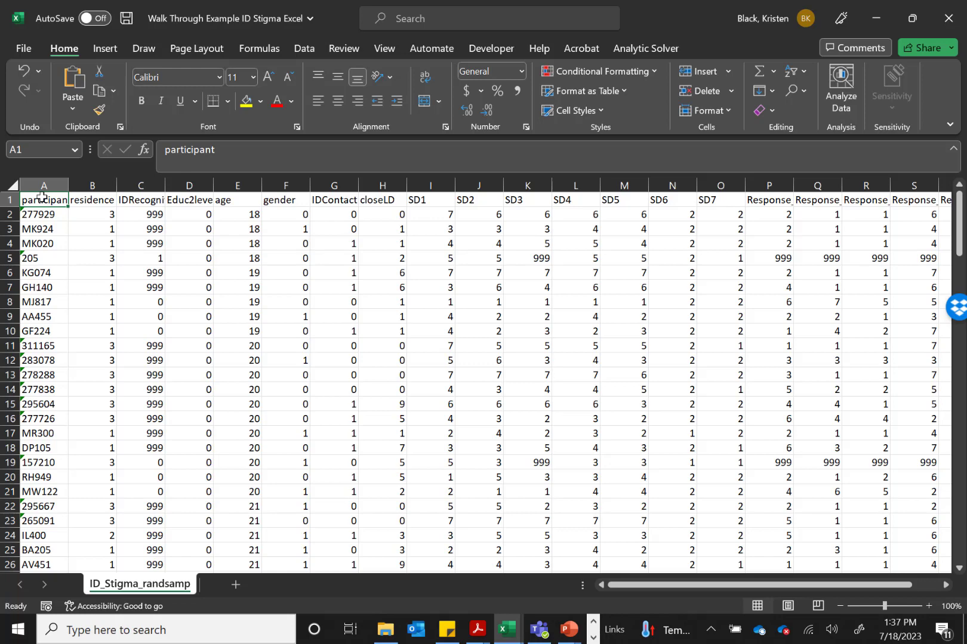
Look through all participant rows down to the end of the data for 999 missing-value codes, and return to the first row
left_click(143, 216)
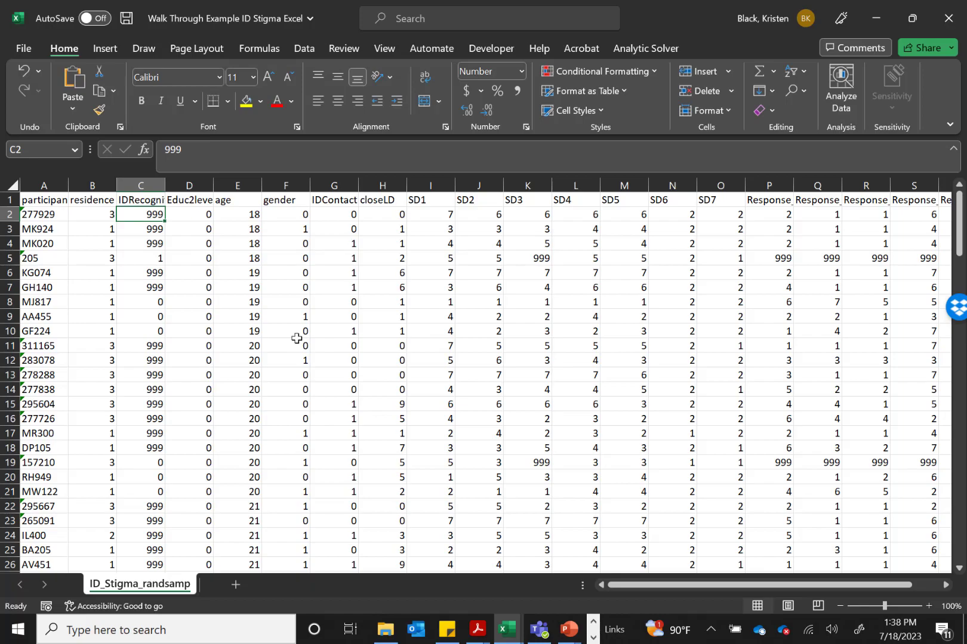
left_click(232, 306)
scroll(232, 307, "down", 13)
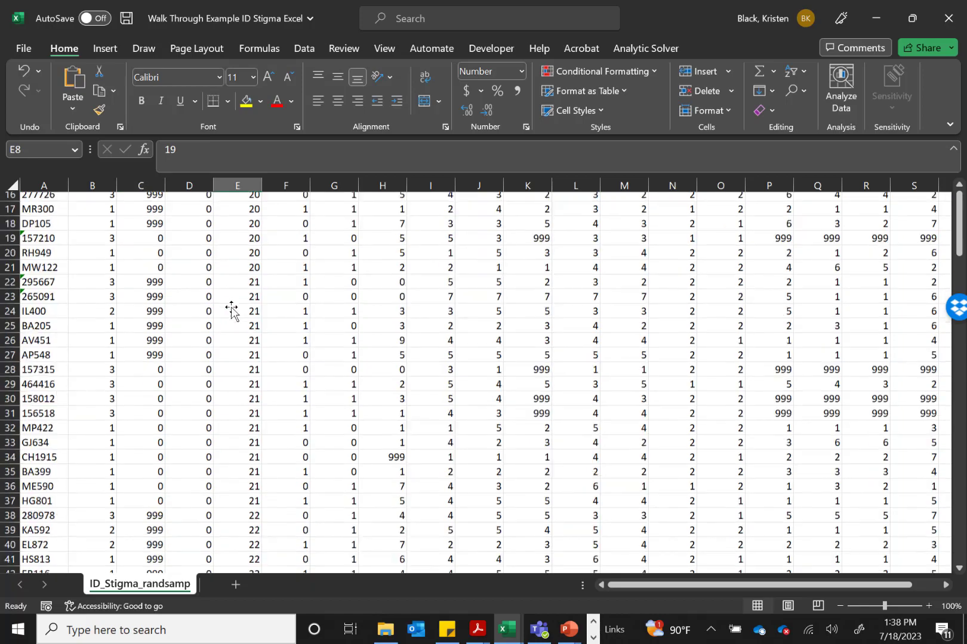
scroll(231, 307, "down", 20)
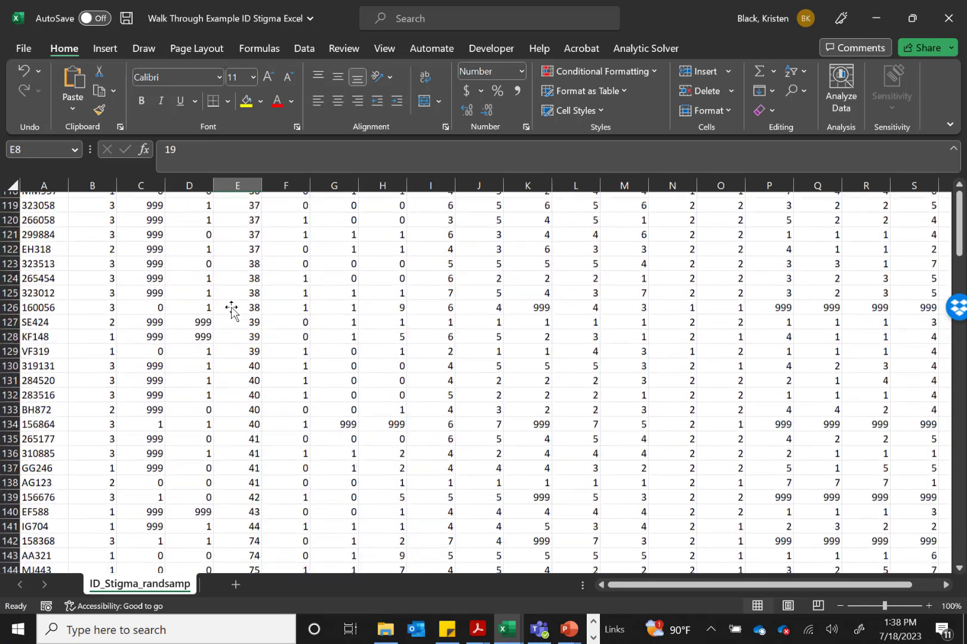
scroll(231, 307, "down", 8)
scroll(231, 307, "up", 10)
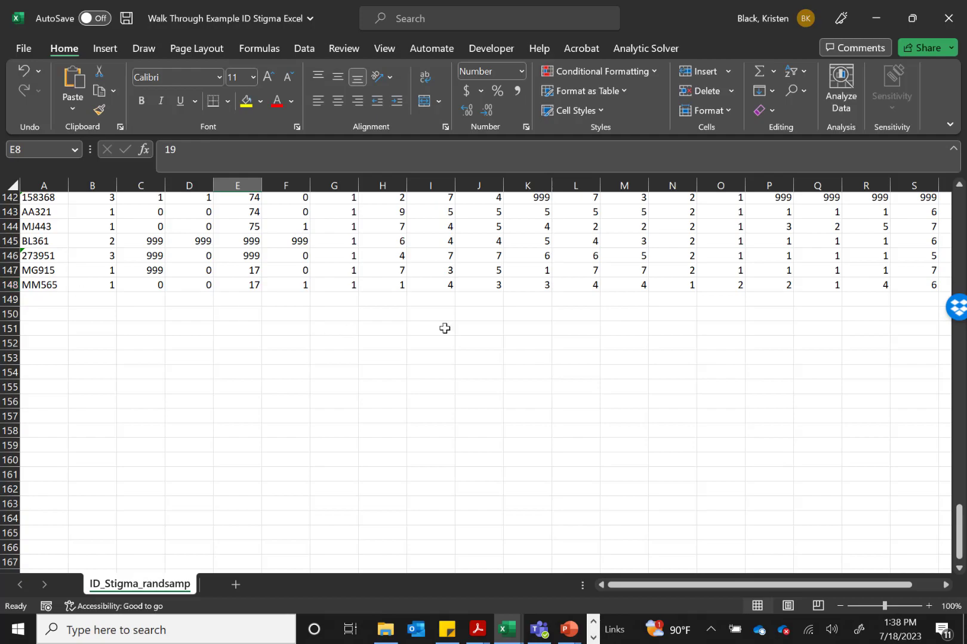
scroll(739, 308, "up", 15)
scroll(739, 308, "up", 20)
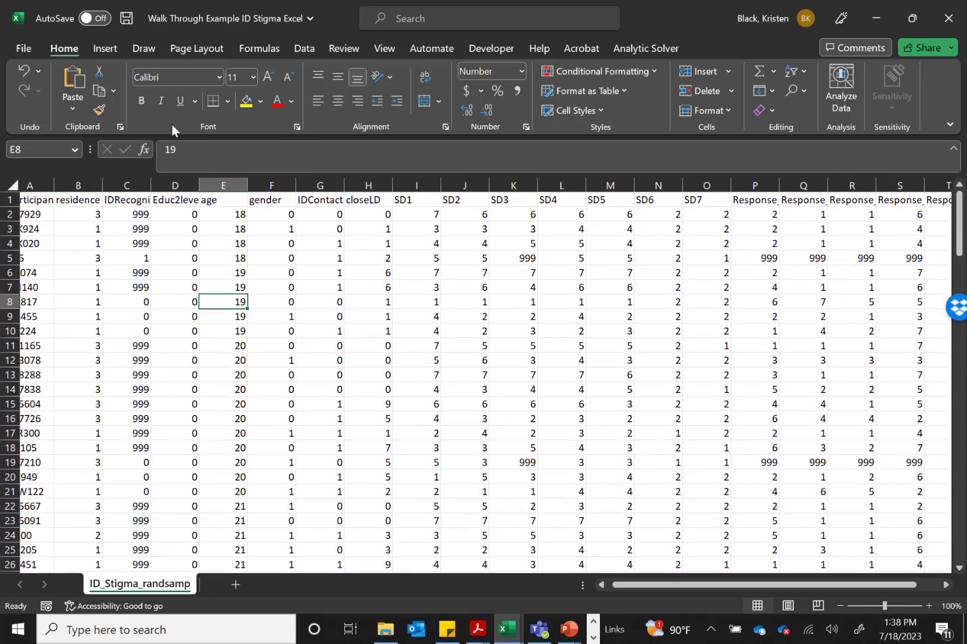
Replace every 999 in the entire sheet with an empty value
left_click(13, 186)
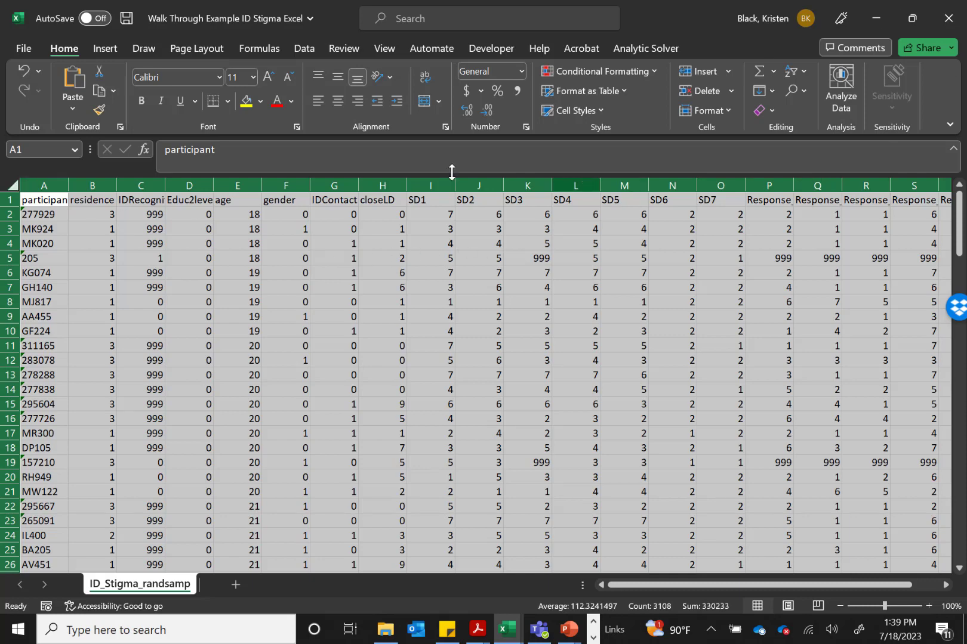
left_click(797, 91)
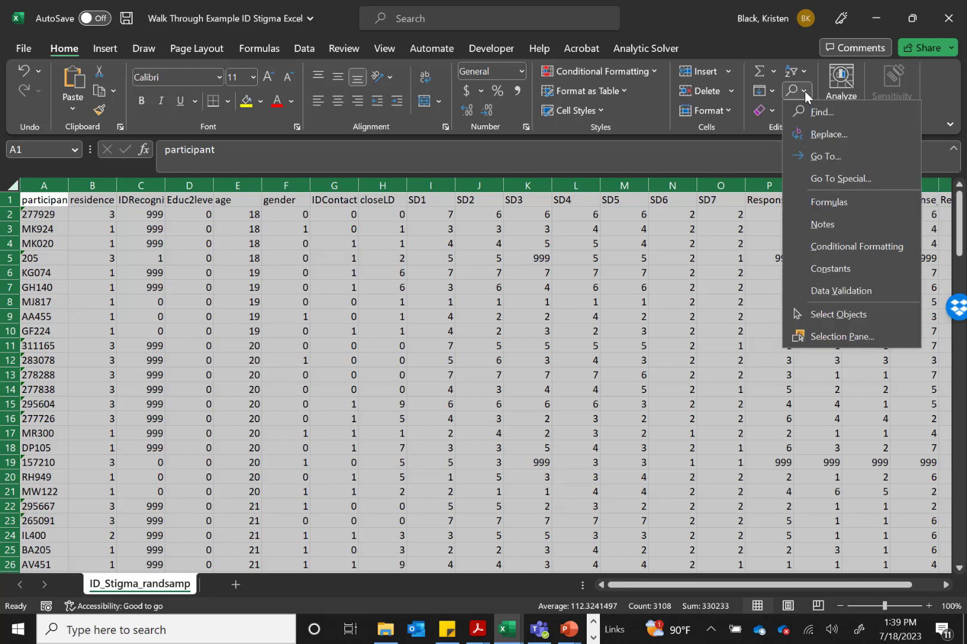
left_click(841, 136)
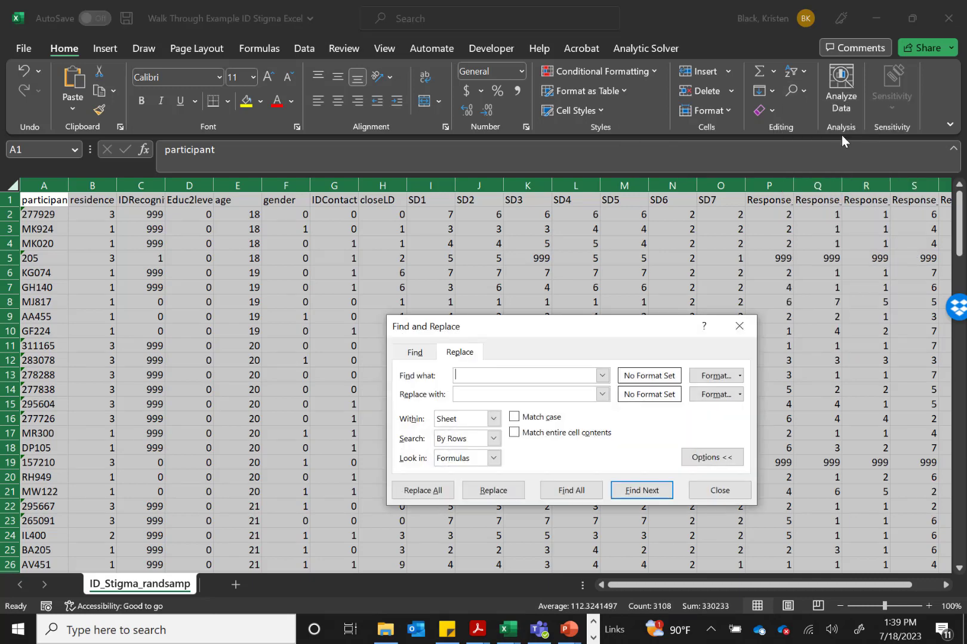
left_click_drag(470, 334, 352, 217)
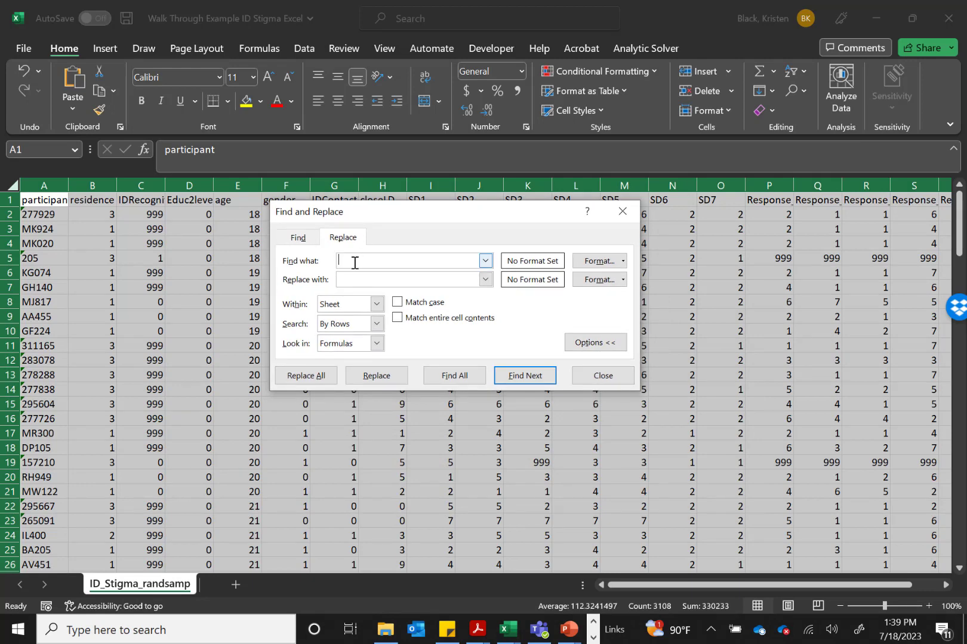
type("999")
left_click(345, 283)
left_click(362, 259)
left_click(352, 283)
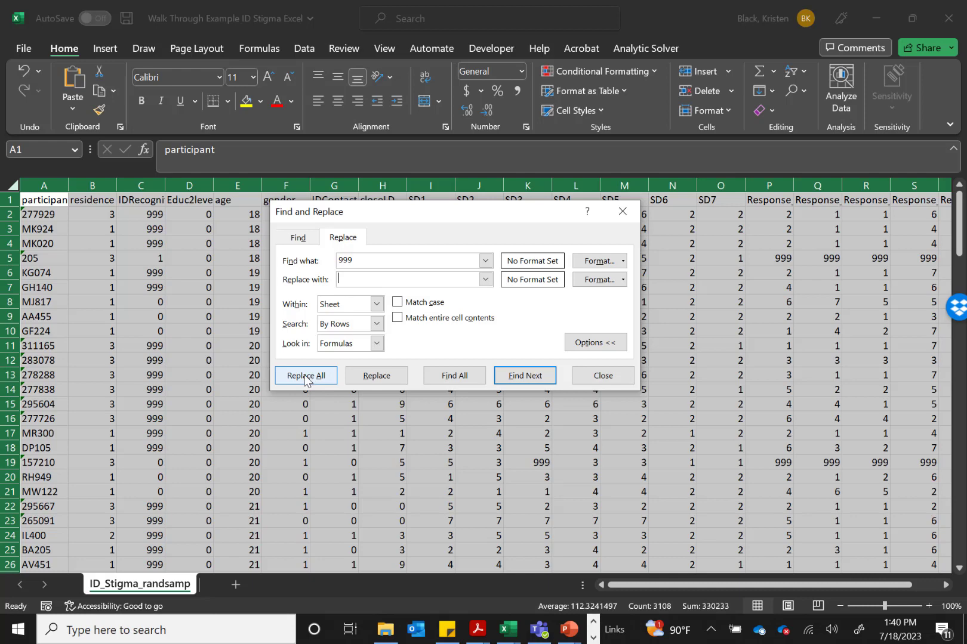
left_click(306, 376)
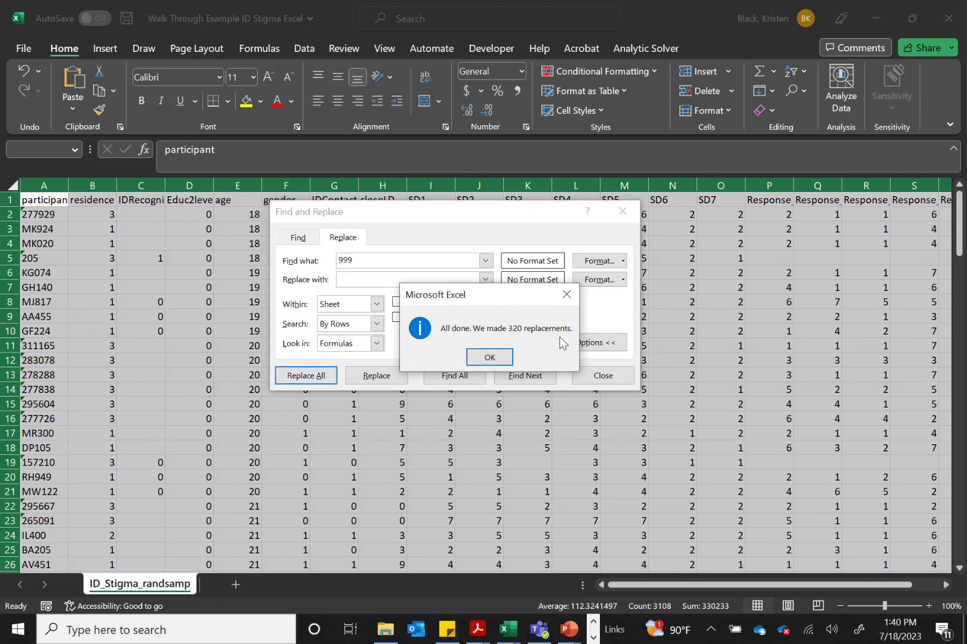
left_click(490, 357)
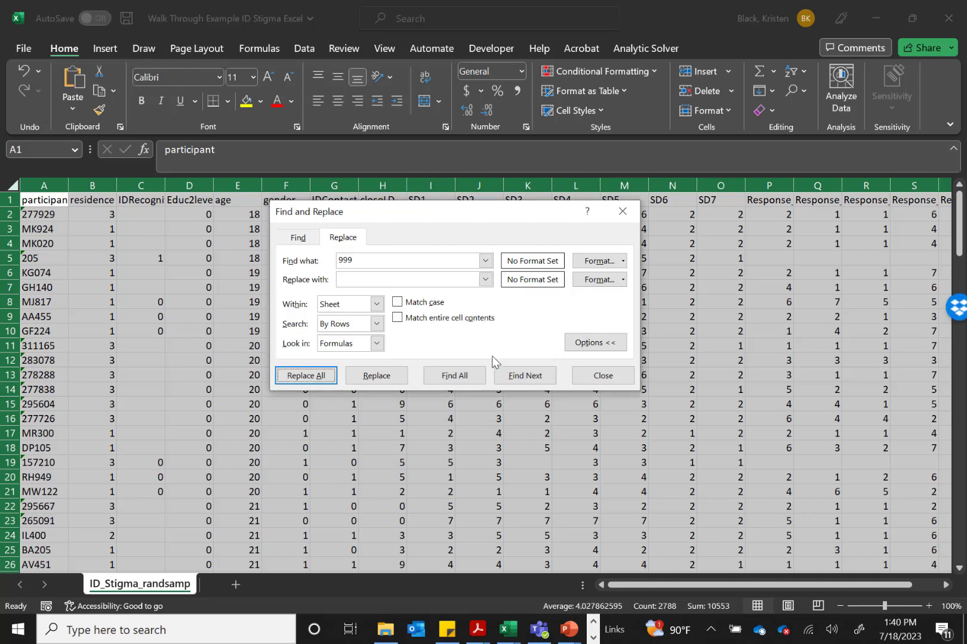
left_click(621, 213)
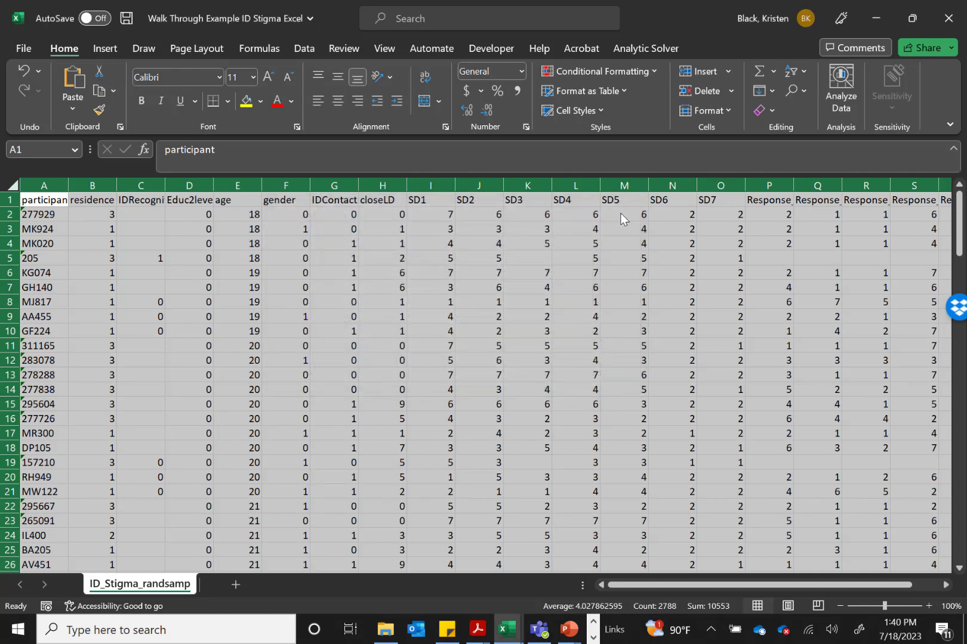
left_click(137, 215)
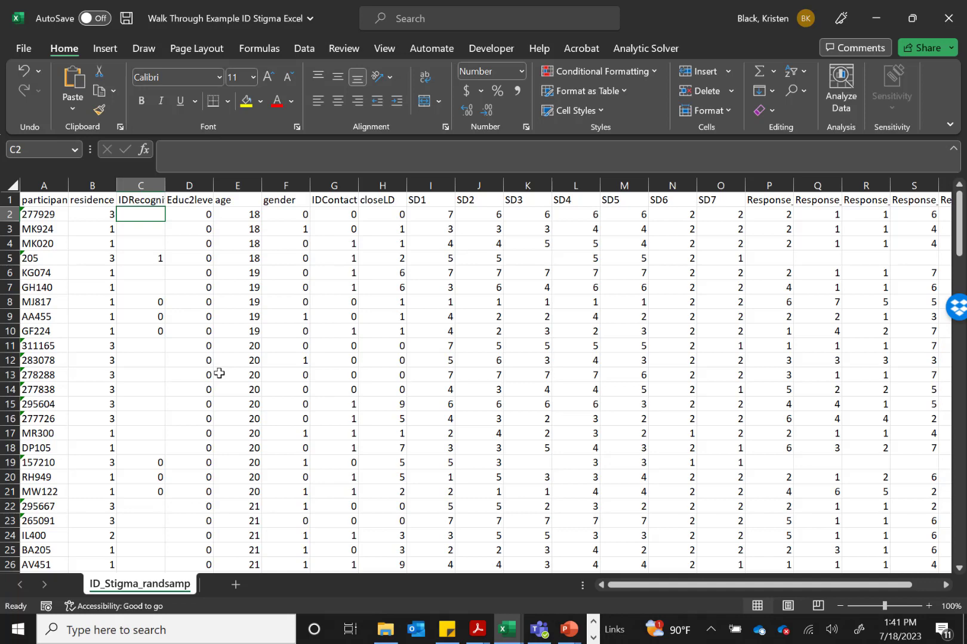
Add the header Count_Miss in cell V1, beside the last Response column
scroll(589, 313, "right", 4)
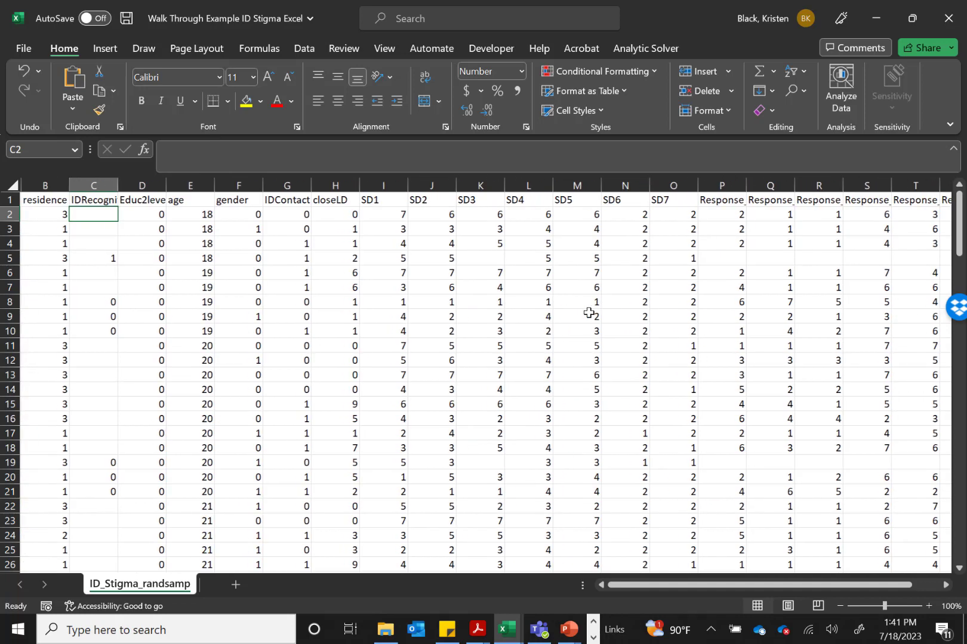
scroll(589, 313, "right", 6)
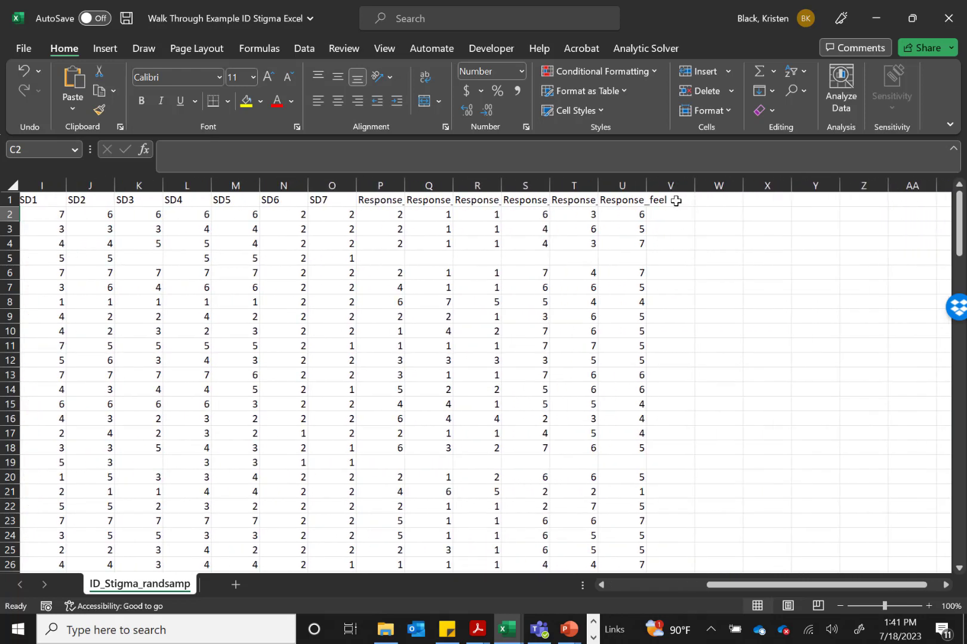
left_click(676, 200)
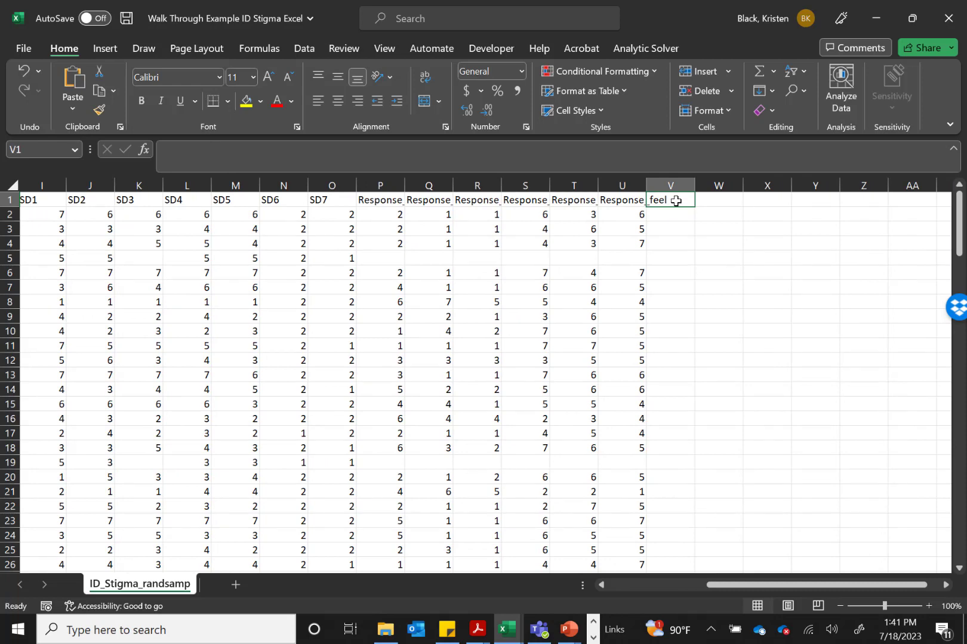
type("Count_Miss")
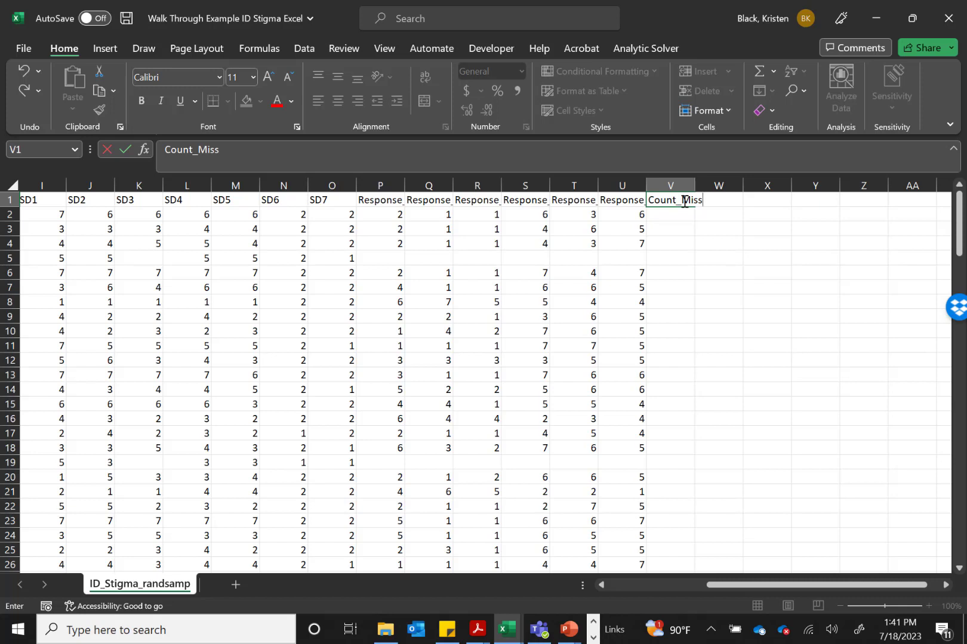
key("Return")
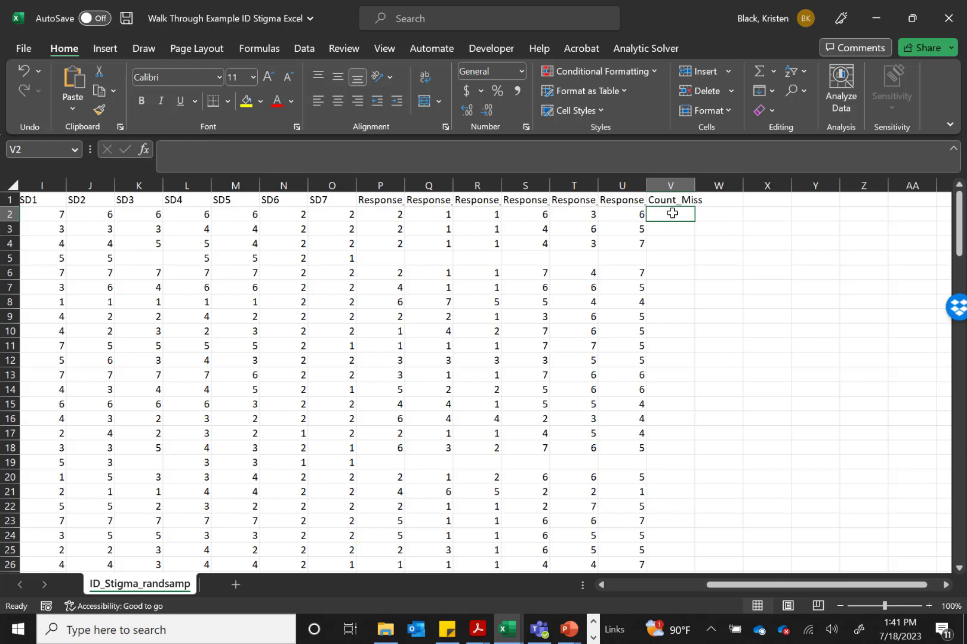
Enter the formula =COUNTBLANK(A2:U2) in cell V2 to count the first participant's missing values
type("=")
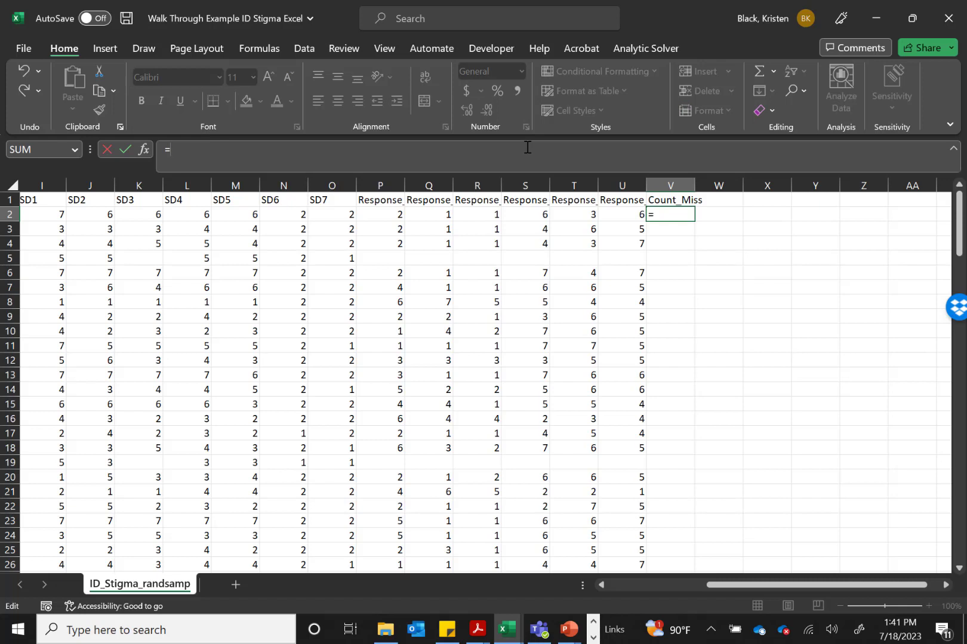
type("count")
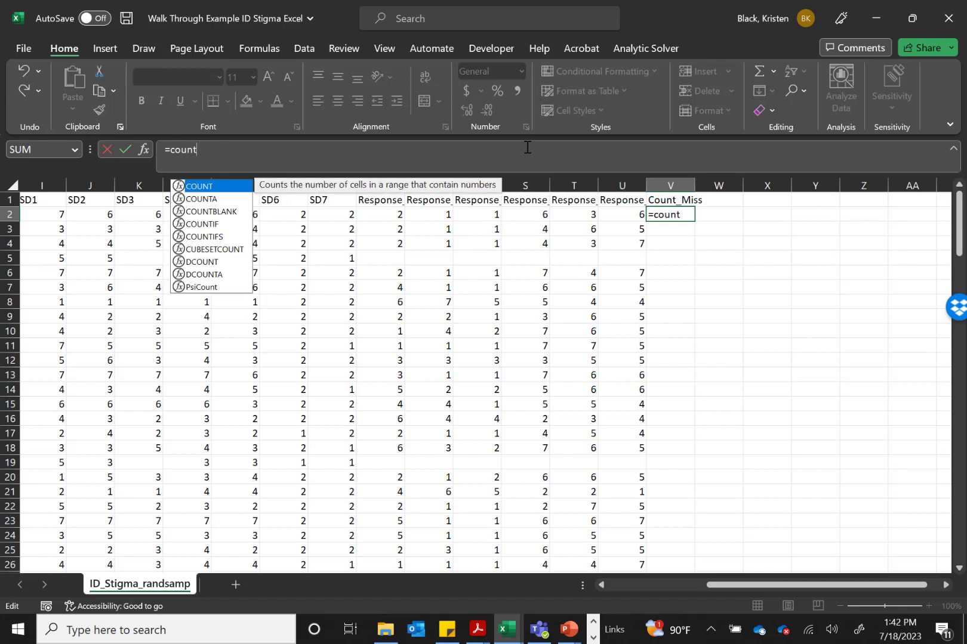
type("blank")
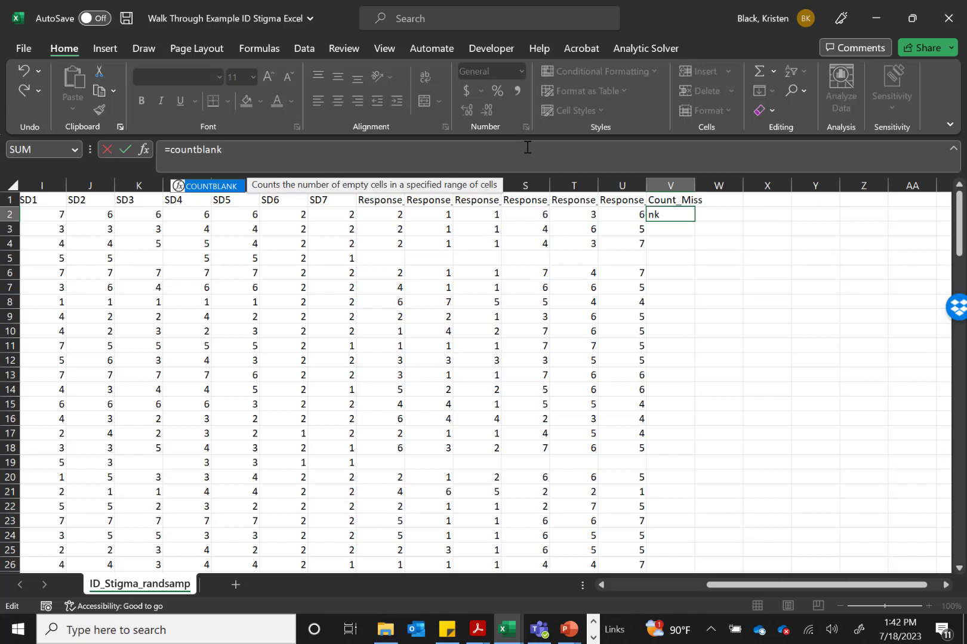
type("(")
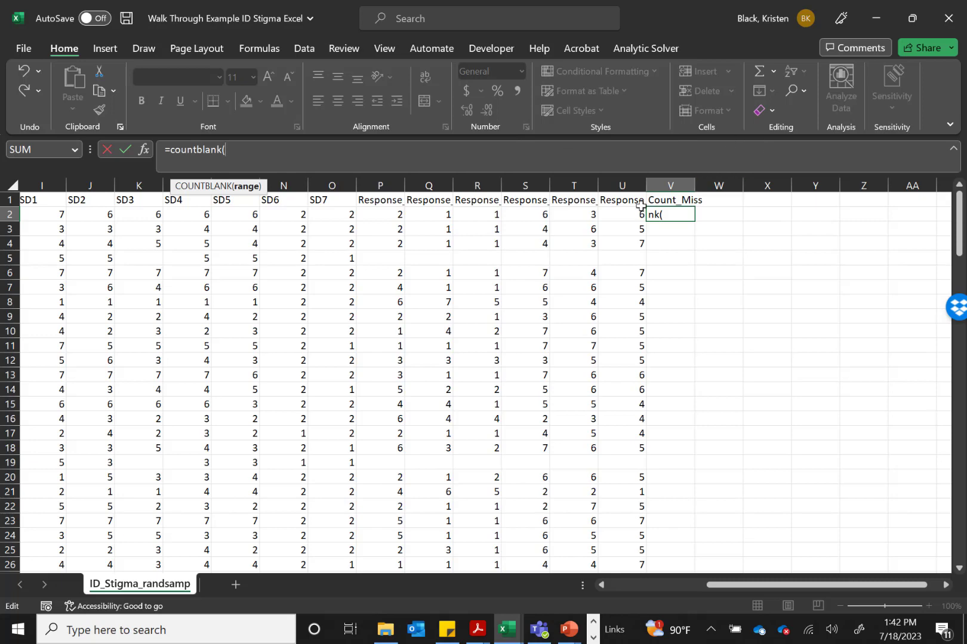
left_click_drag(633, 213, 25, 218)
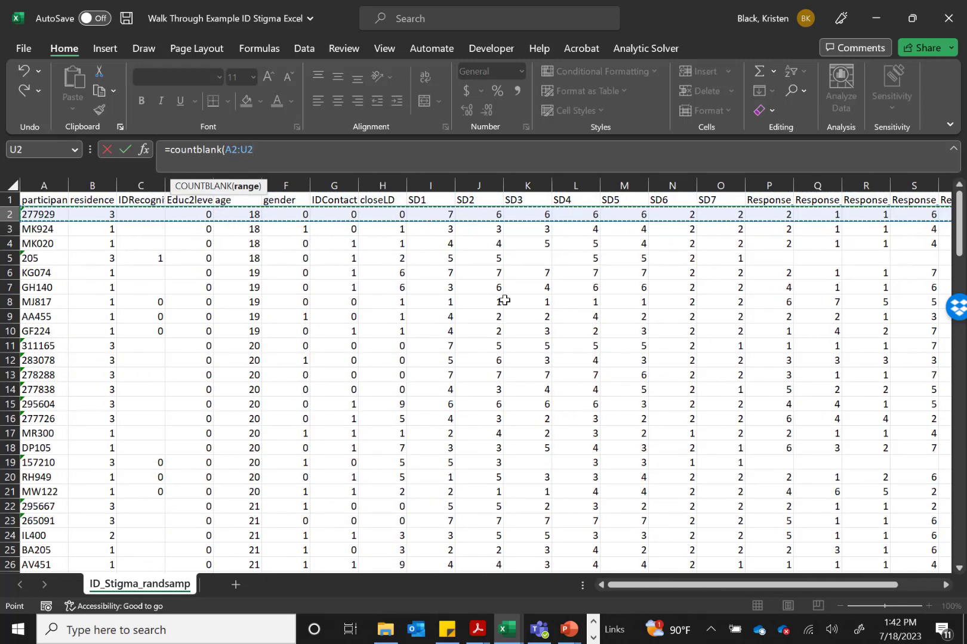
scroll(504, 300, "right", 3)
scroll(504, 300, "right", 2)
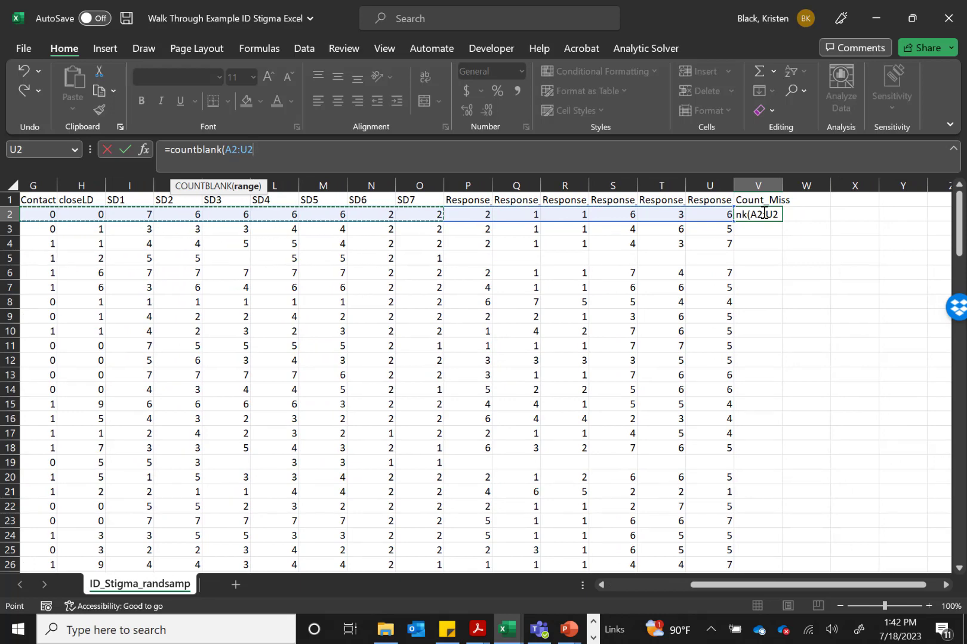
type(")")
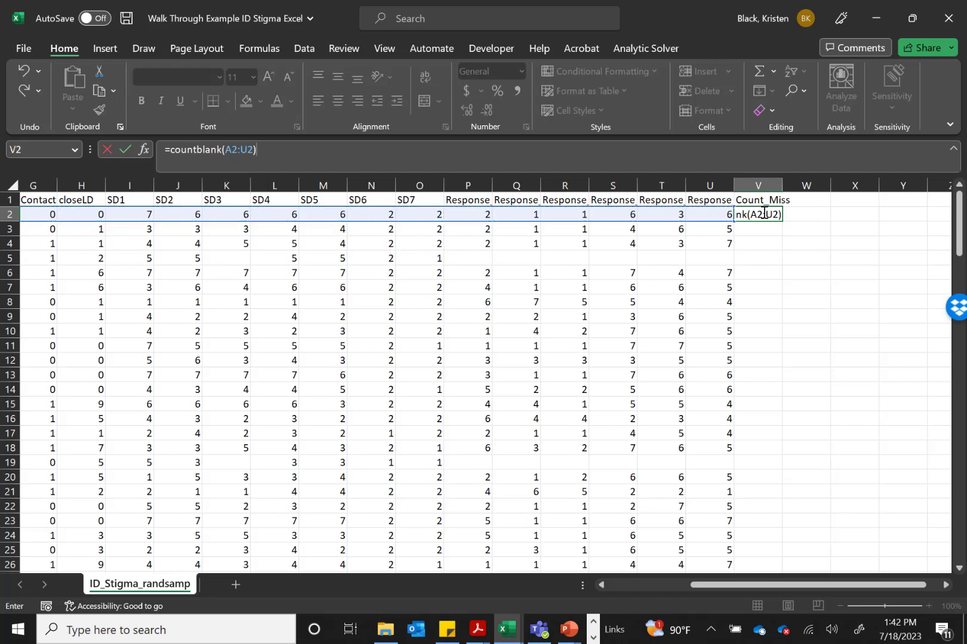
key("Return")
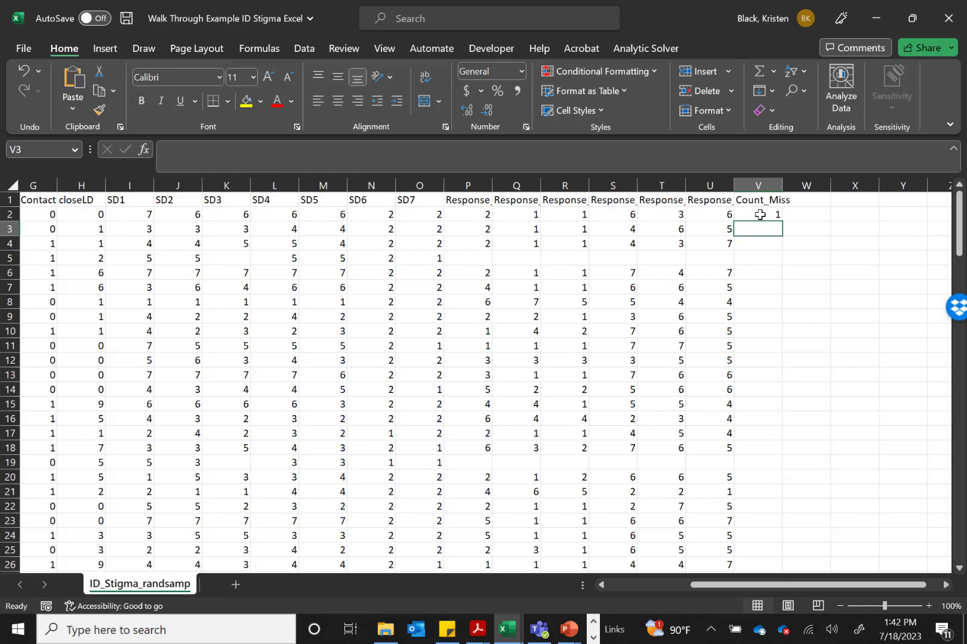
Examine the first participant's values in row 2 for the blank cell counted by the COUNTBLANK formula in V2
left_click(760, 215)
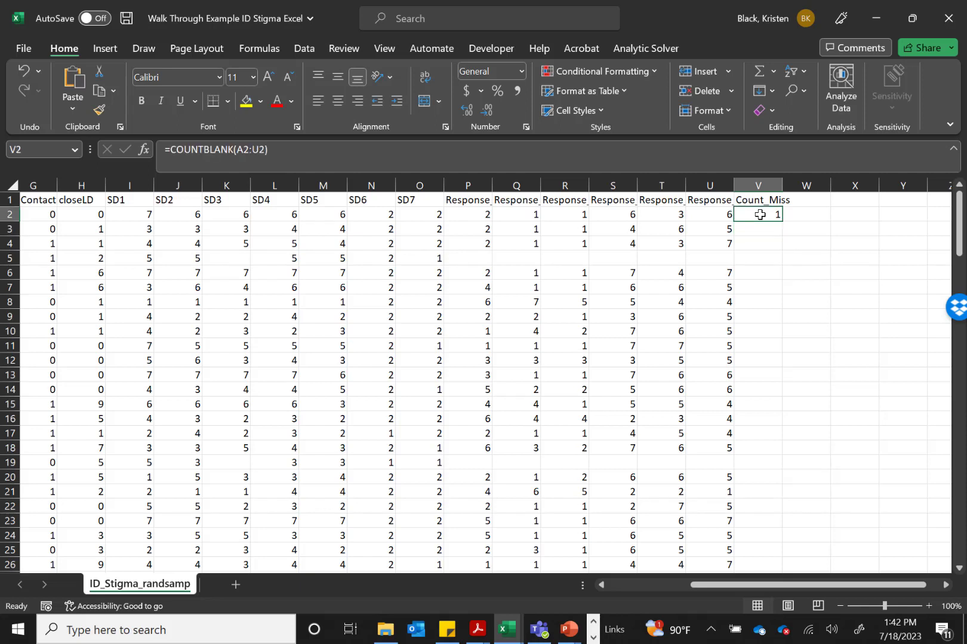
key("Left")
key("Left")
key("Left")
key("Left")
key("Left")
key("Left")
key("Left")
key("Left")
key("Left")
key("Left")
key("Left")
key("Left")
key("Left")
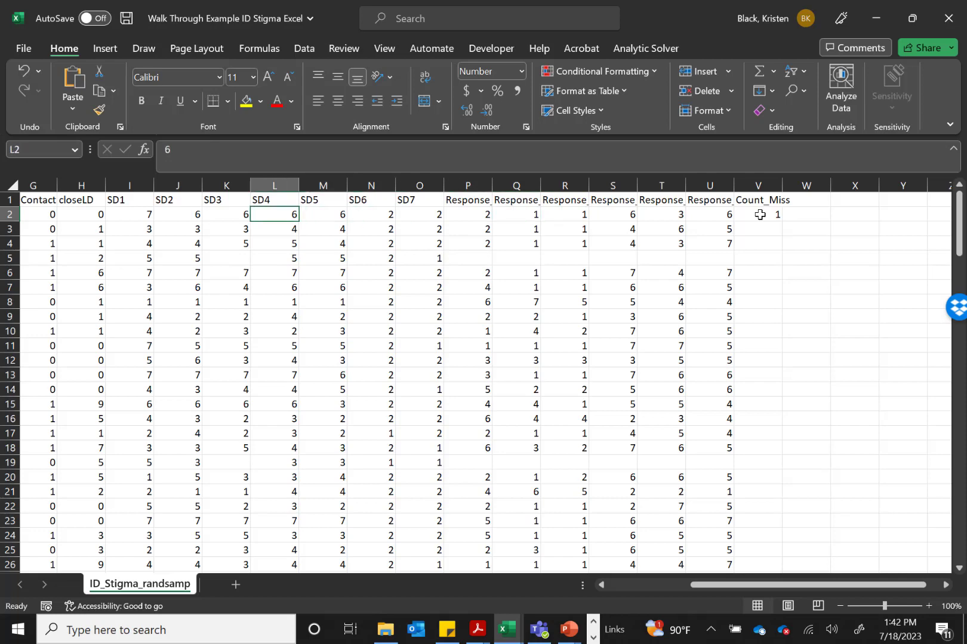
key("Left")
key("Left")
key("Left")
key("Left")
key("Left")
key("Left")
key("Left")
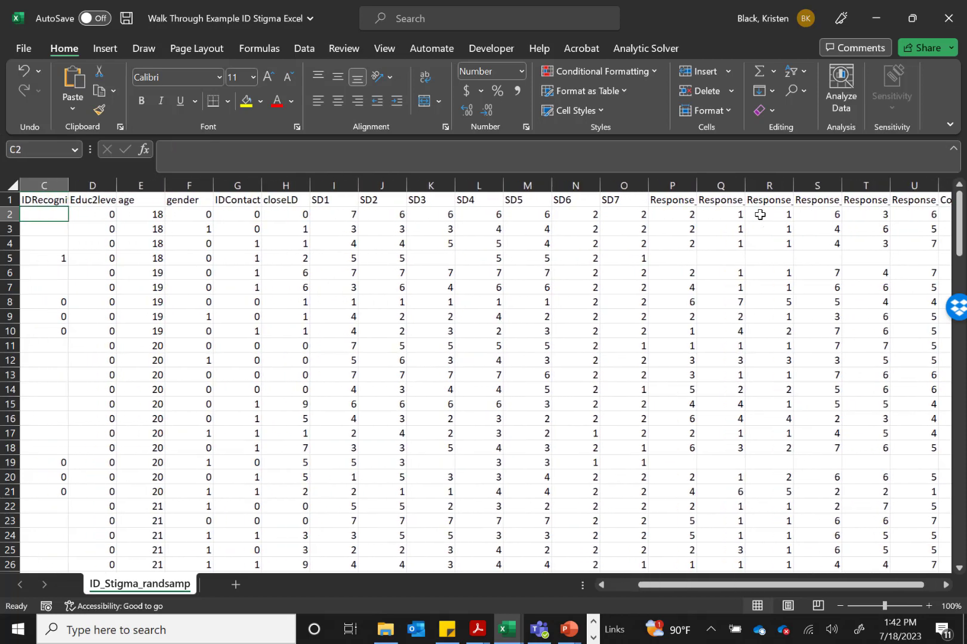
key("Right")
key("Up")
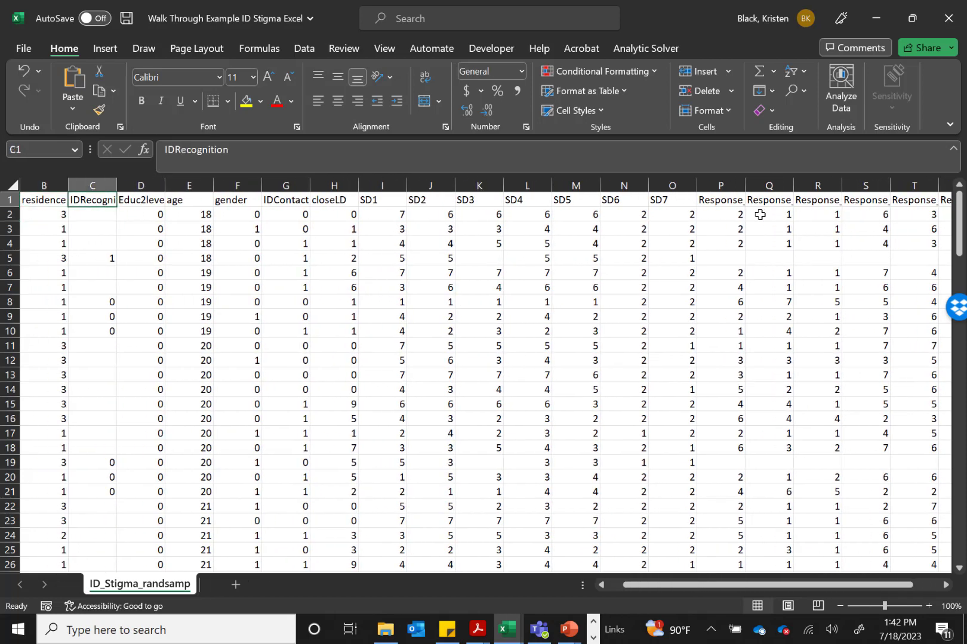
key("Down")
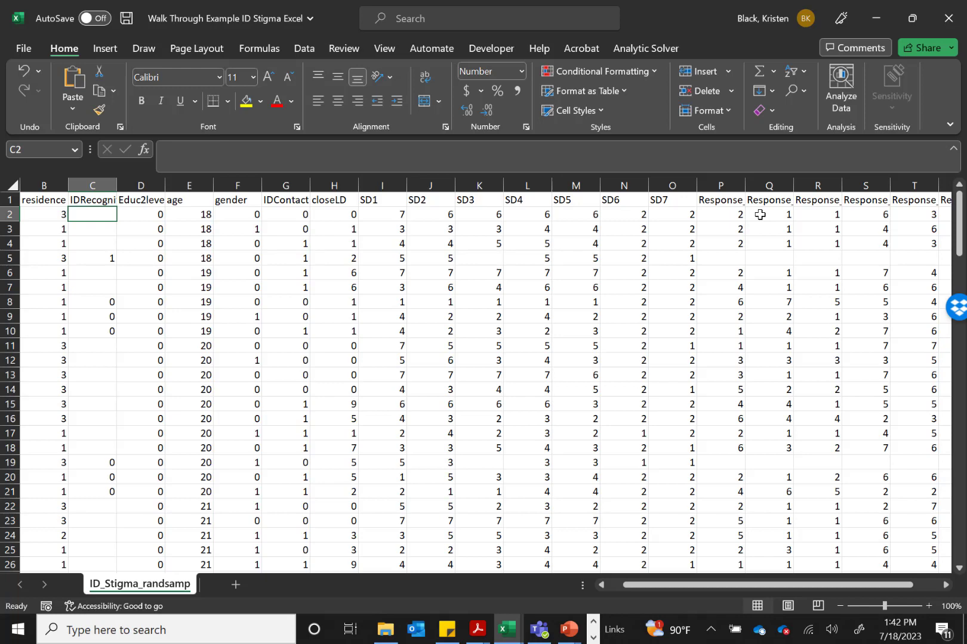
key("Right")
key("Right")
key("Right")
key("Right")
key("Right")
key("Right")
key("Right")
key("Right")
key("Right")
key("Right")
key("Right")
key("Right")
key("Right")
key("Right")
key("Right")
key("Right")
key("Right")
key("Right")
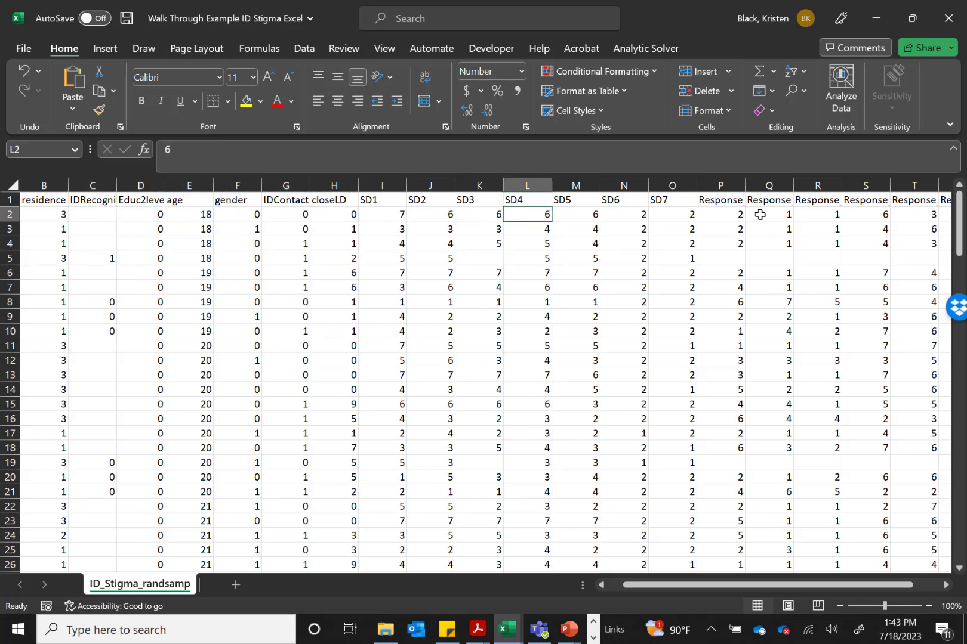
key("Right")
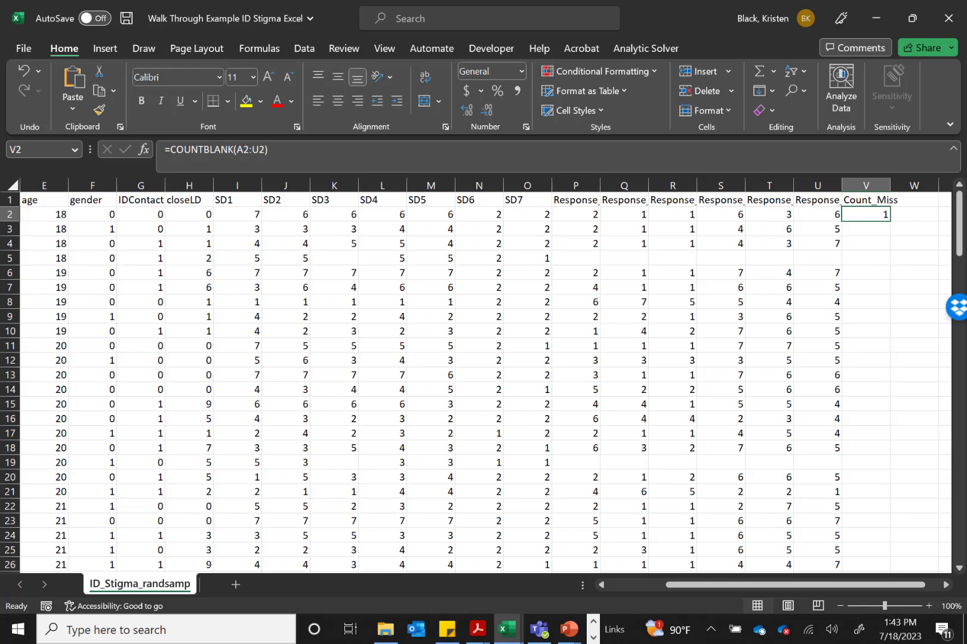
Copy the COUNTBLANK formula from V2 and paste it into the Count_Miss cells V3 through V148
right_click(881, 212)
left_click(775, 216)
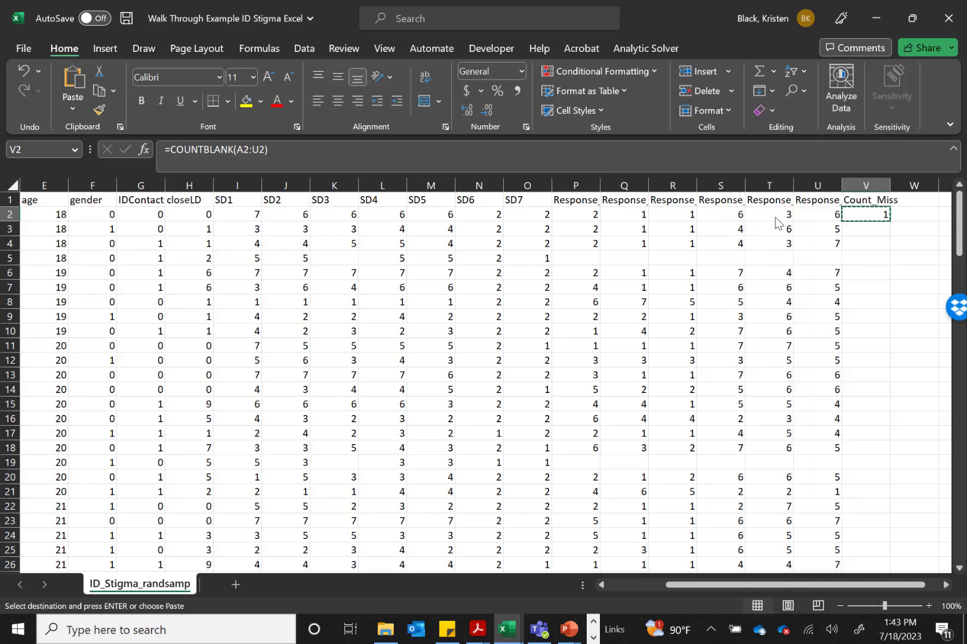
left_click(866, 233)
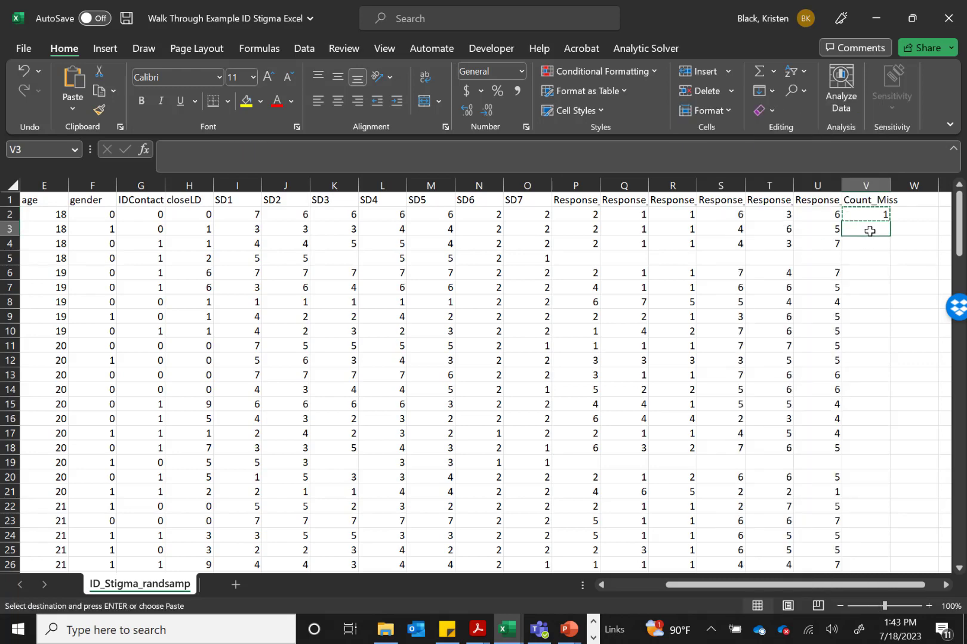
left_click_drag(869, 230, 860, 435)
right_click(860, 435)
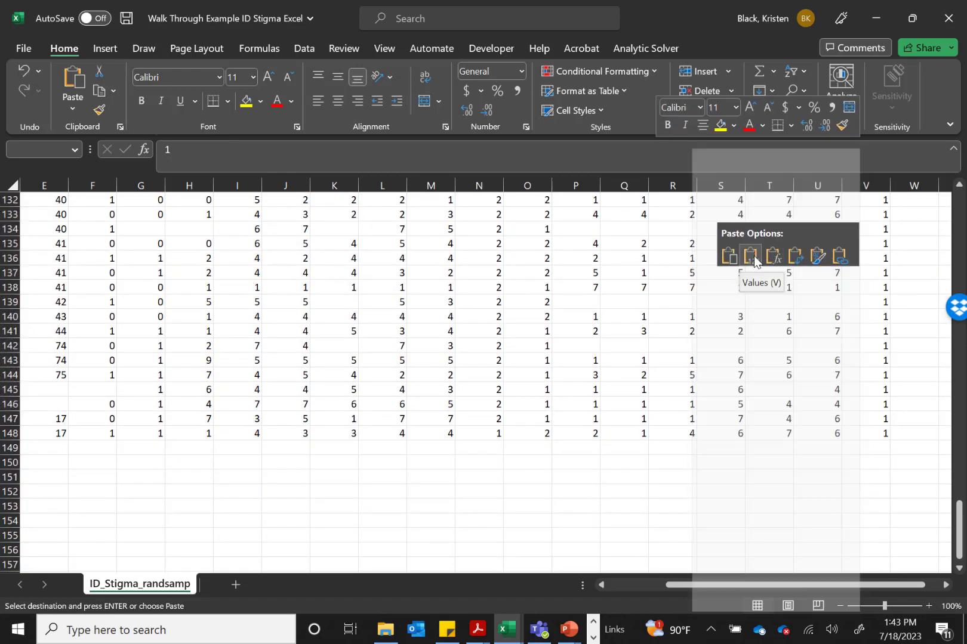
left_click(733, 257)
scroll(735, 261, "up", 20)
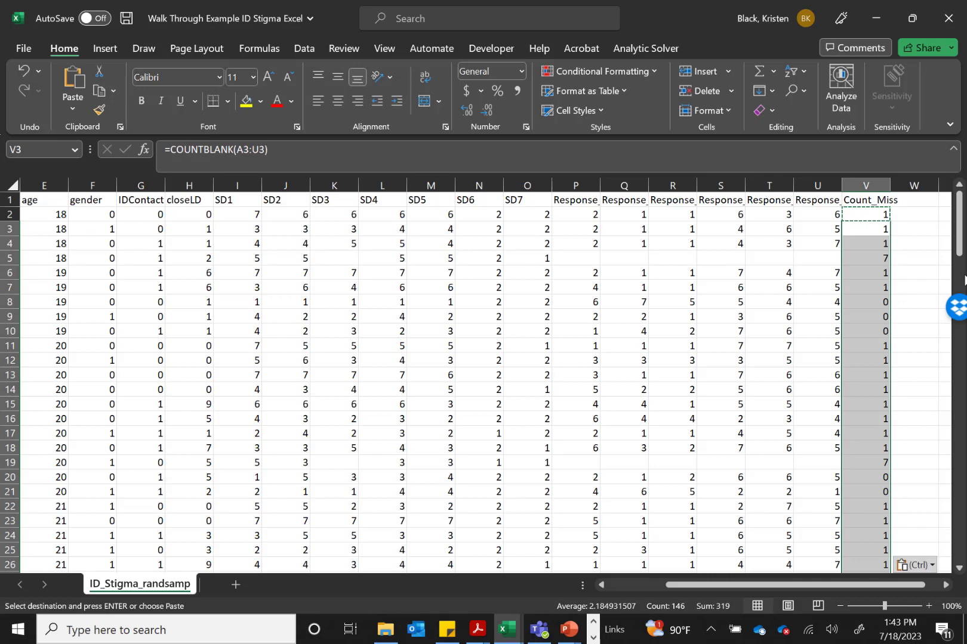
Check the row references of the pasted COUNTBLANK formulas in cells V3 to V5
left_click(904, 227)
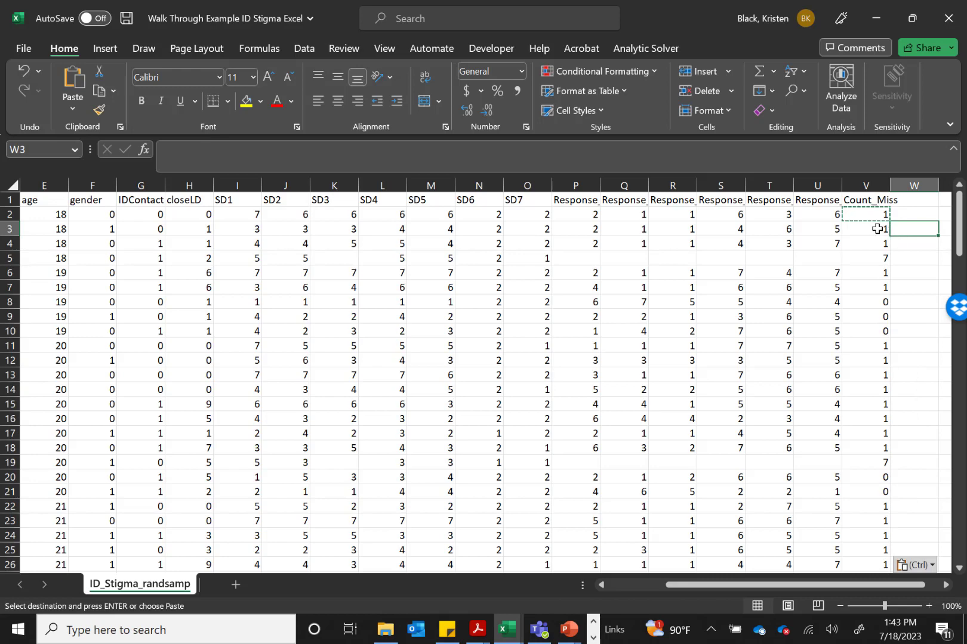
left_click(877, 229)
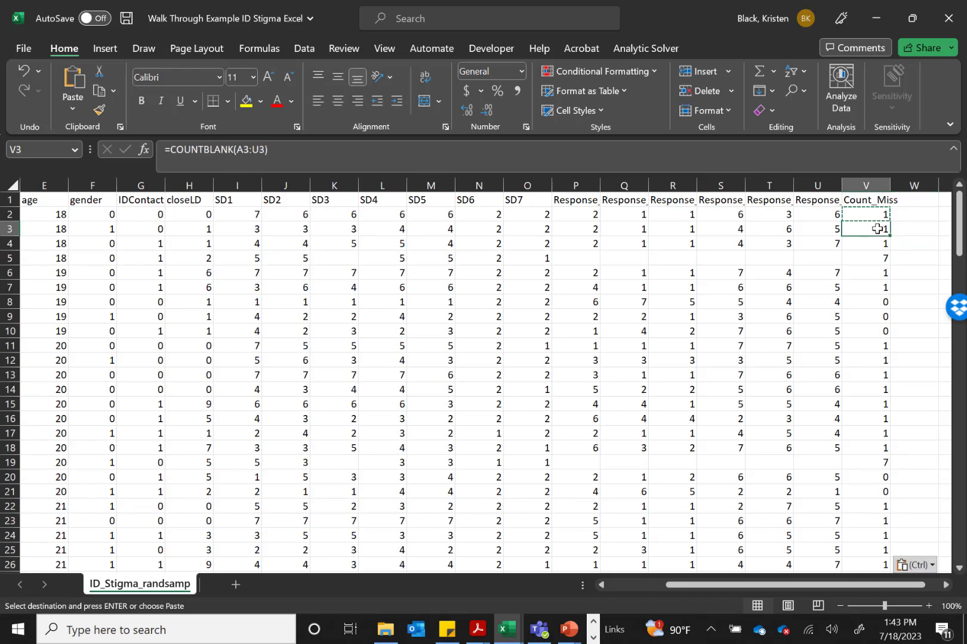
key("Down")
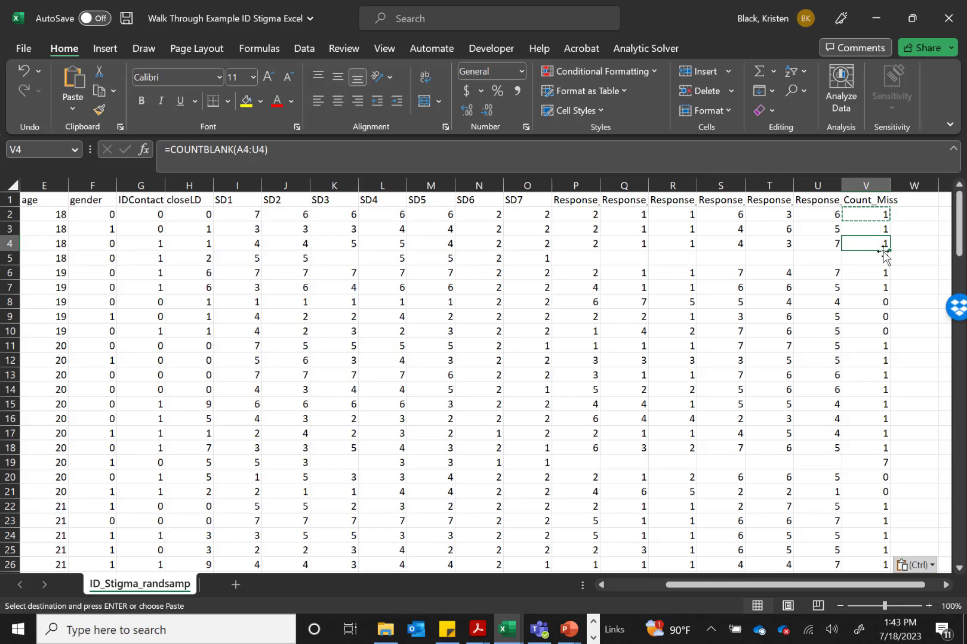
key("Down")
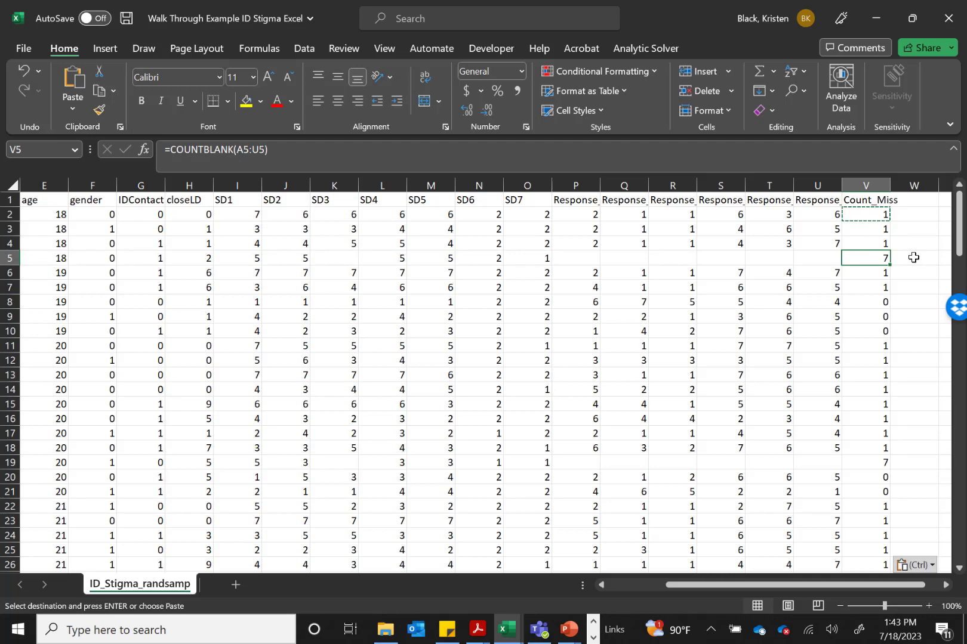
Undo the pasting of the formula into V3 through V148 and clear the copy selection on V2
key("ctrl+z")
left_click(877, 214)
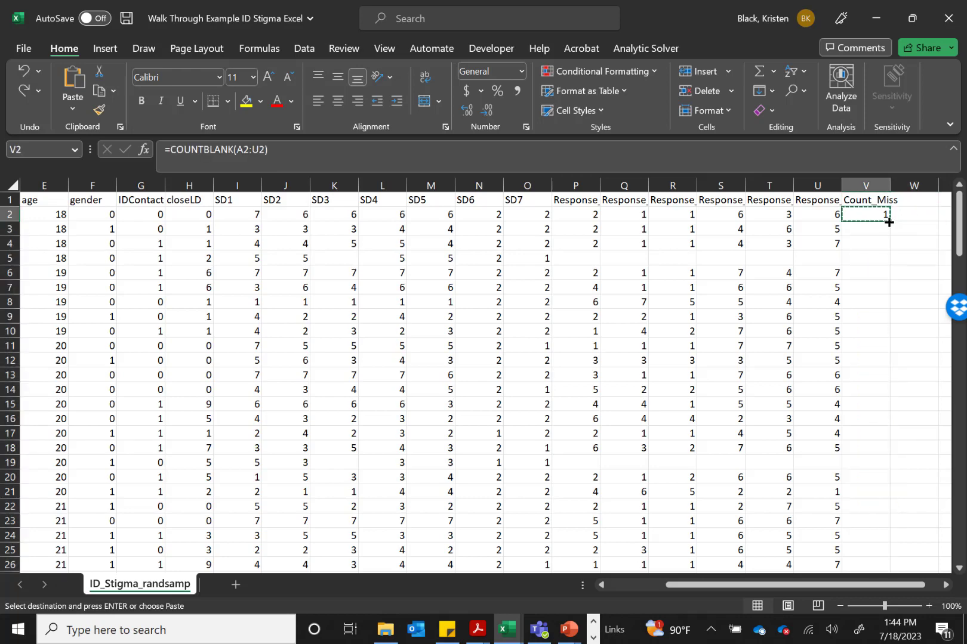
double_click(920, 216)
Fill the COUNTBLANK formula from V2 down the Count_Miss column to the last participant in row 148
left_click(881, 214)
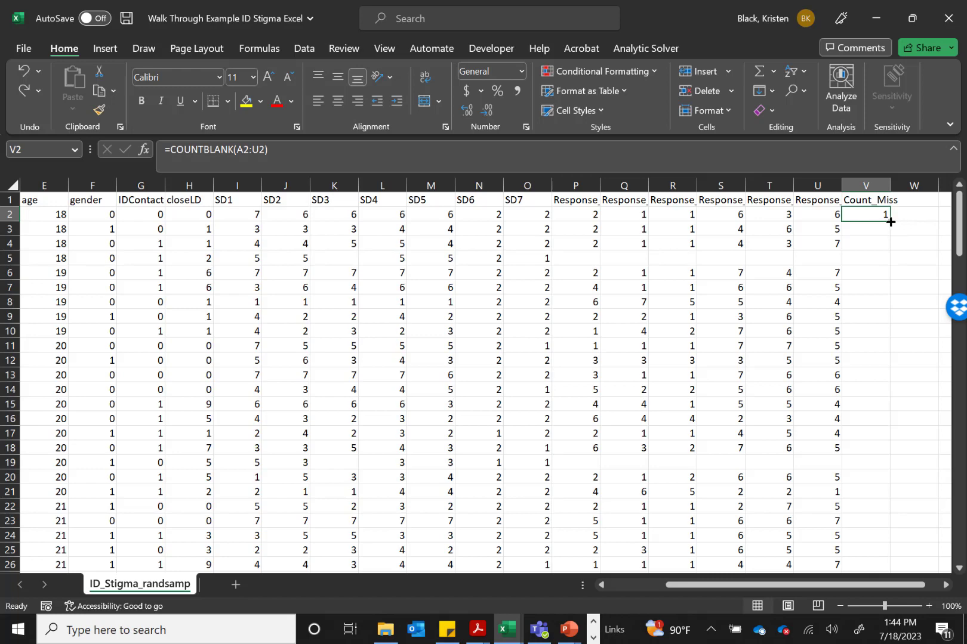
left_click_drag(889, 221, 881, 541)
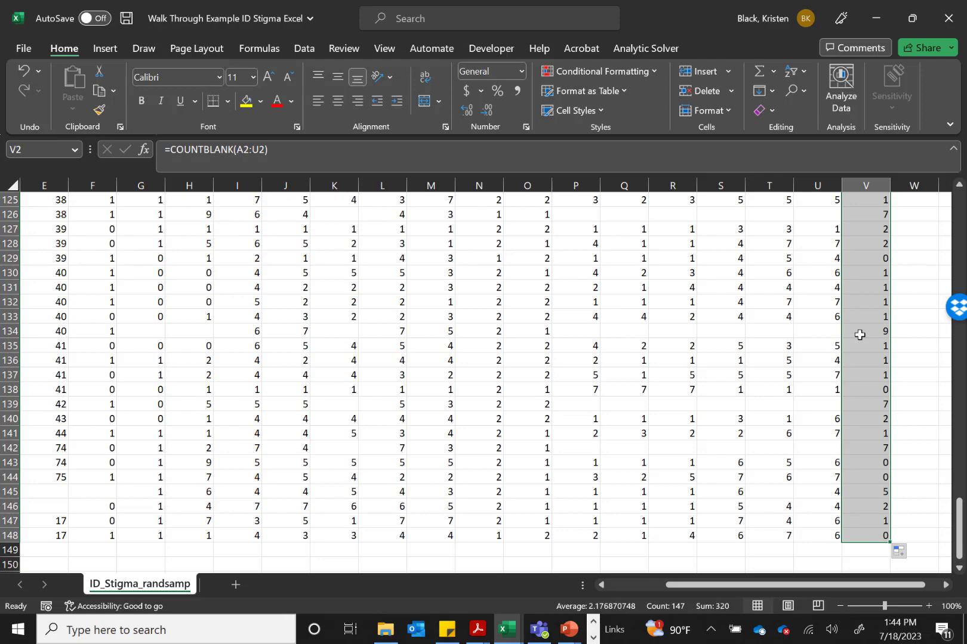
scroll(859, 335, "up", 20)
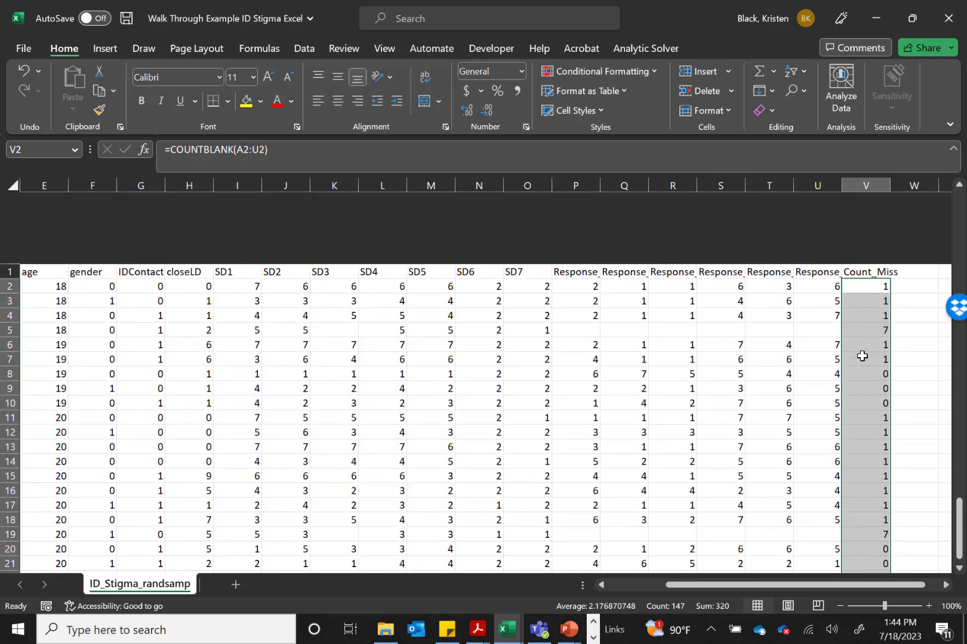
Inspect the cell ranges referenced by the Count_Miss formulas in V2, V3 and V4
left_click(866, 212)
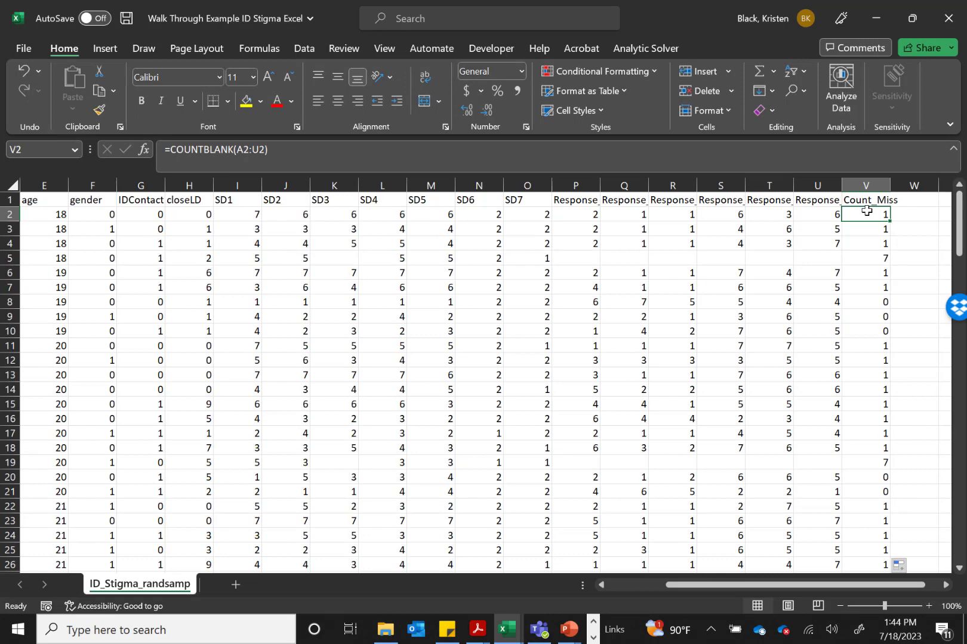
left_click(283, 153)
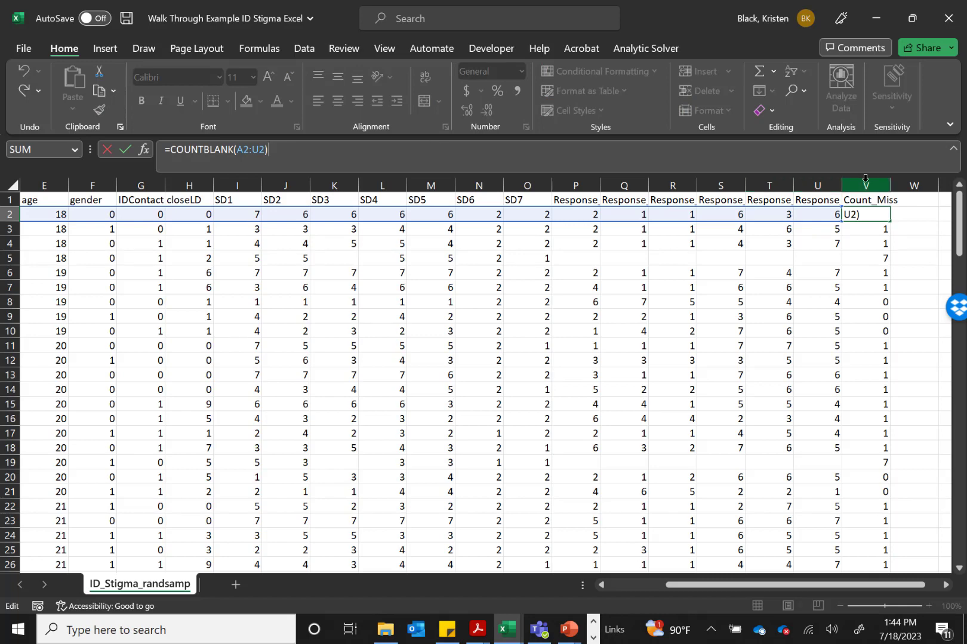
key("Return")
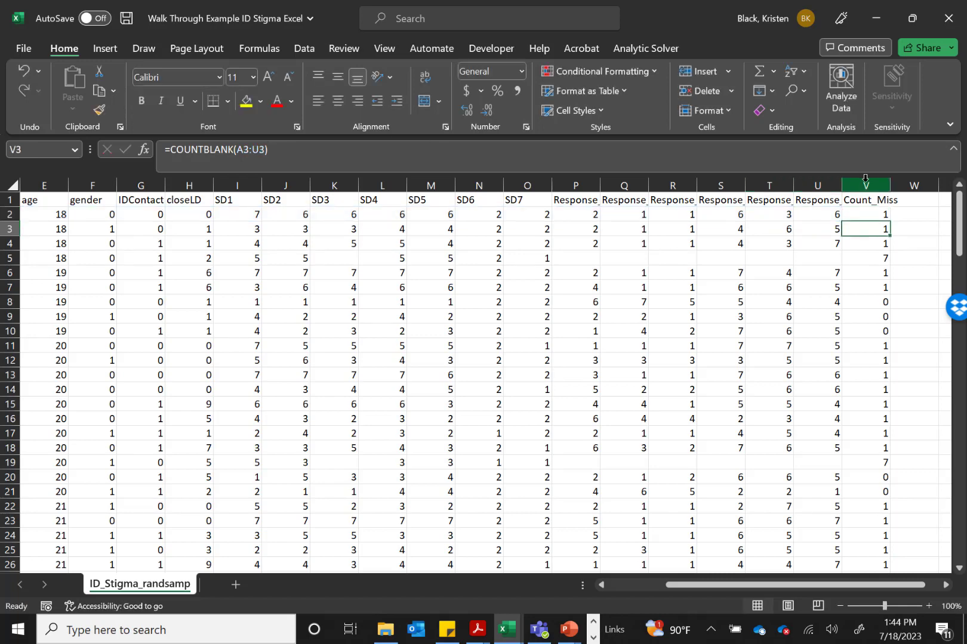
left_click(330, 148)
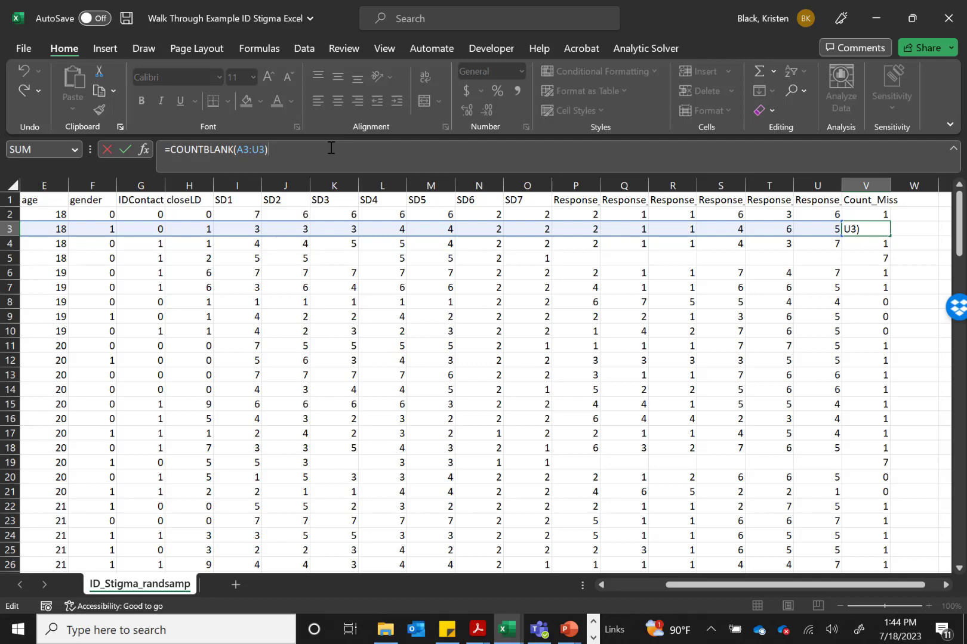
key("Return")
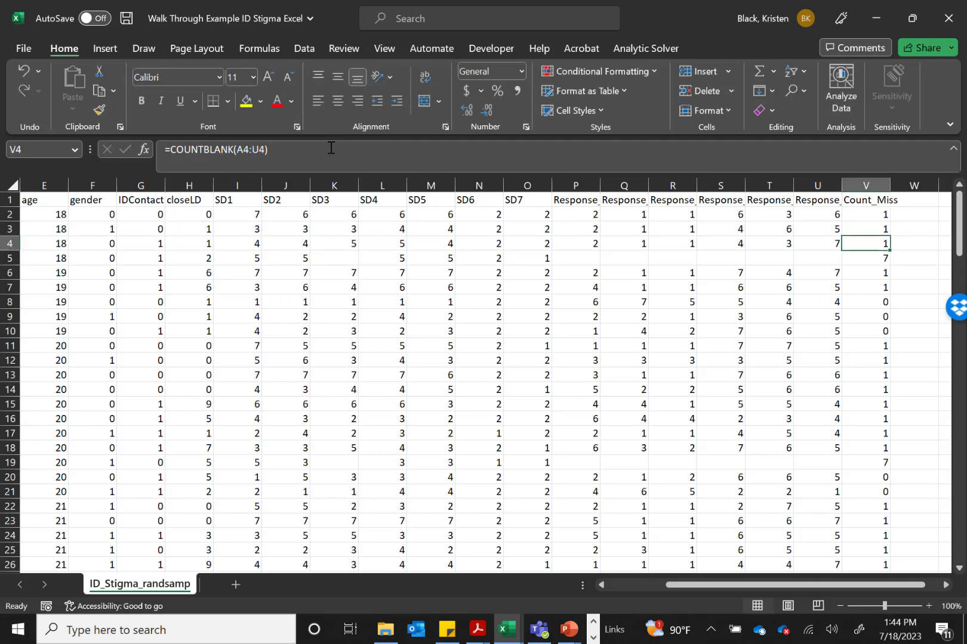
left_click(331, 148)
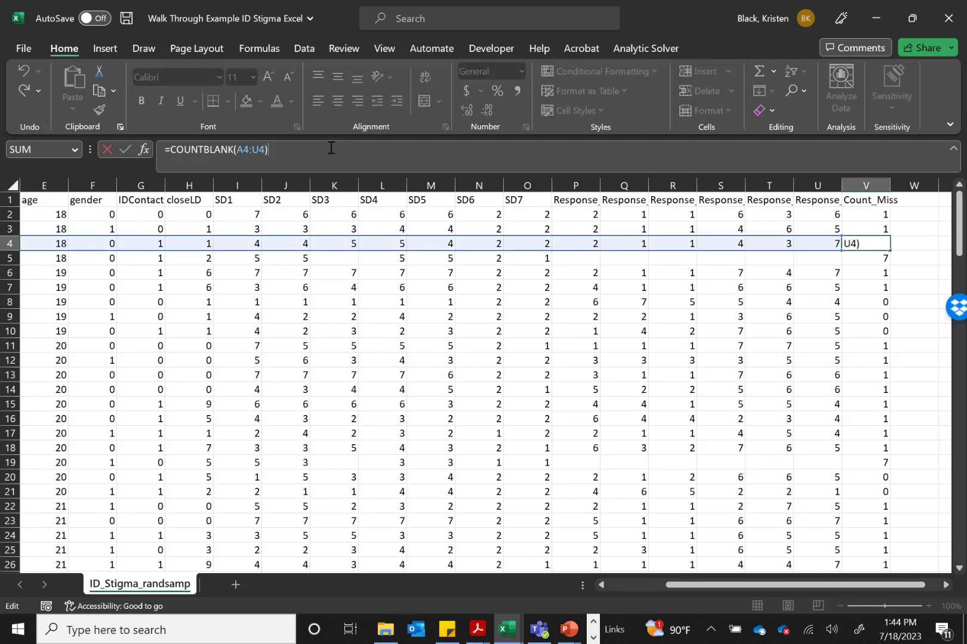
key("Return")
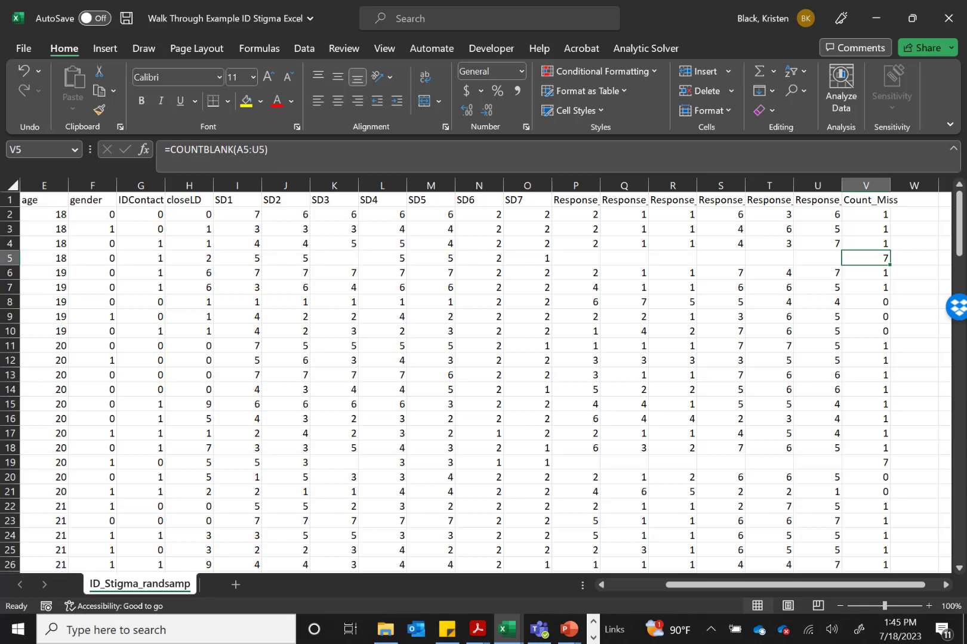
key("alt+Tab")
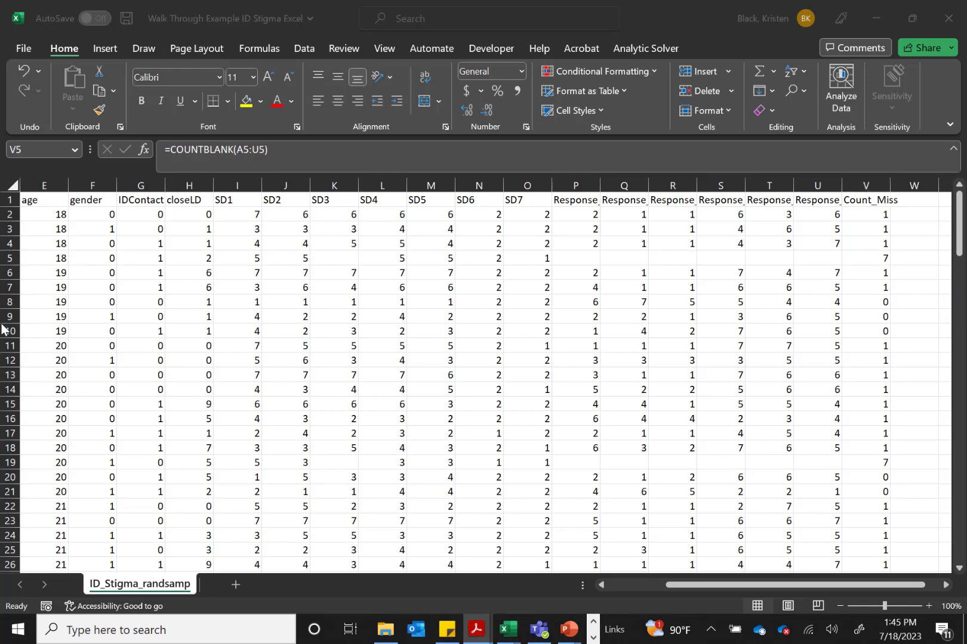
key("alt+Tab")
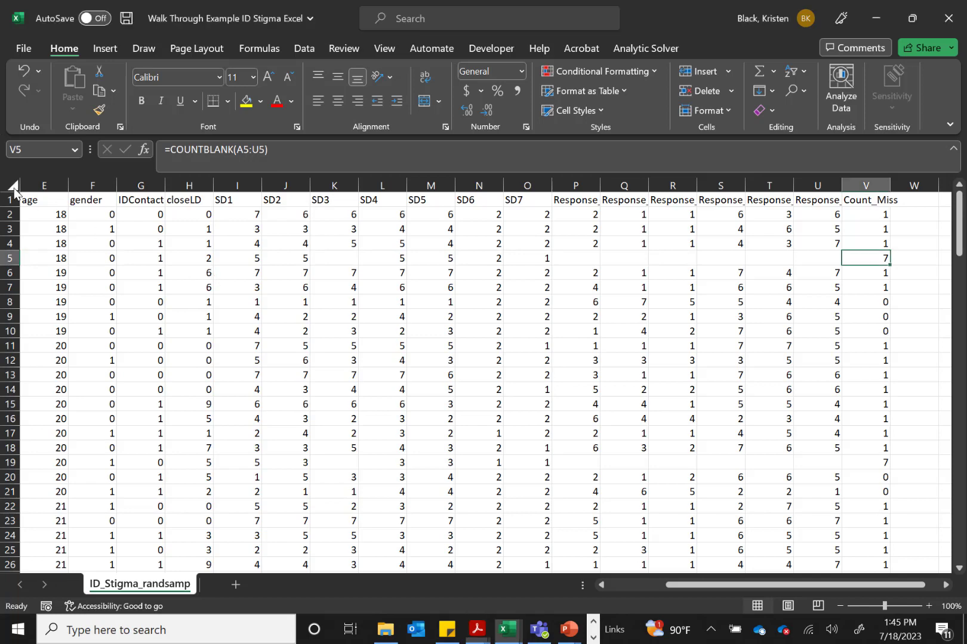
Sort the whole dataset, with headers, by Count_Miss cell values from largest to smallest
left_click(14, 187)
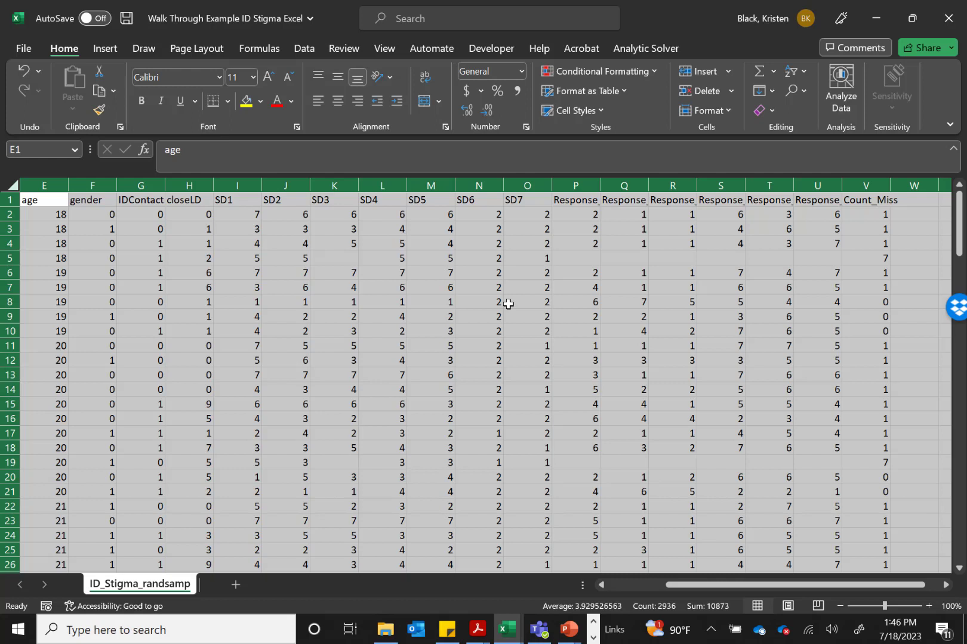
left_click(801, 70)
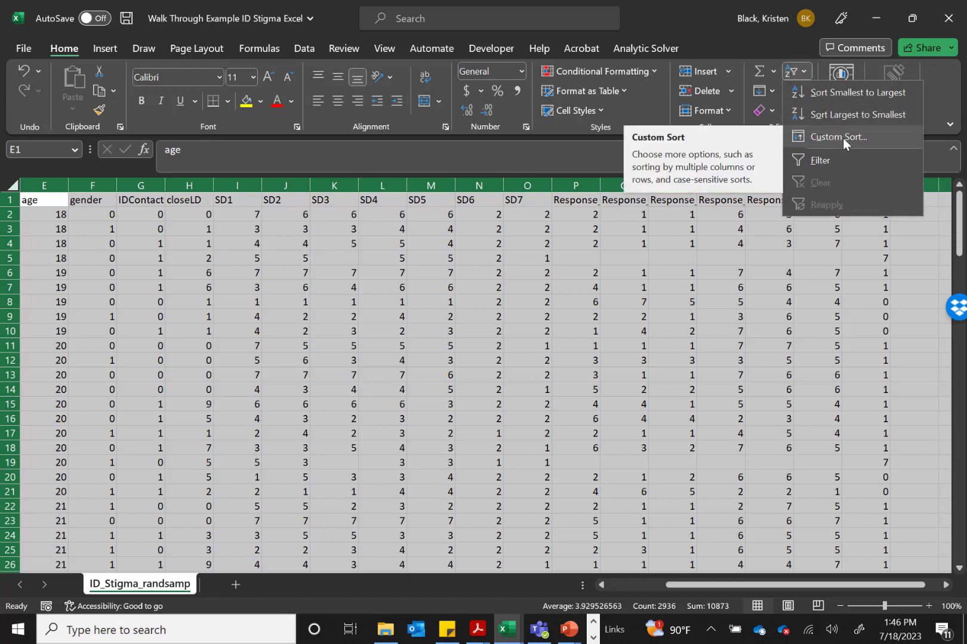
left_click(842, 138)
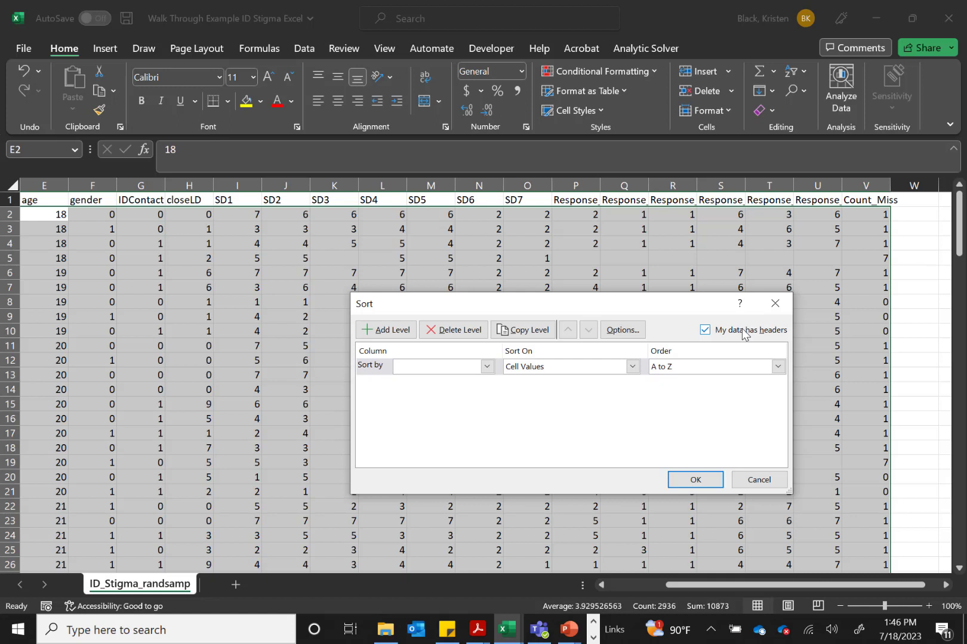
left_click(487, 366)
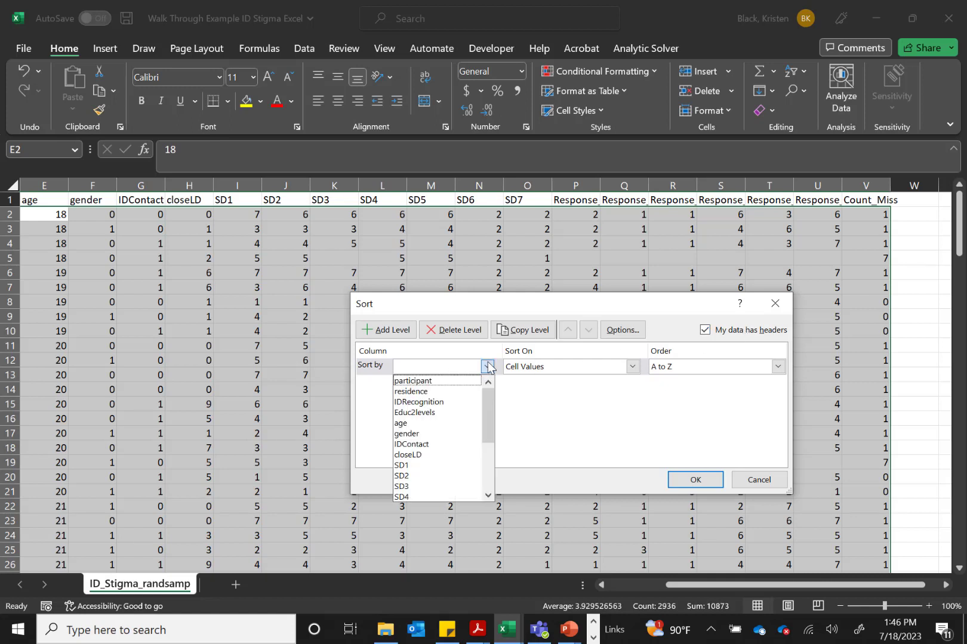
scroll(442, 445, "down", 3)
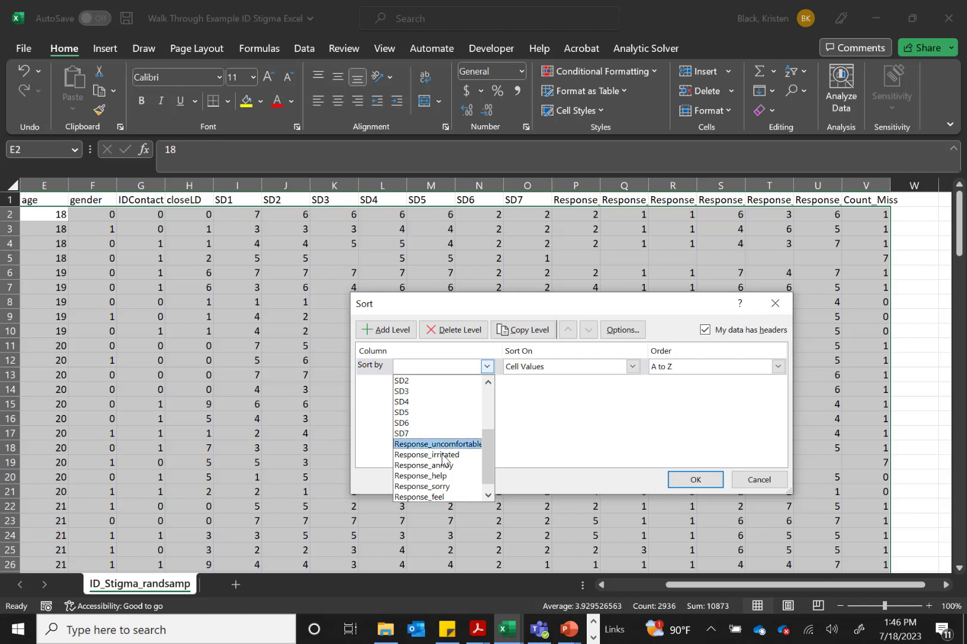
scroll(440, 468, "down", 1)
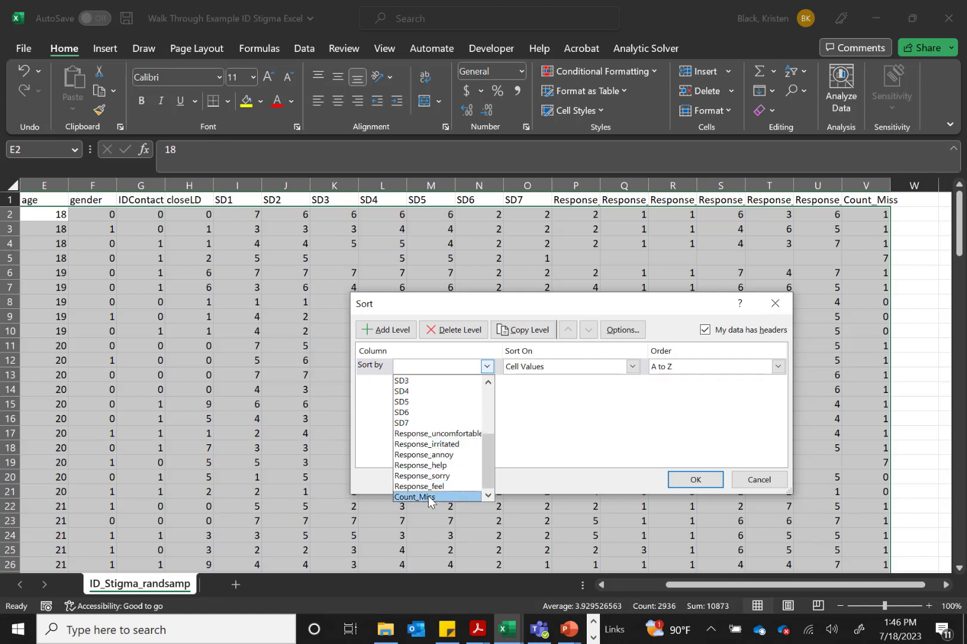
left_click(429, 497)
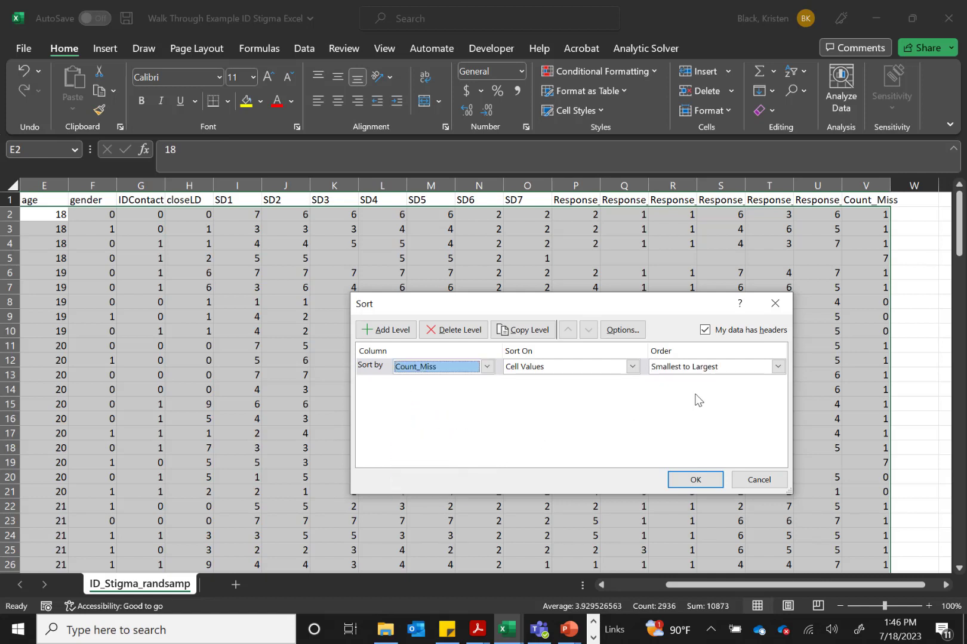
left_click(722, 364)
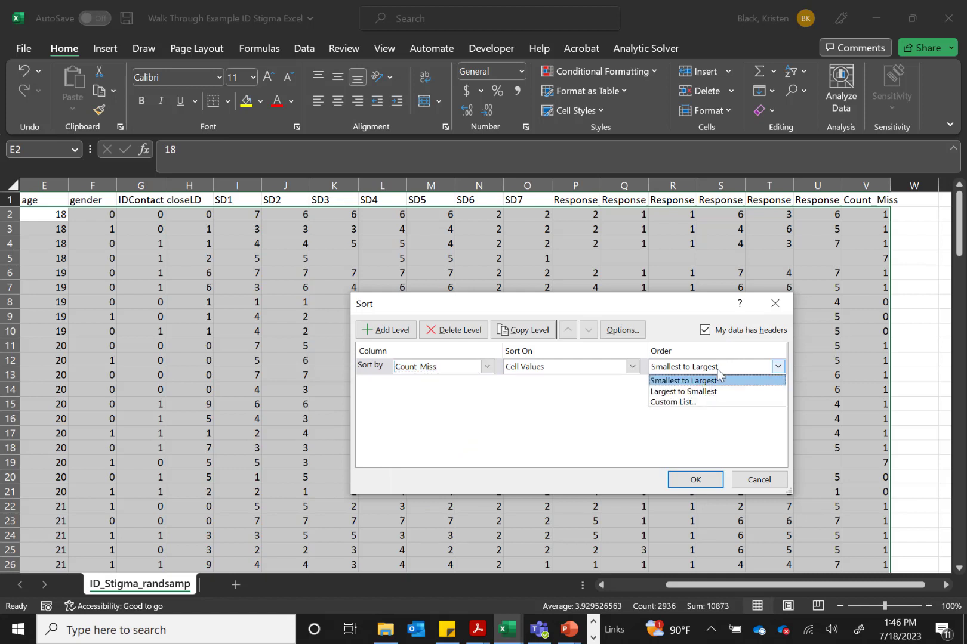
left_click(710, 392)
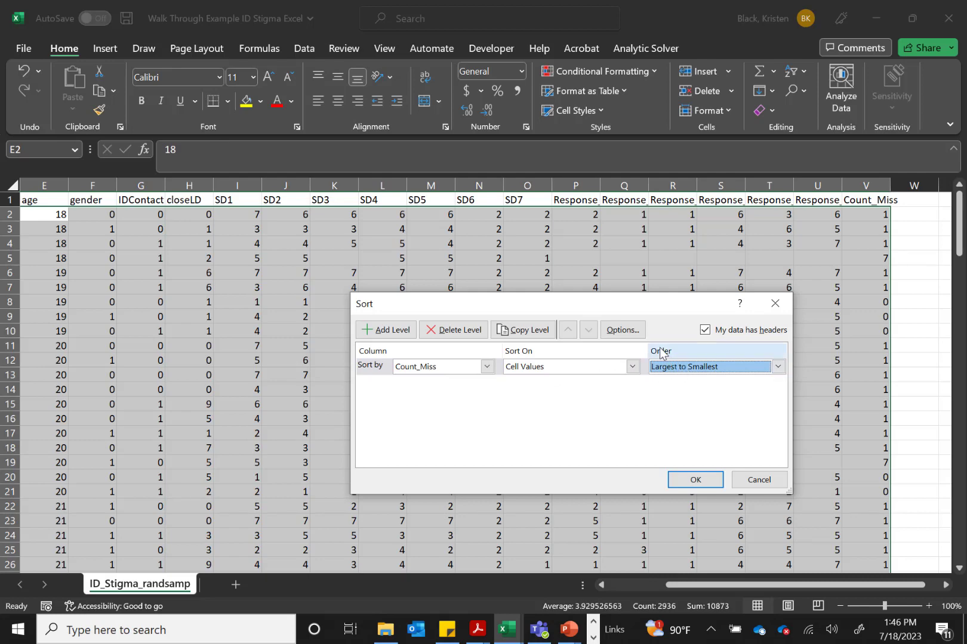
left_click(694, 481)
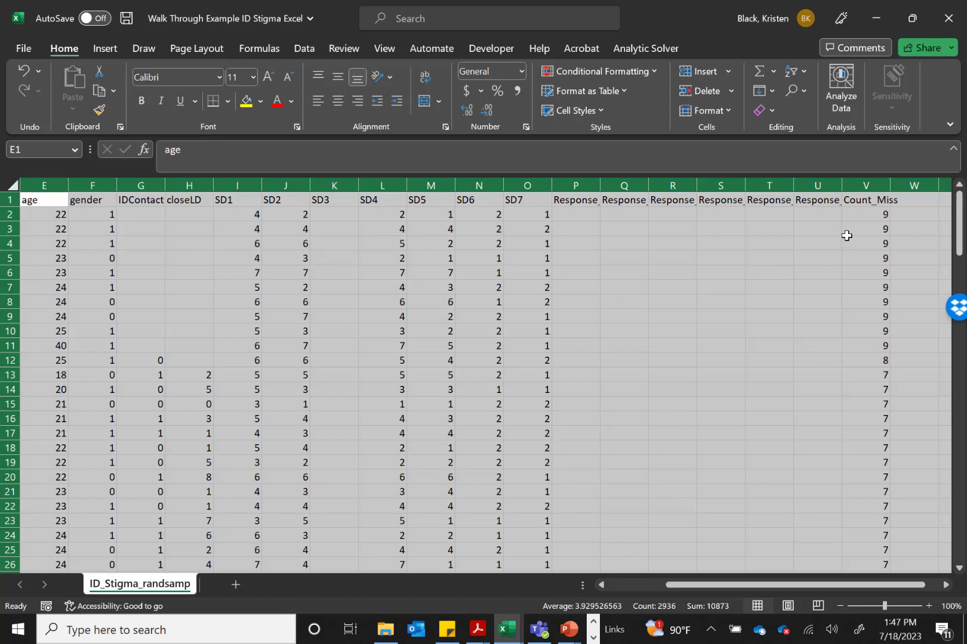
Highlight values greater than 6 in the Count_Miss column using conditional formatting with Light Red Fill with Dark Red Text
left_click(846, 235)
left_click(863, 203)
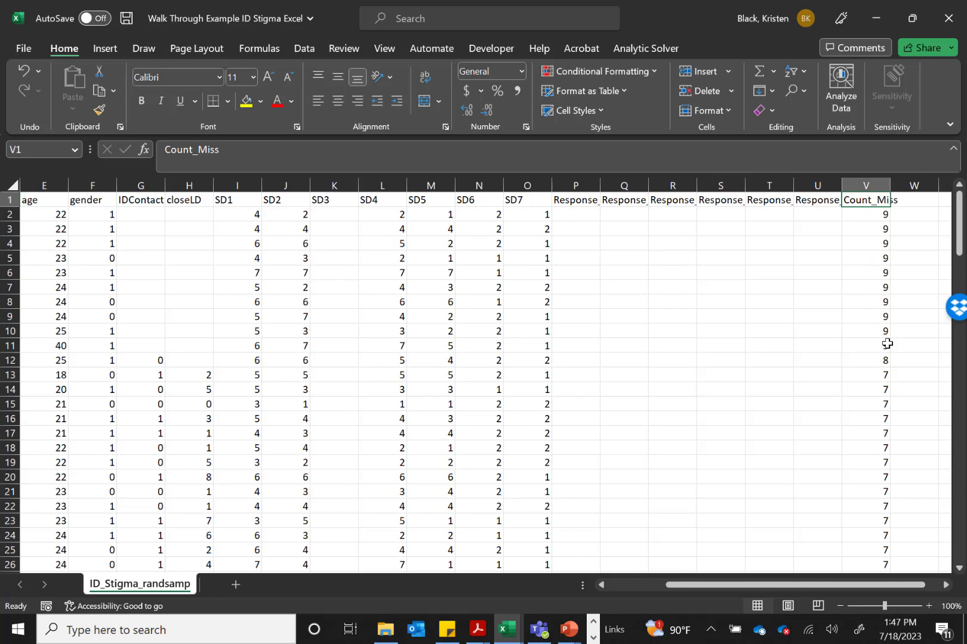
scroll(886, 347, "down", 3)
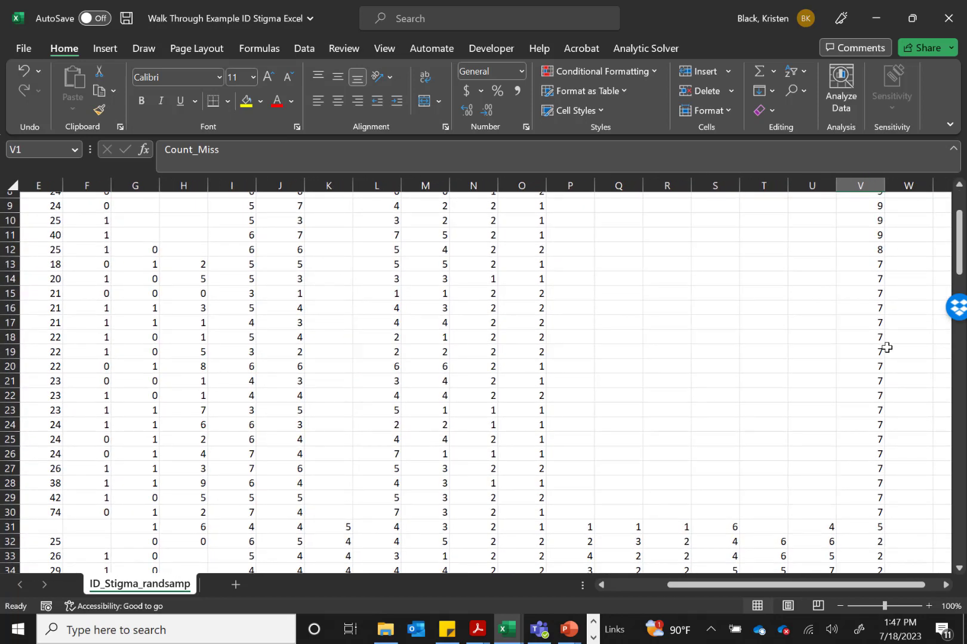
scroll(887, 347, "up", 3)
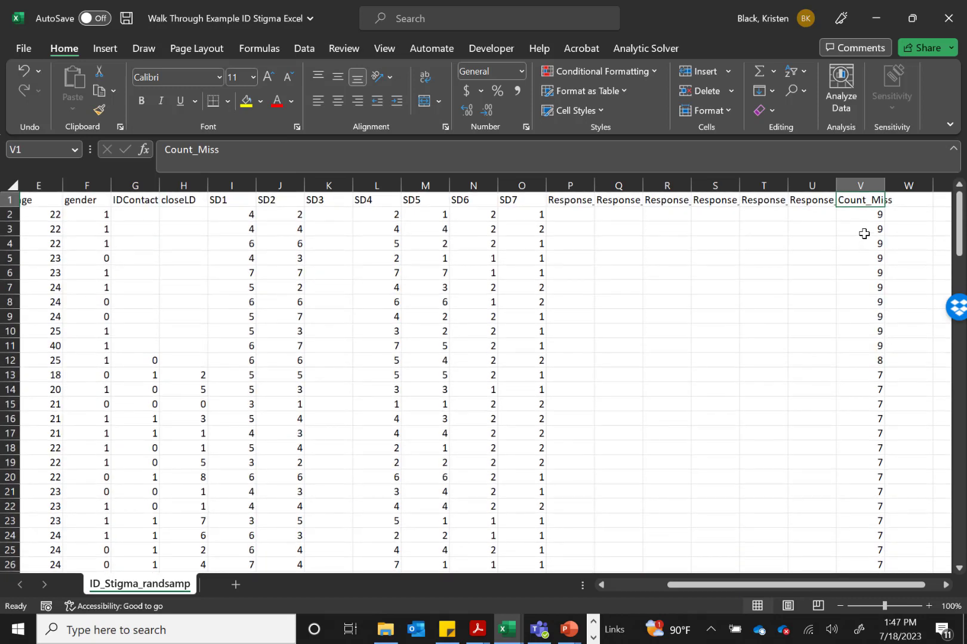
left_click(857, 183)
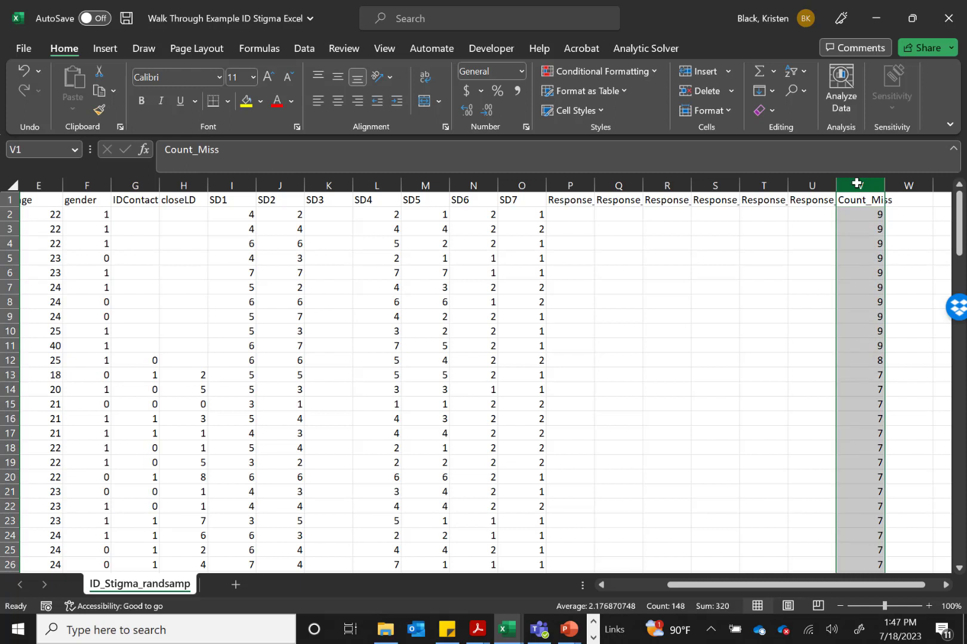
left_click(609, 73)
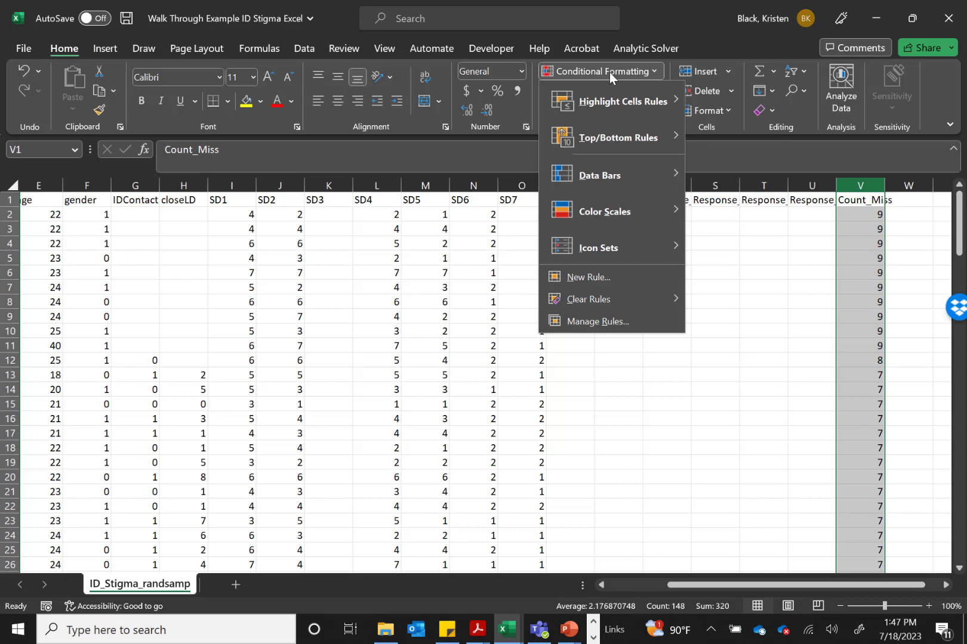
mouse_move(614, 104)
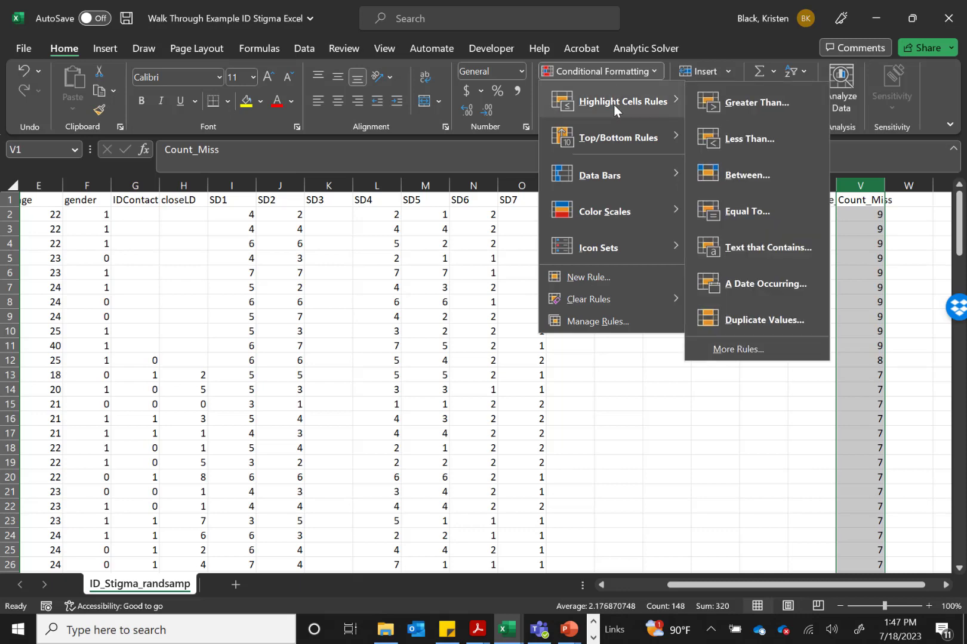
left_click(762, 108)
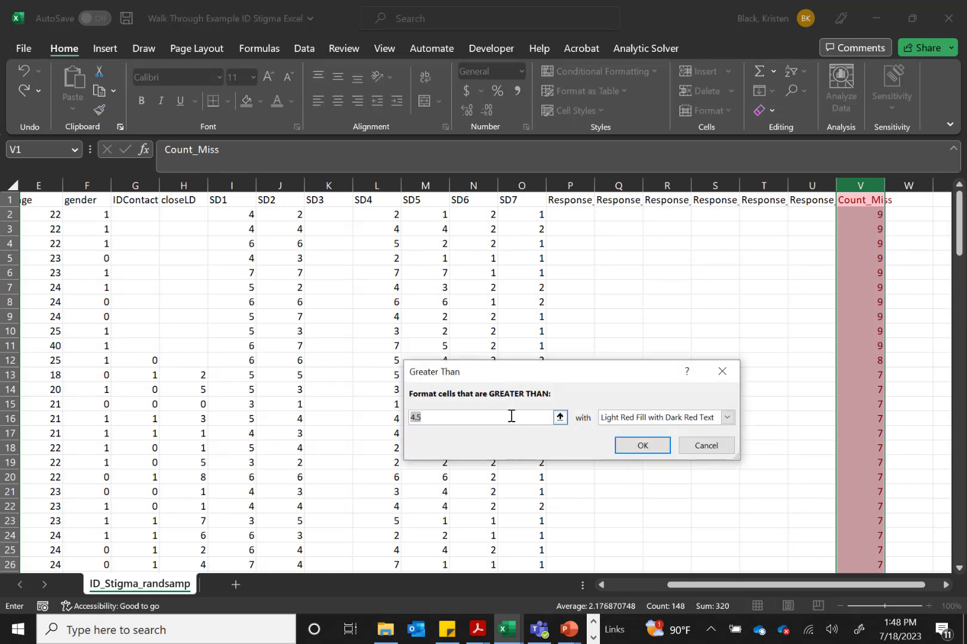
type("6")
left_click(727, 417)
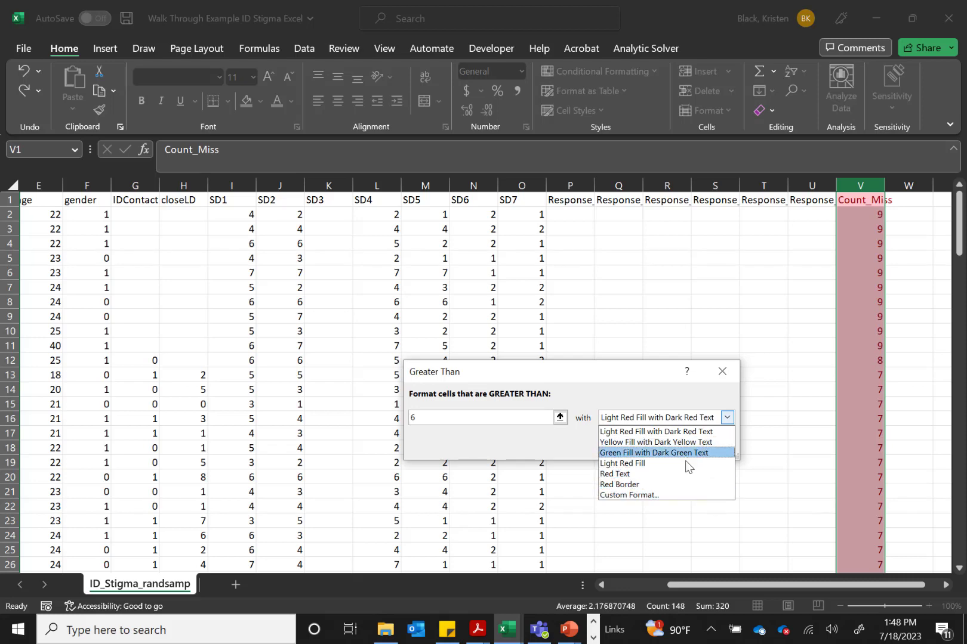
left_click(668, 431)
left_click(643, 446)
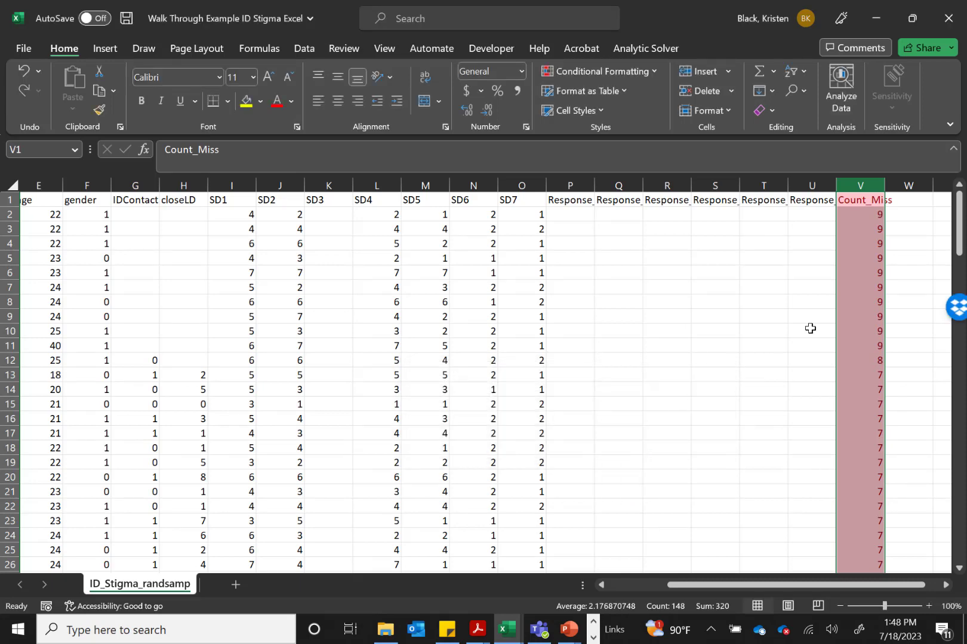
Delete the participant rows 2 through 30, whose Count_Miss values are highlighted in red
scroll(809, 329, "down", 3)
right_click(810, 329)
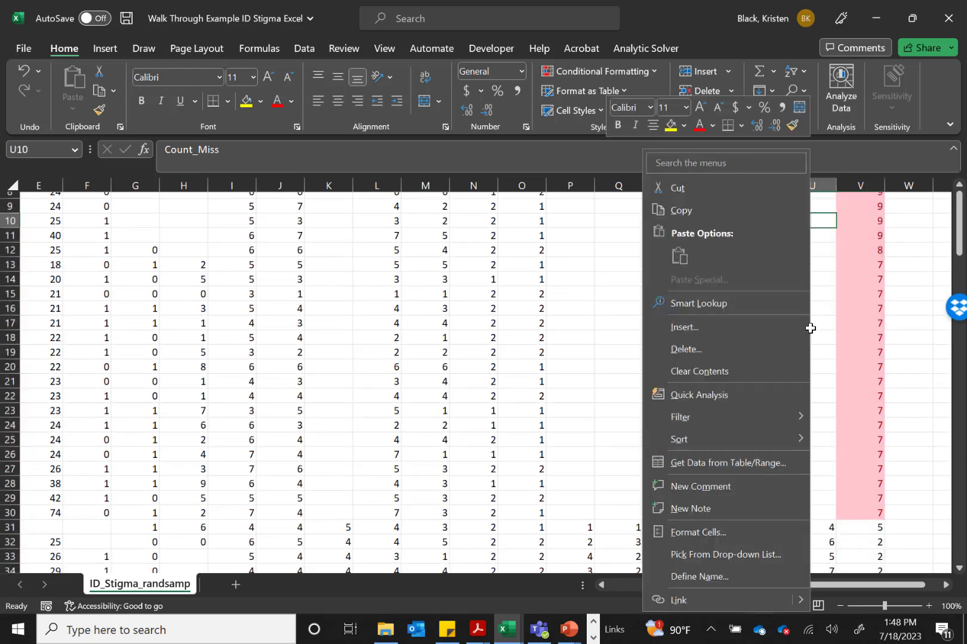
left_click(879, 306)
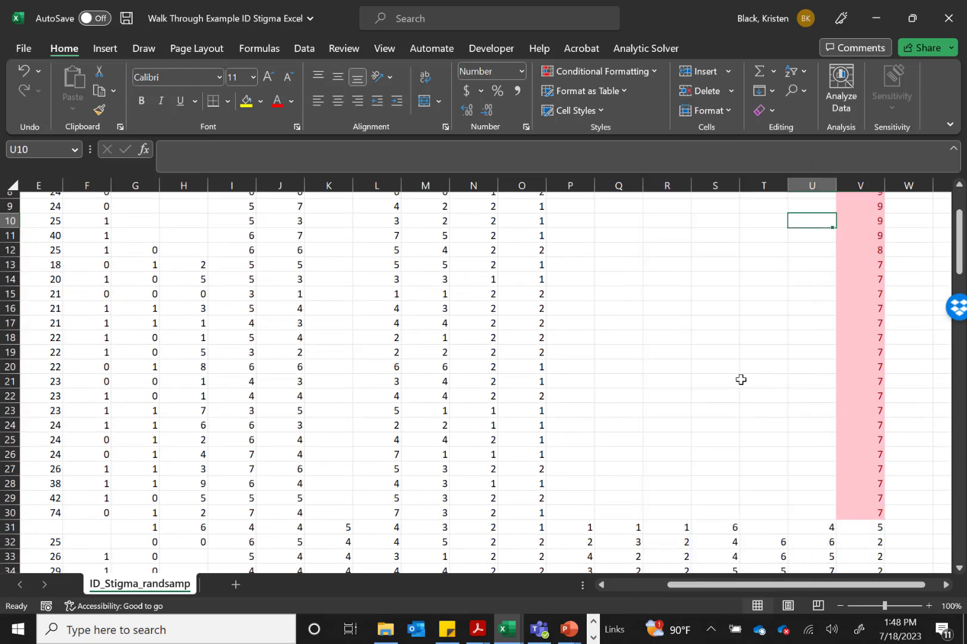
scroll(741, 379, "down", 6)
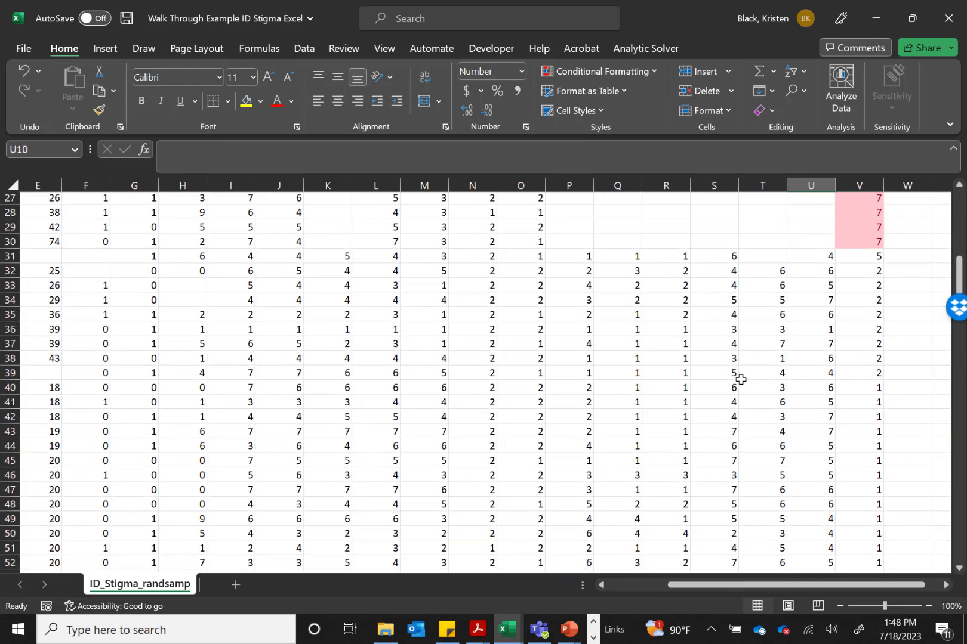
scroll(740, 379, "up", 9)
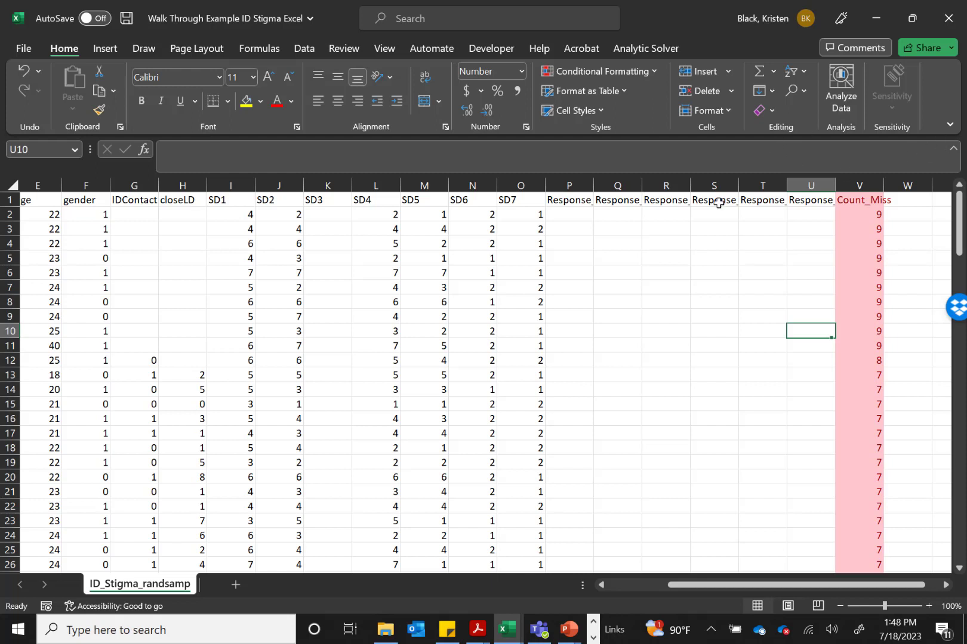
left_click_drag(10, 214, 34, 418)
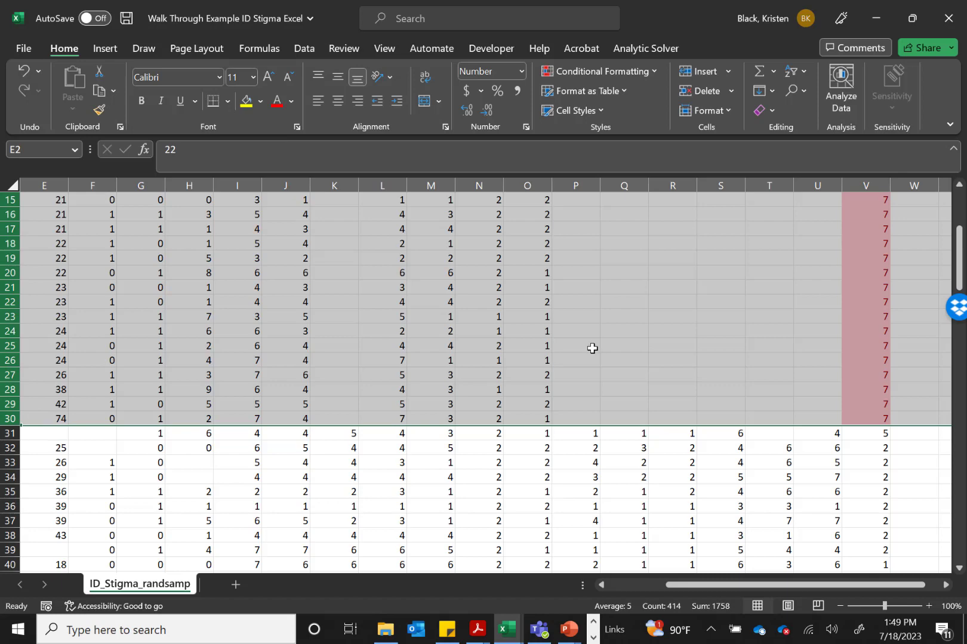
scroll(592, 348, "up", 5)
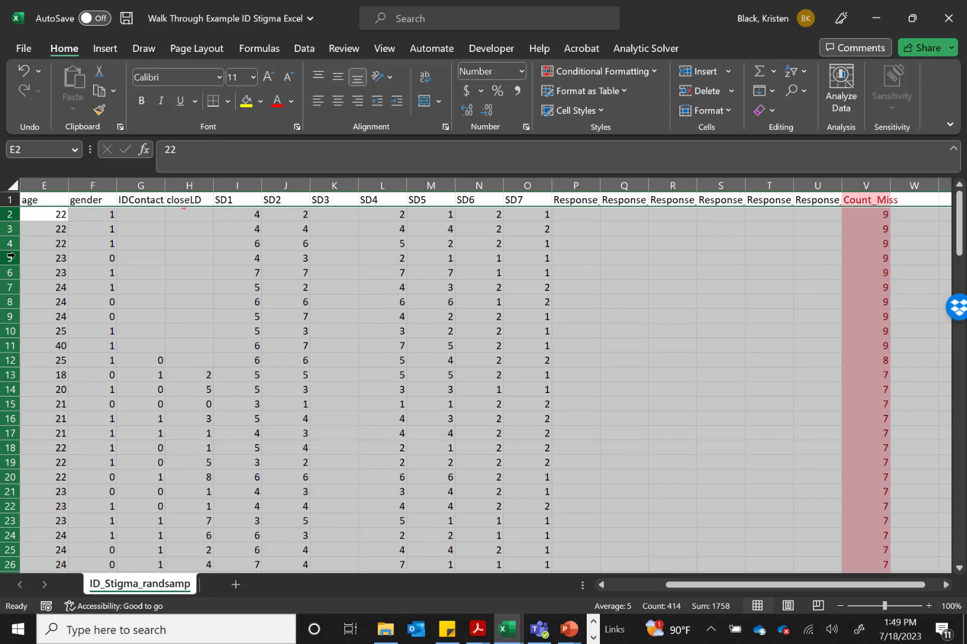
right_click(10, 257)
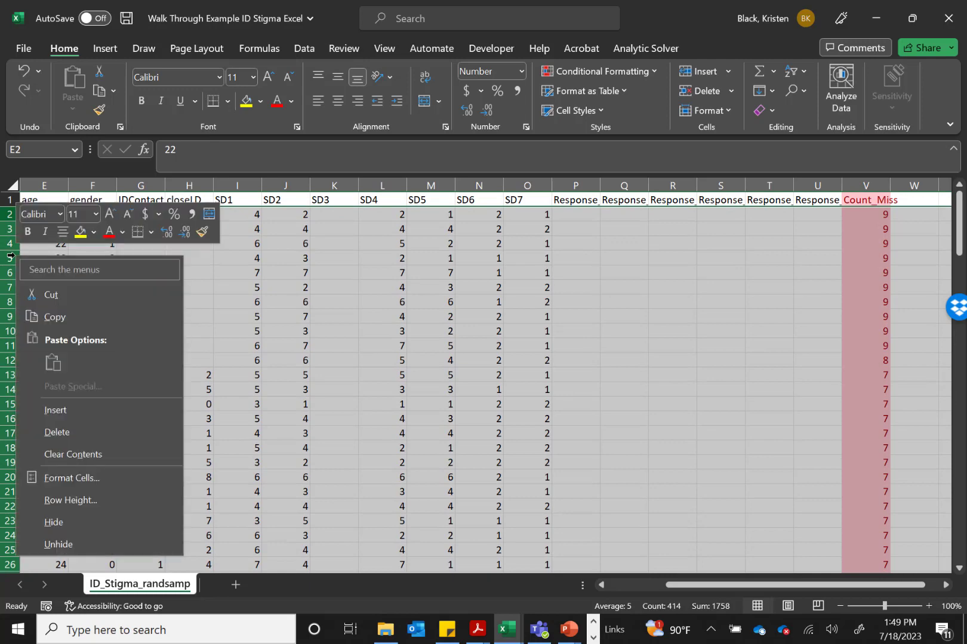
left_click(58, 432)
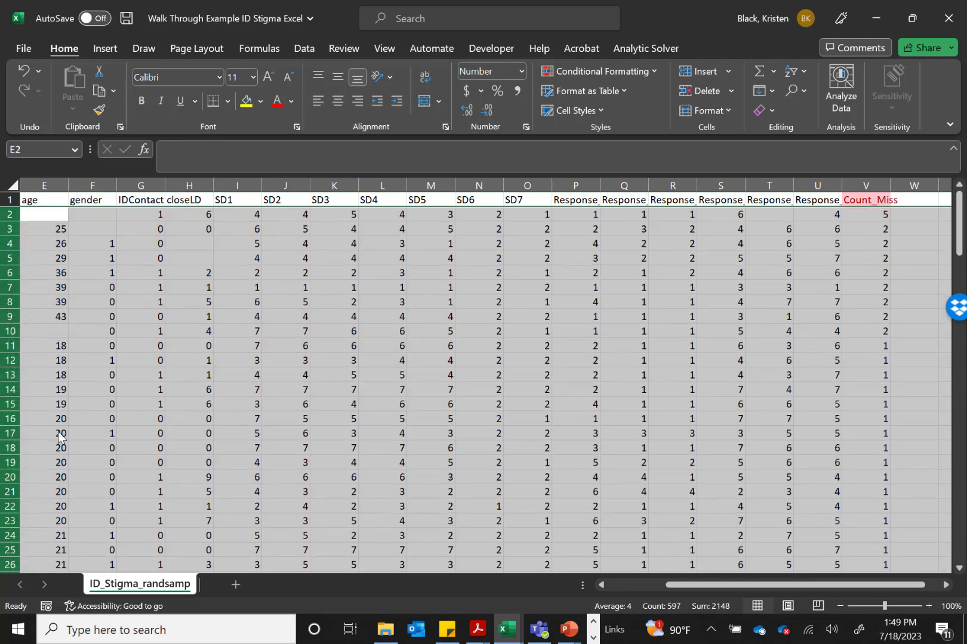
Highlight ages greater than 17 in the age column using conditional formatting with Green Fill with Dark Green Text
scroll(686, 315, "up", 3)
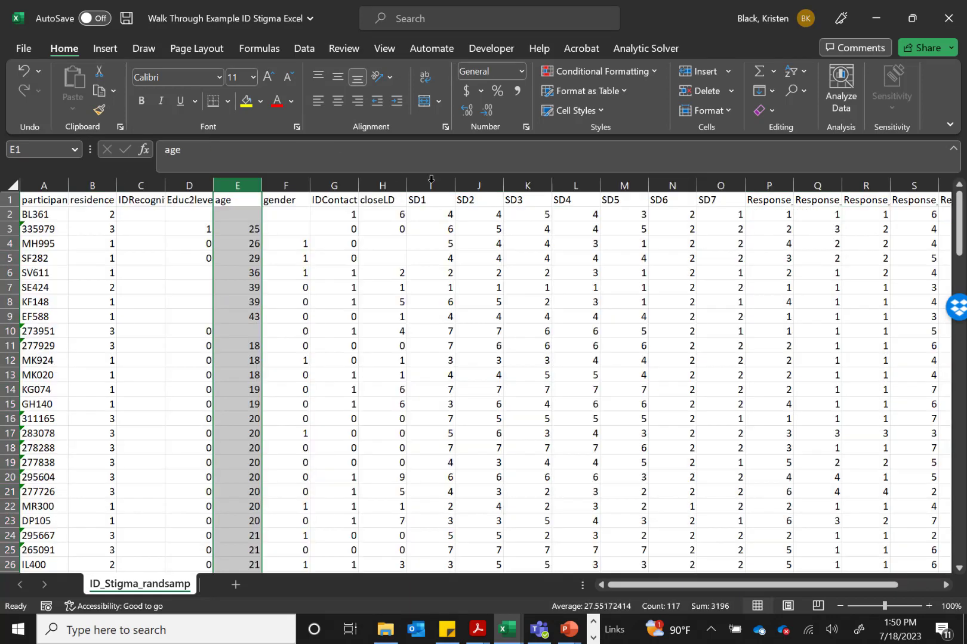
left_click(591, 70)
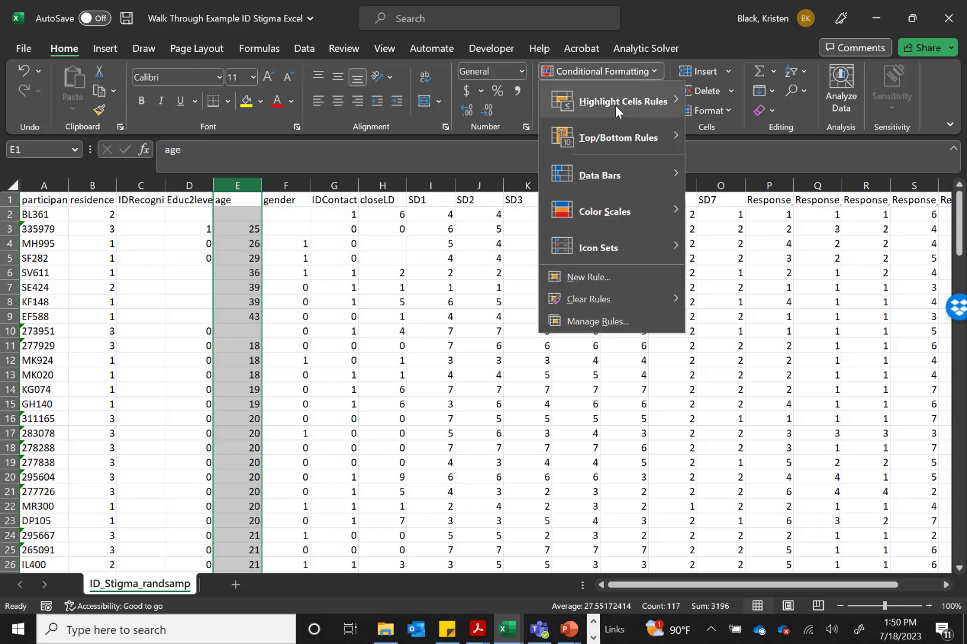
mouse_move(615, 106)
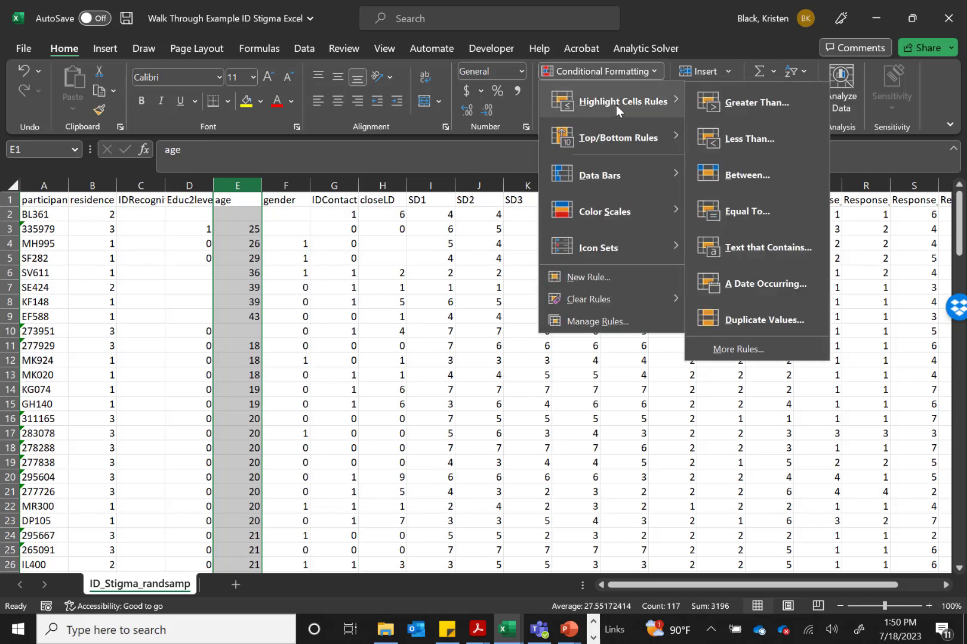
left_click(757, 105)
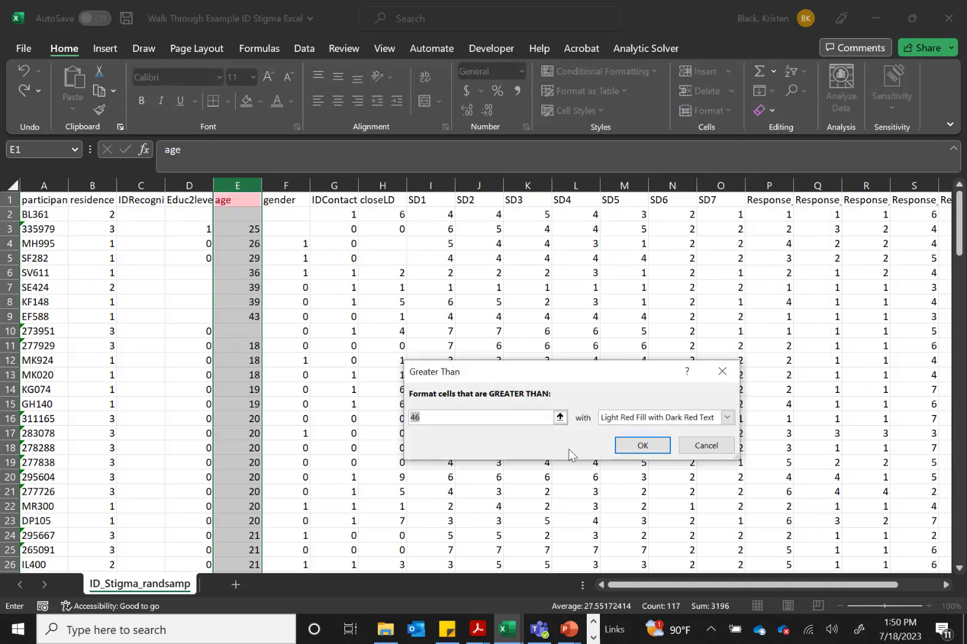
type("17")
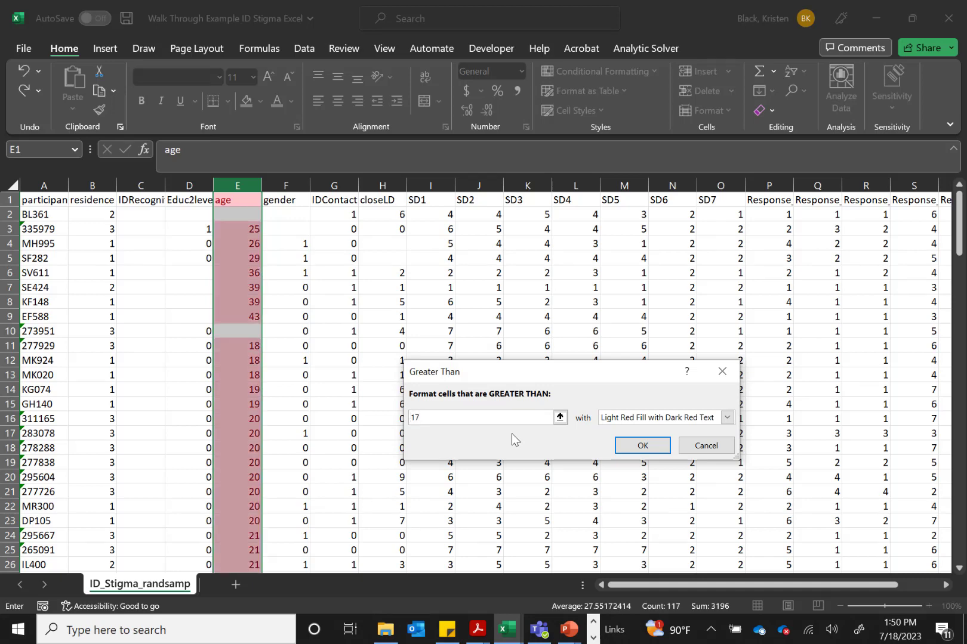
left_click(691, 419)
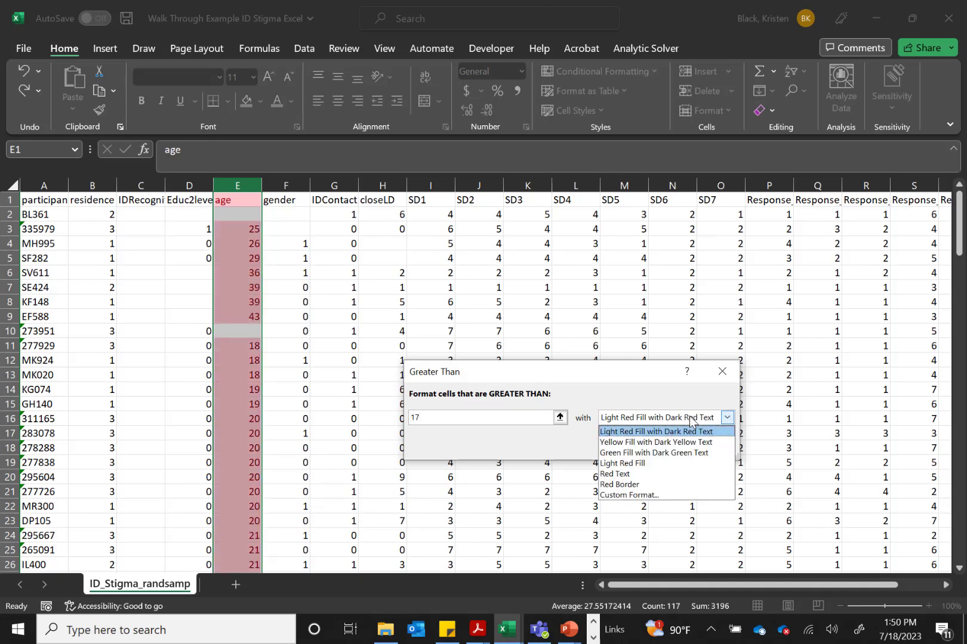
left_click(664, 453)
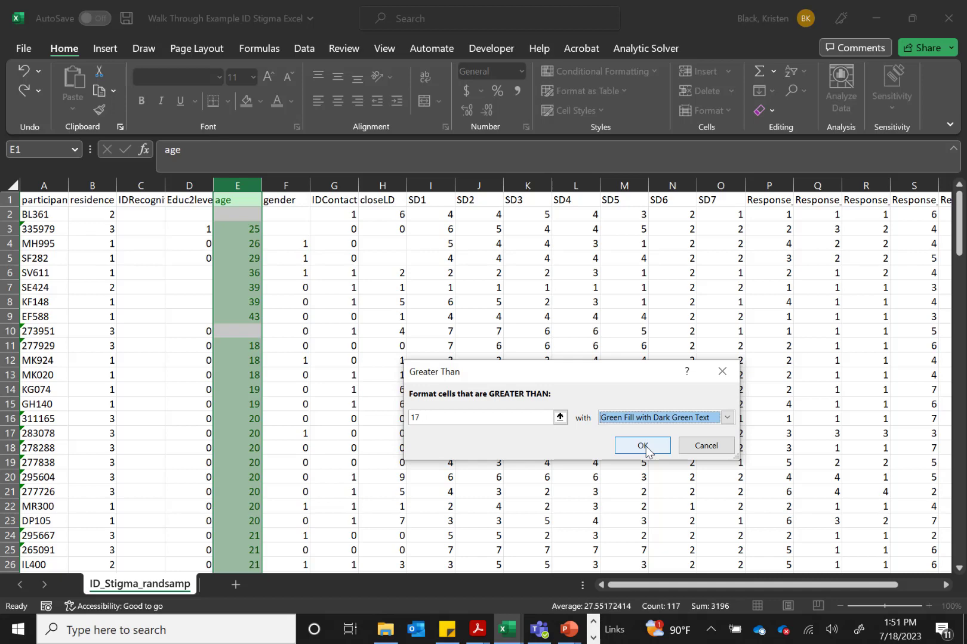
left_click(646, 447)
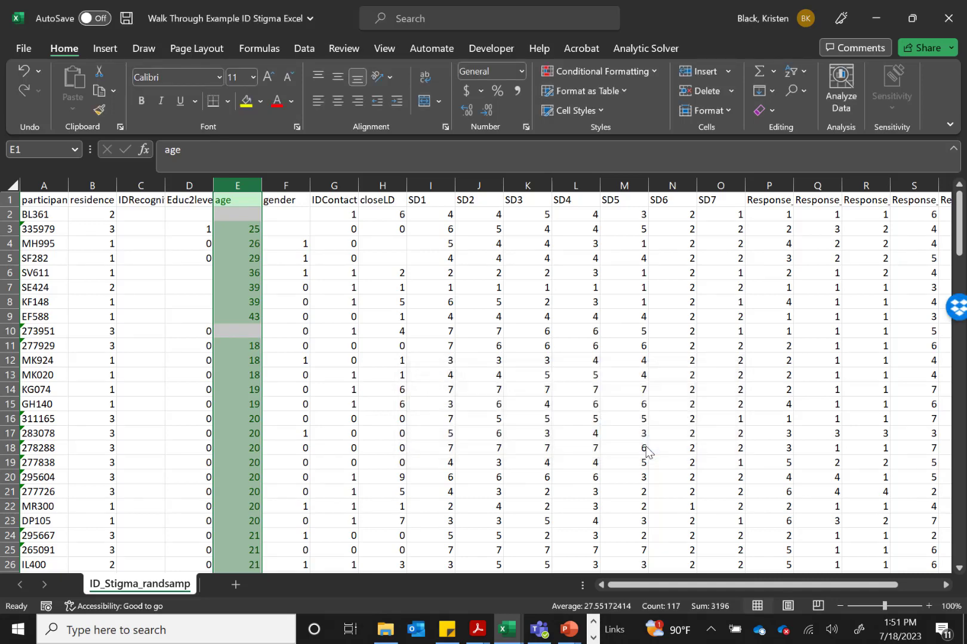
Examine the whole age column down to the last participant row for cells without the green highlighting
left_click(236, 246)
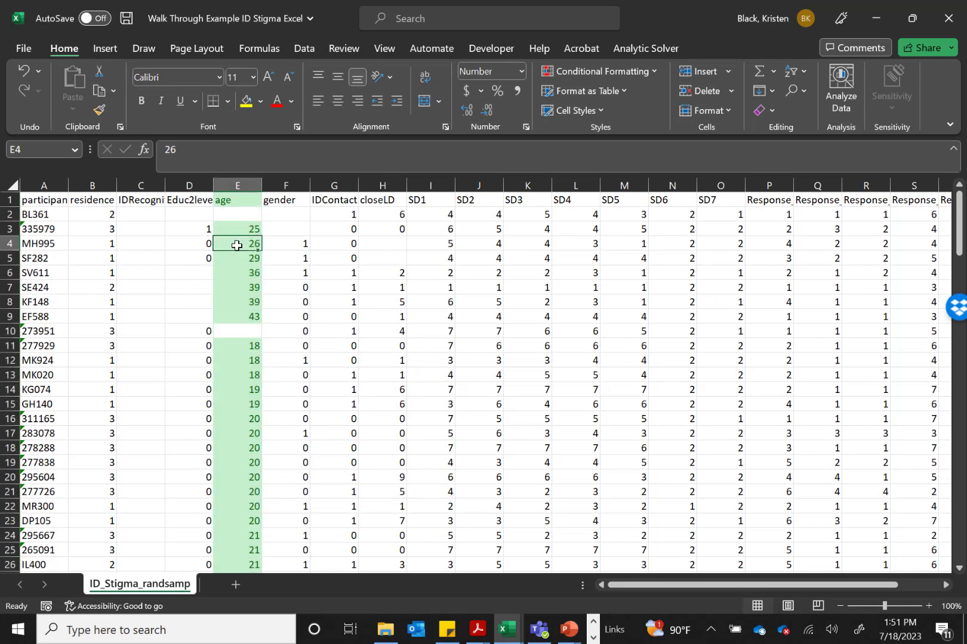
left_click(242, 214)
left_click(236, 332)
scroll(236, 333, "down", 1)
scroll(237, 333, "down", 12)
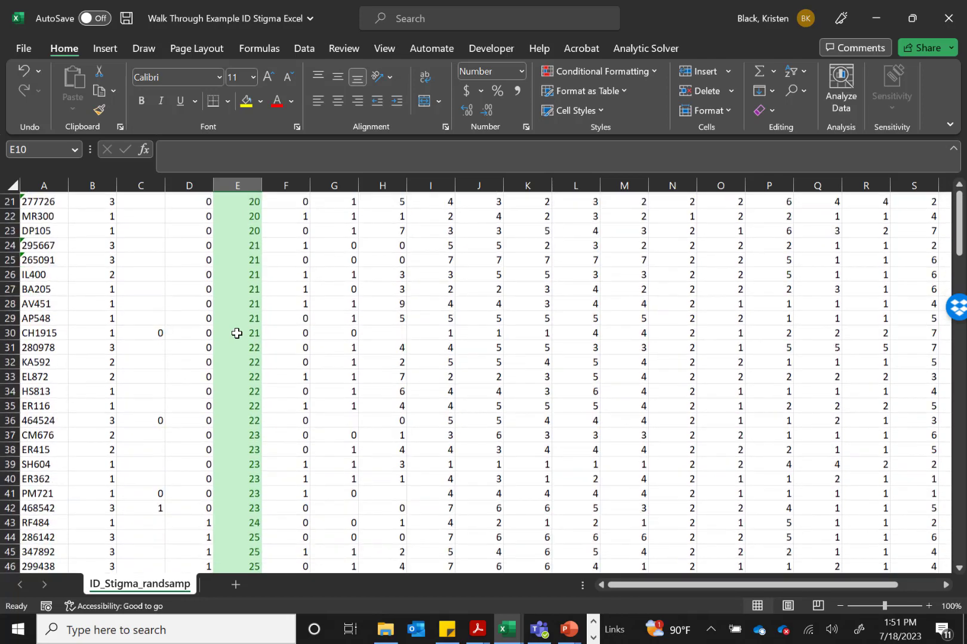
scroll(237, 333, "down", 9)
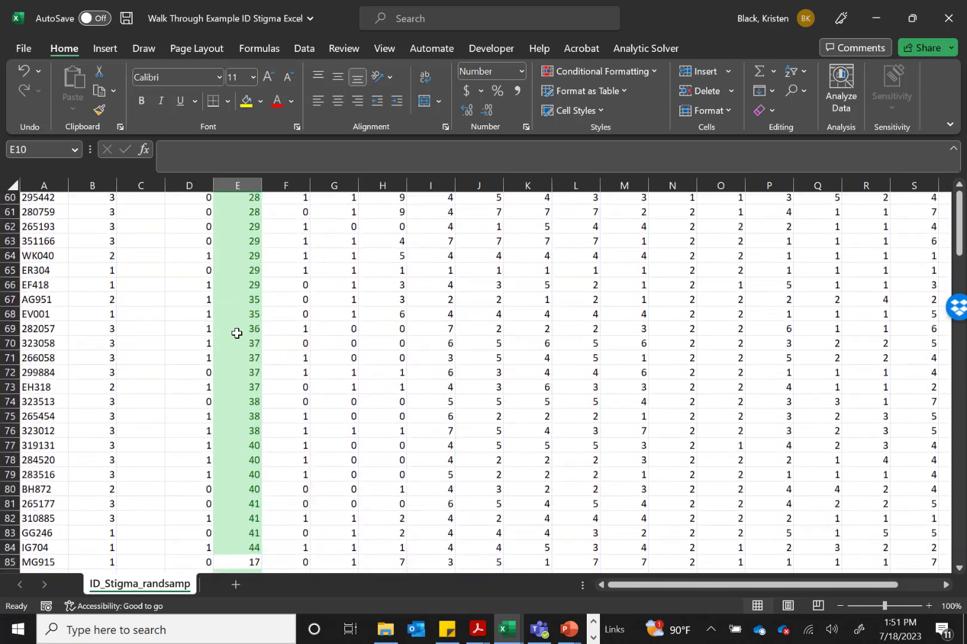
scroll(237, 333, "down", 2)
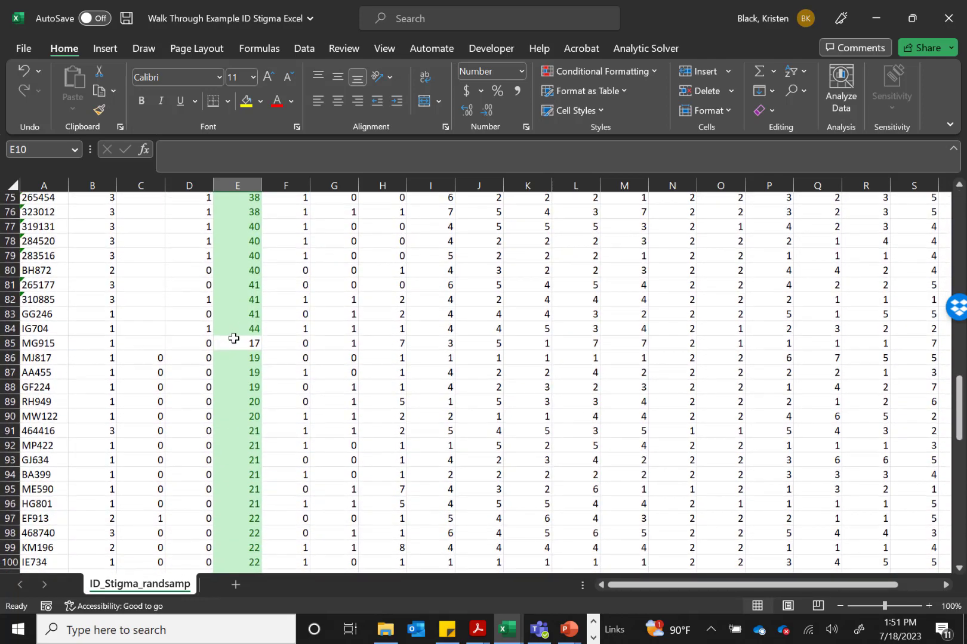
left_click(230, 344)
scroll(231, 344, "down", 10)
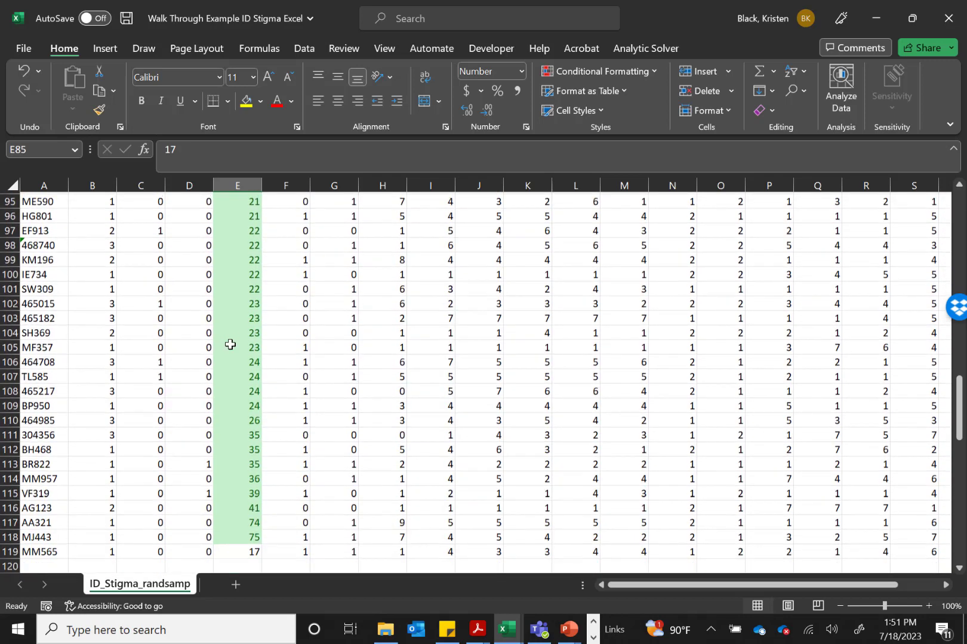
left_click(241, 420)
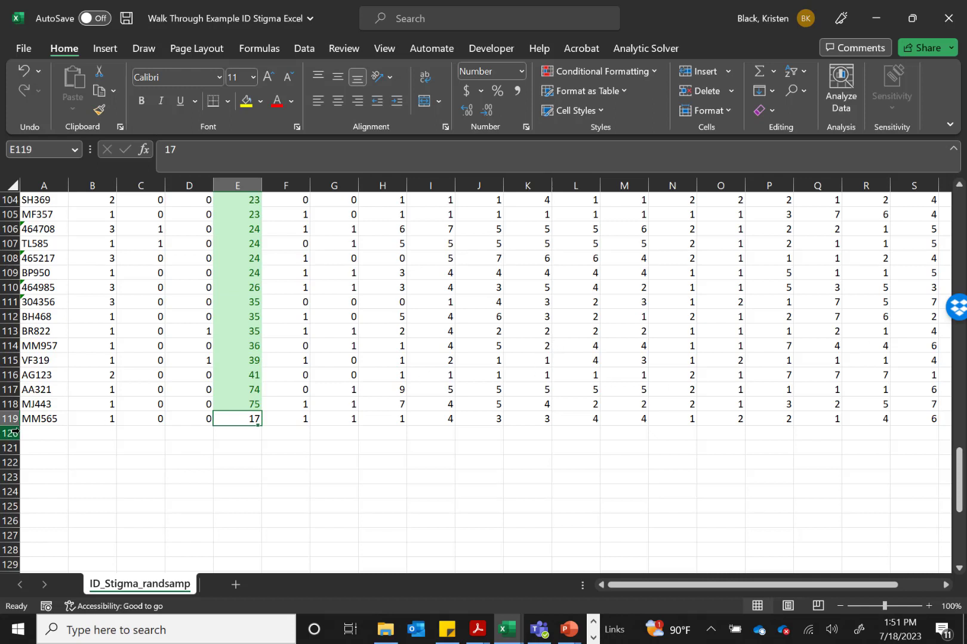
left_click(3, 418)
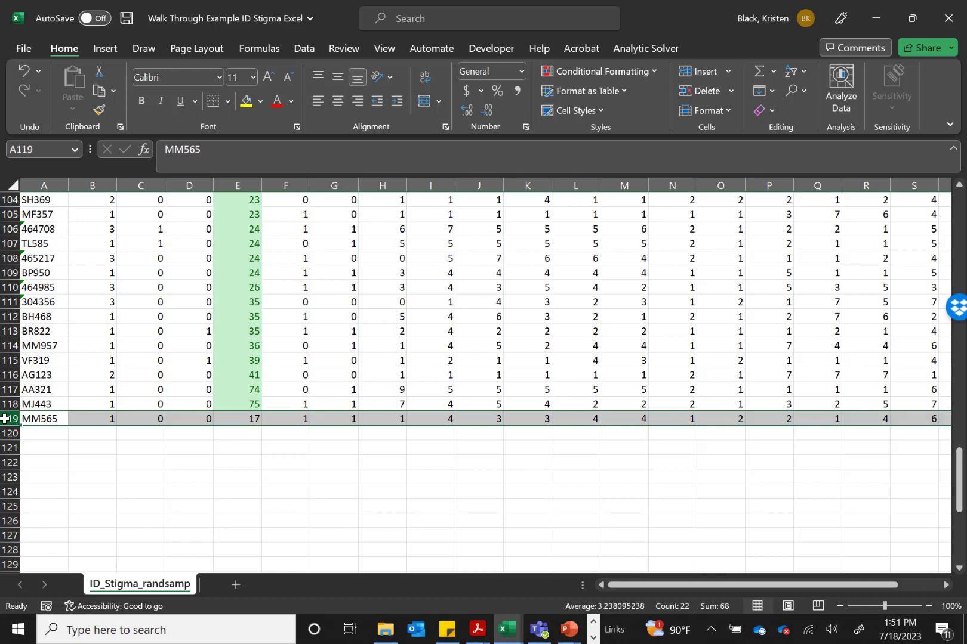
left_click(235, 420)
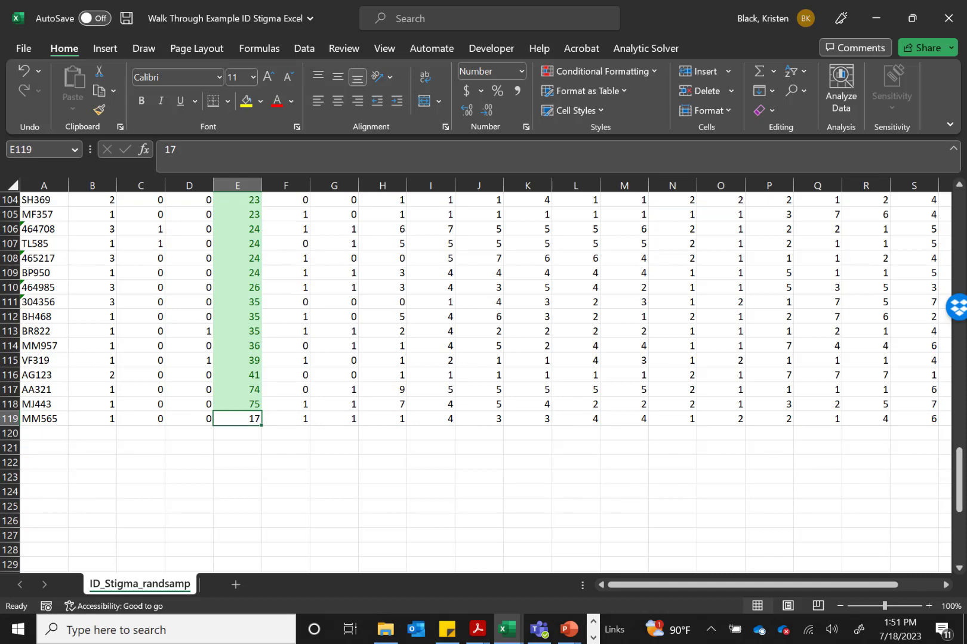
scroll(486, 382, "up", 20)
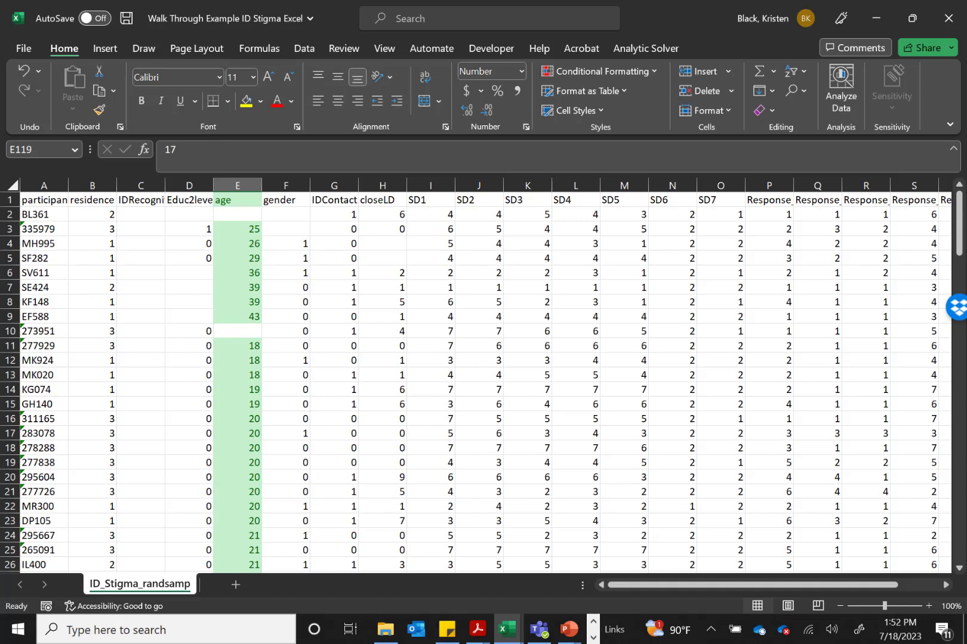
Insert a new column between SD1 and SD2 and give it the header SD1R
left_click_drag(913, 331, 509, 300)
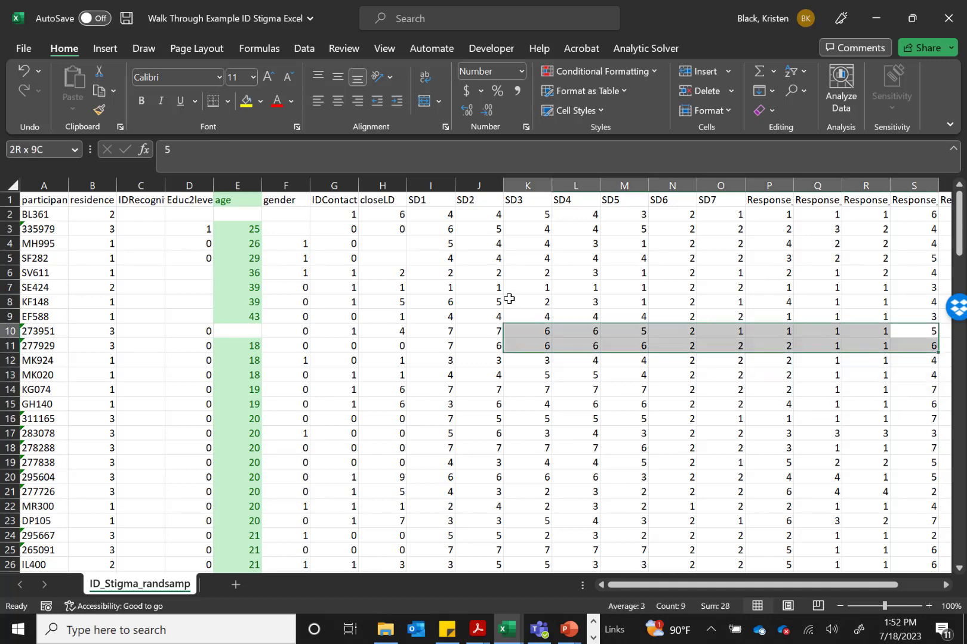
left_click(432, 198)
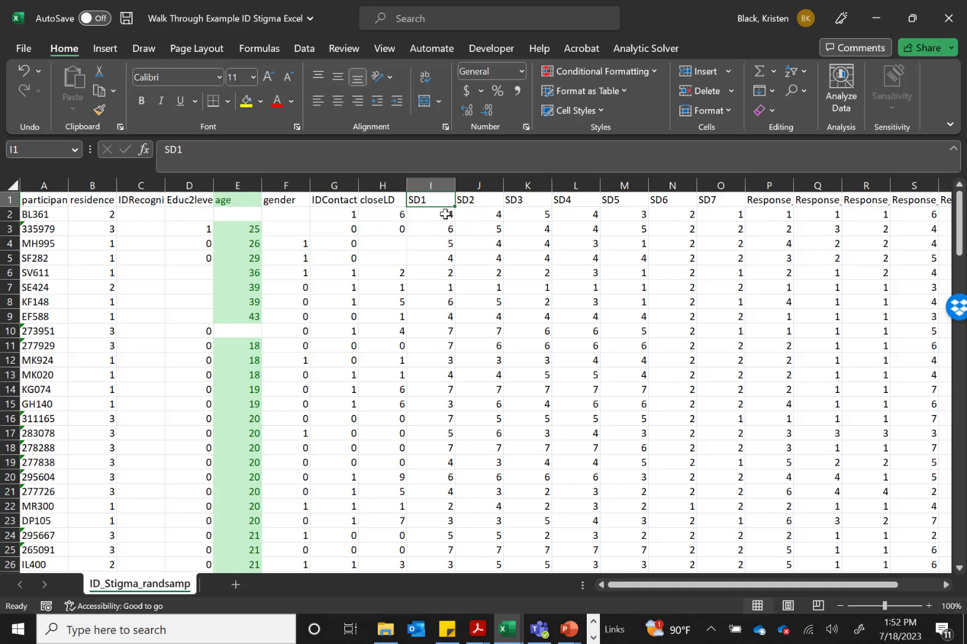
left_click(446, 214)
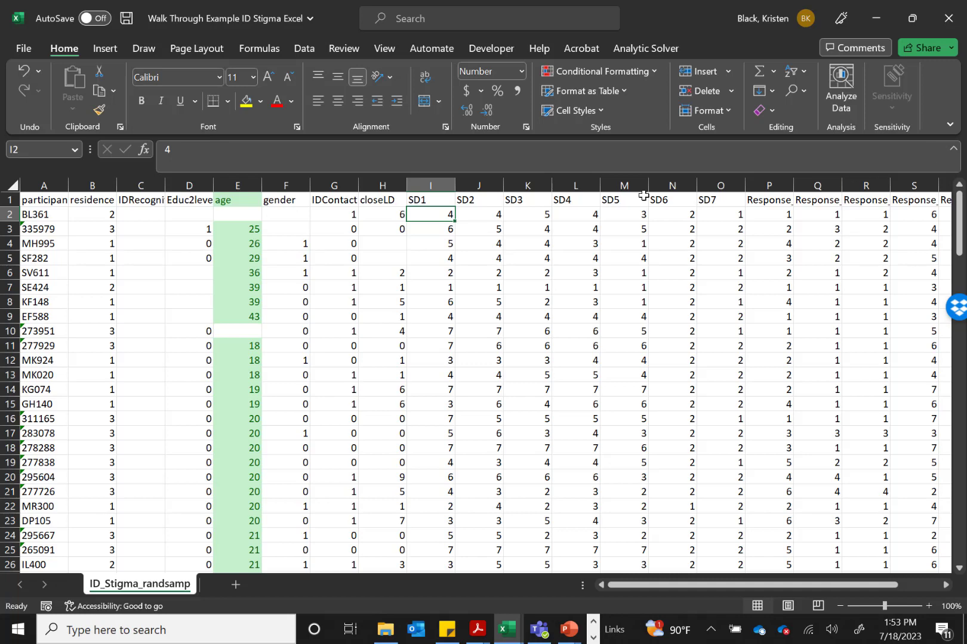
left_click(443, 199)
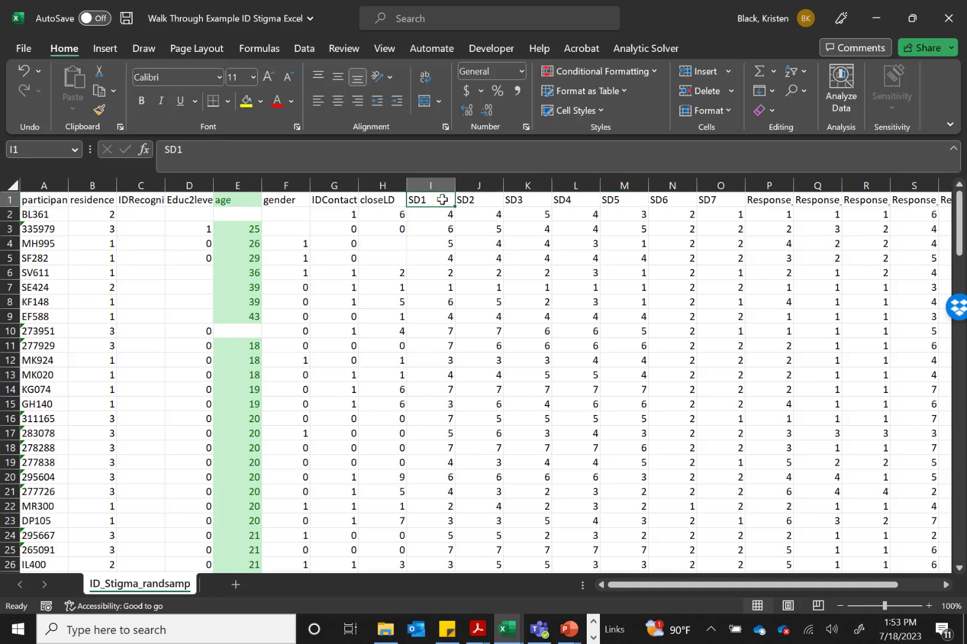
left_click(490, 185)
right_click(491, 184)
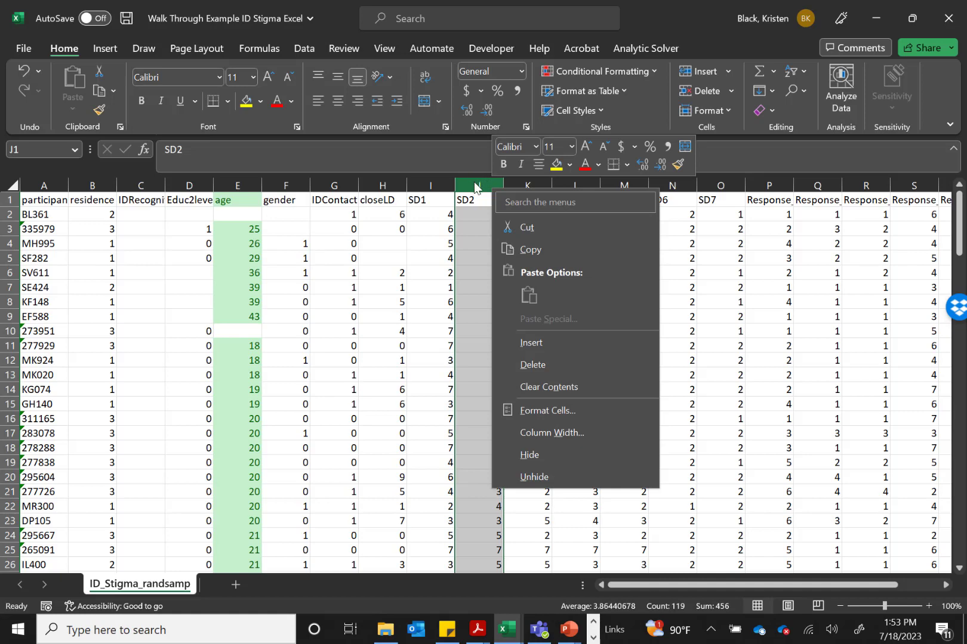
left_click(537, 343)
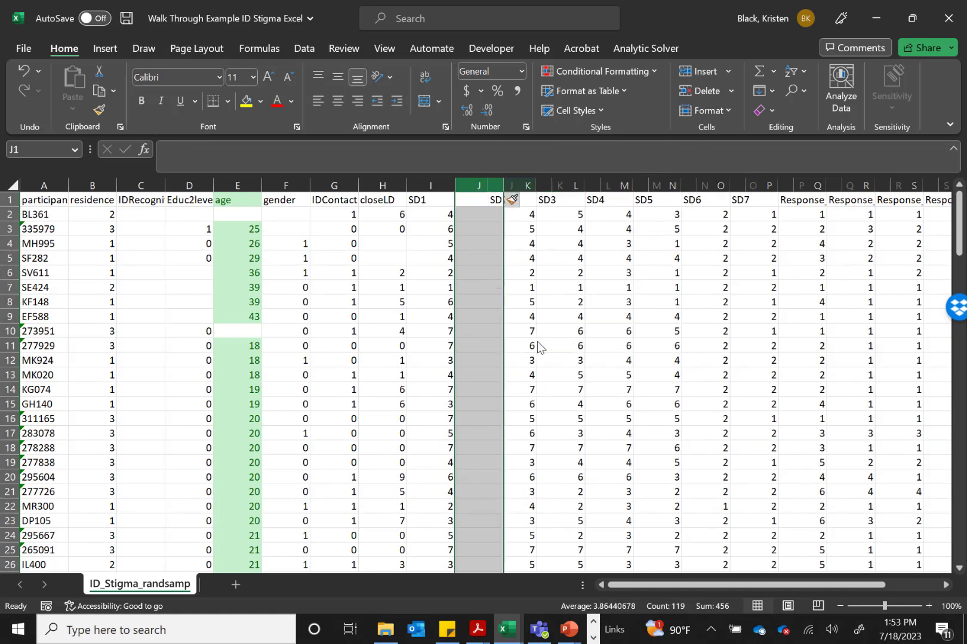
left_click(486, 203)
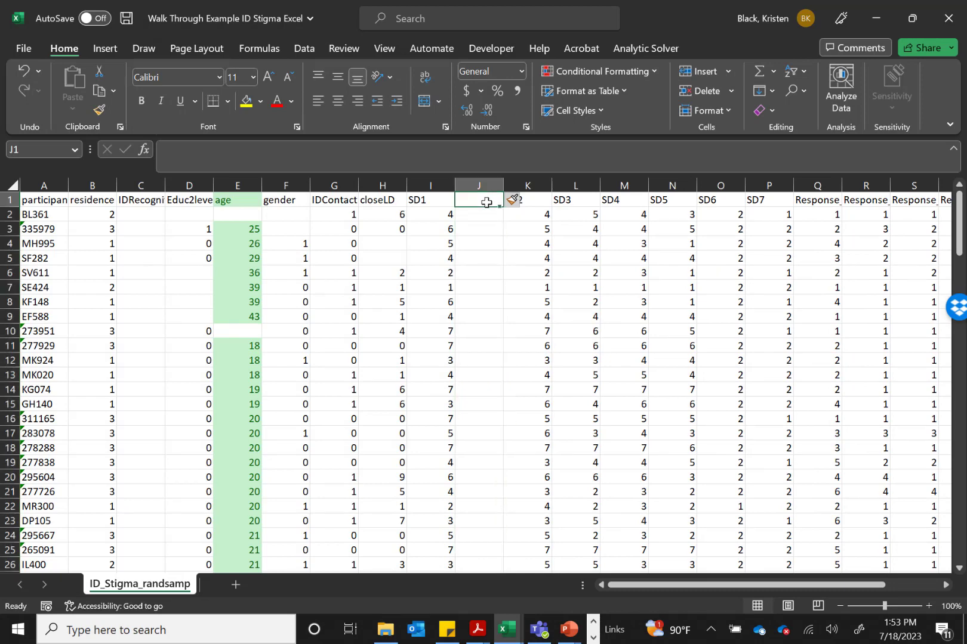
type("SD")
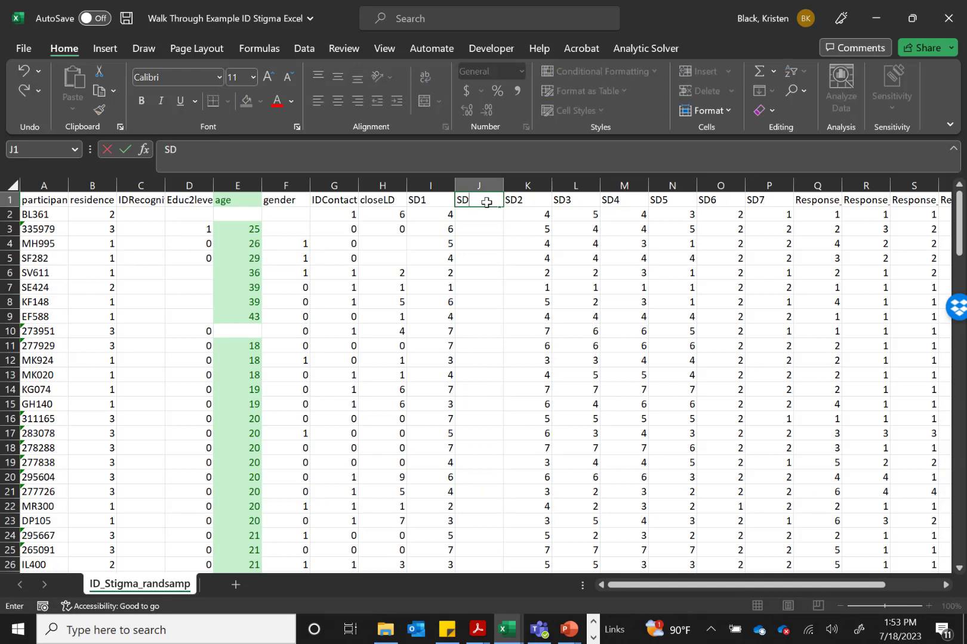
type("1R")
key("Return")
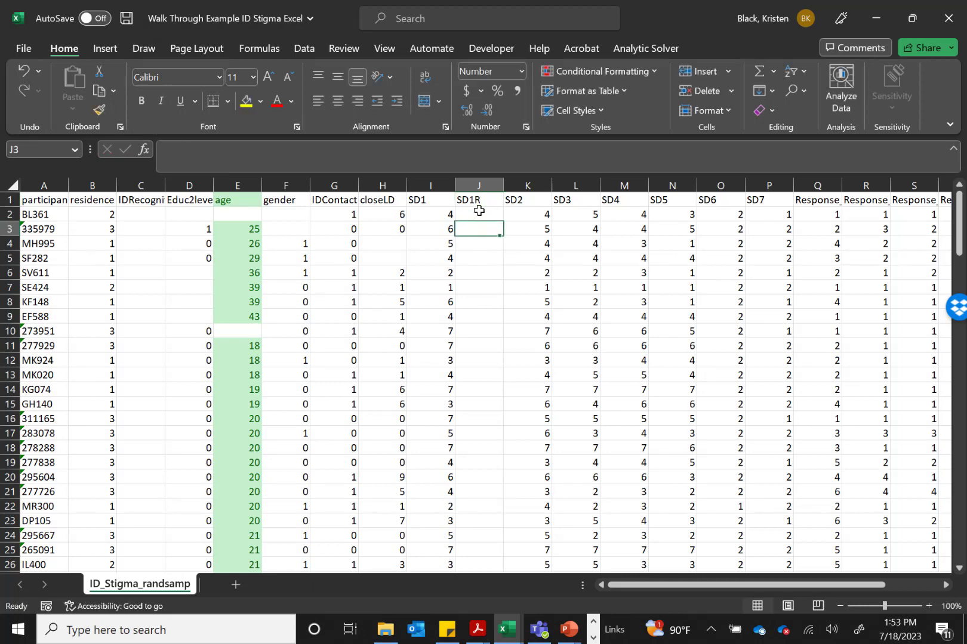
Reverse-score the first participant's SD1 value by entering the formula =8-I2 in cell J2
type("=8")
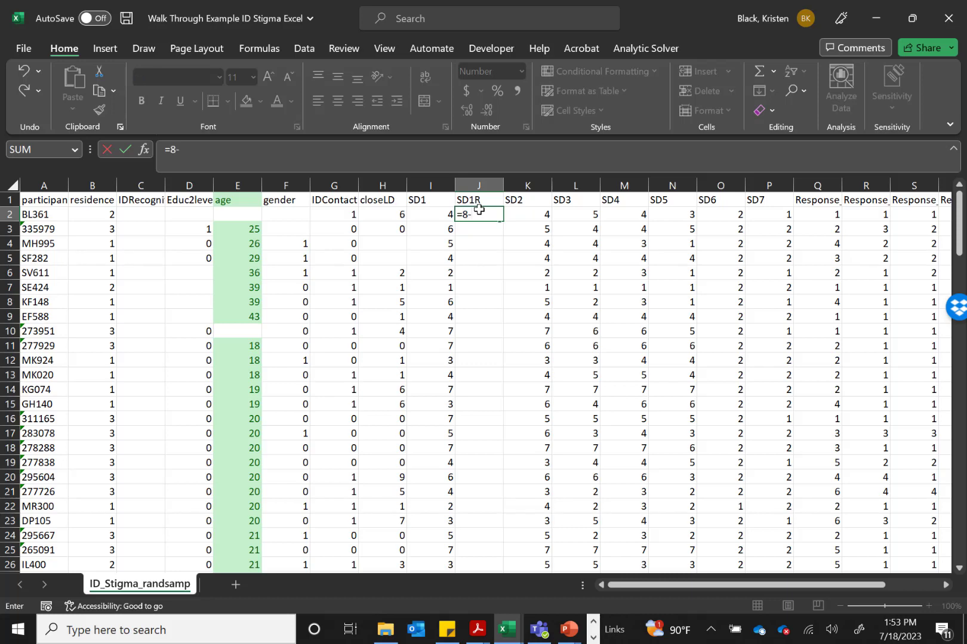
type("-")
left_click(434, 215)
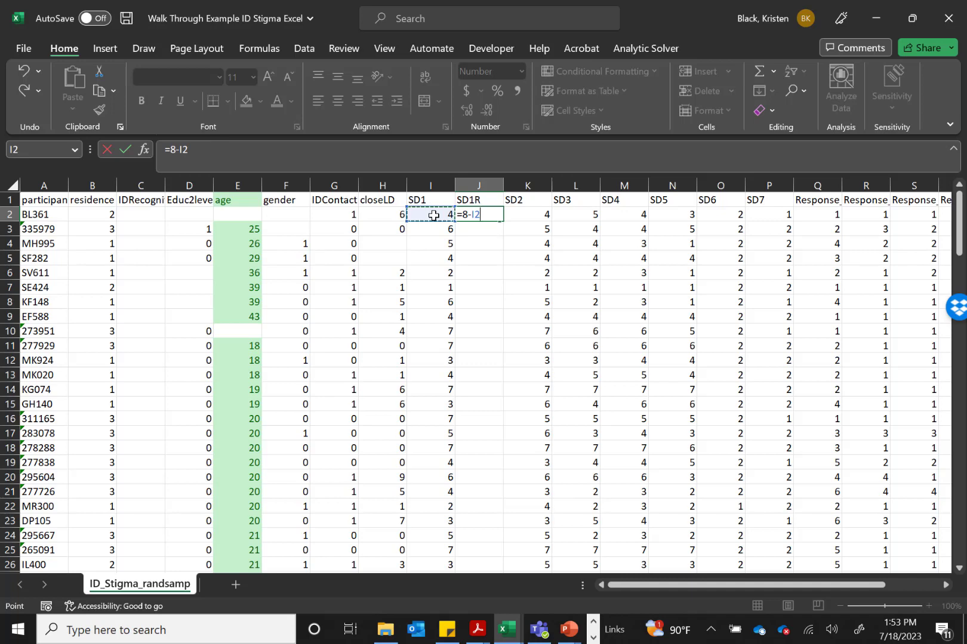
key("Return")
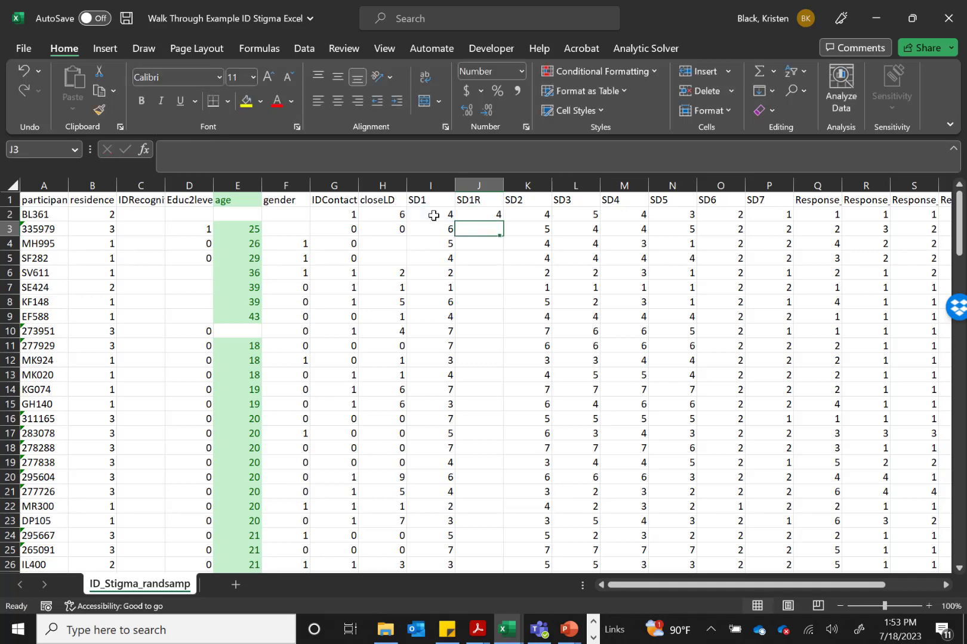
Fill the reverse-scoring formula from J2 down the SD1R column to row 119
key("Up")
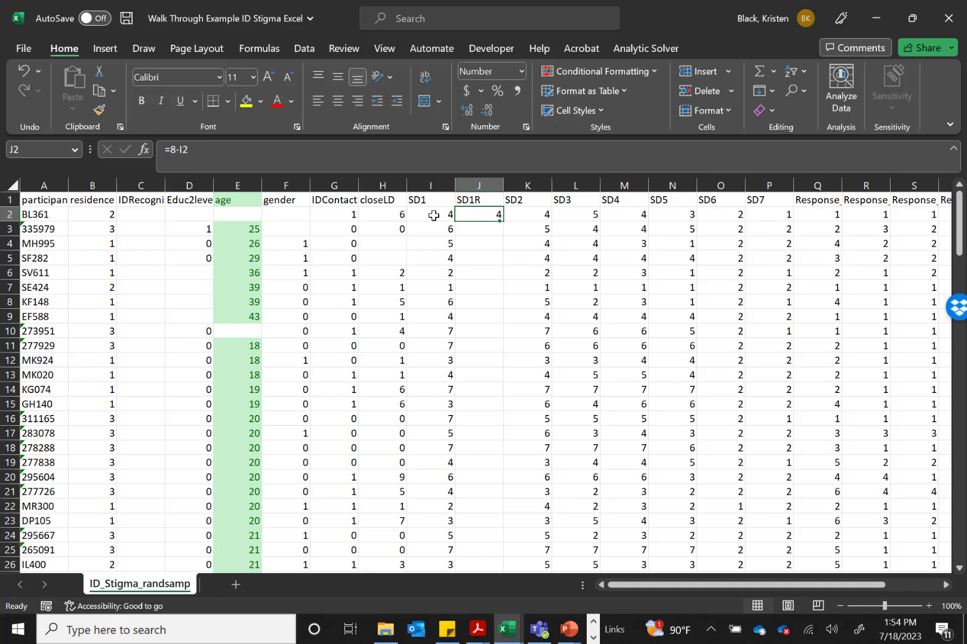
left_click(517, 217)
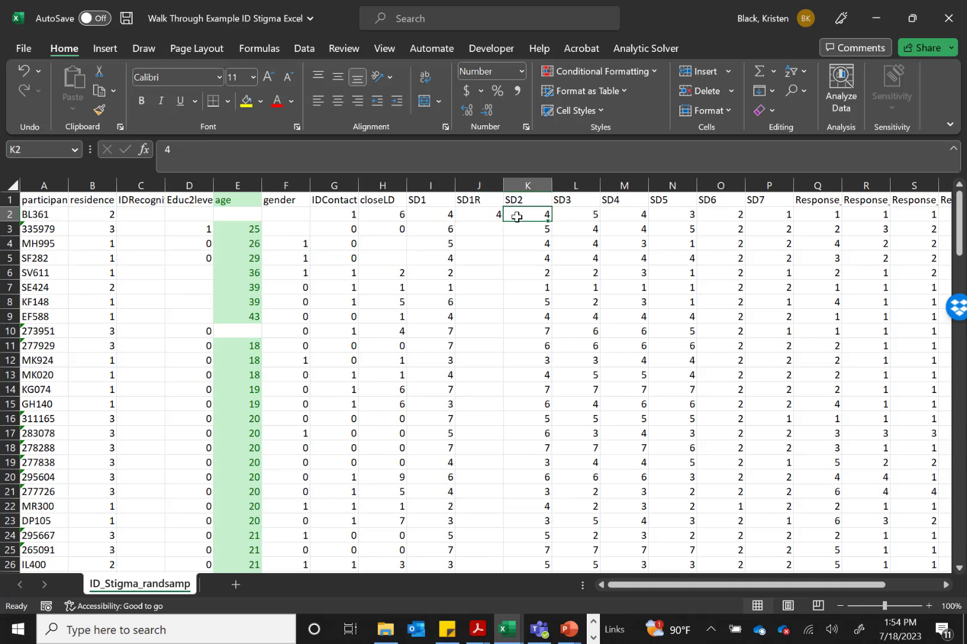
left_click(488, 218)
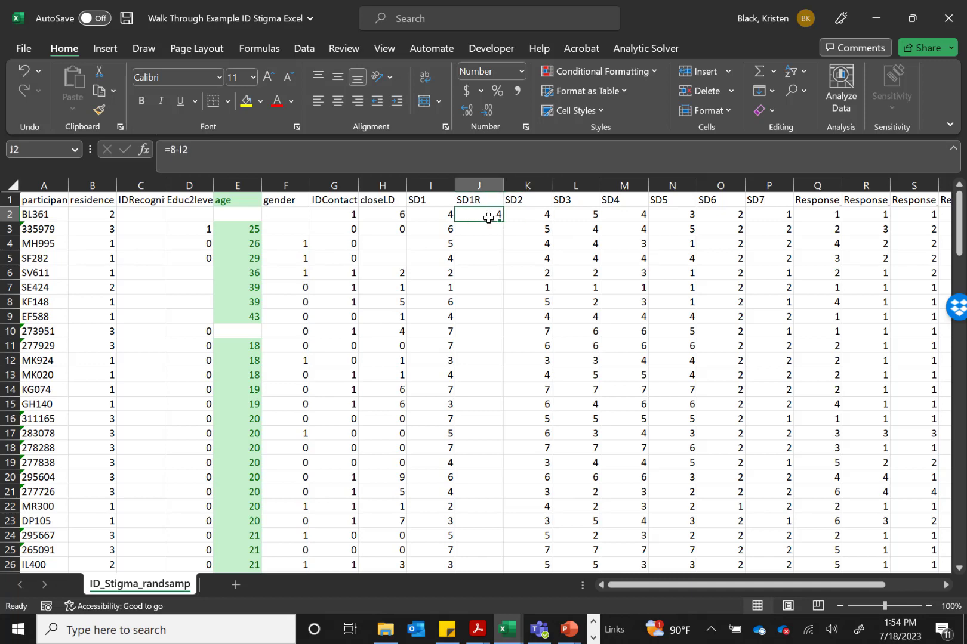
double_click(494, 217)
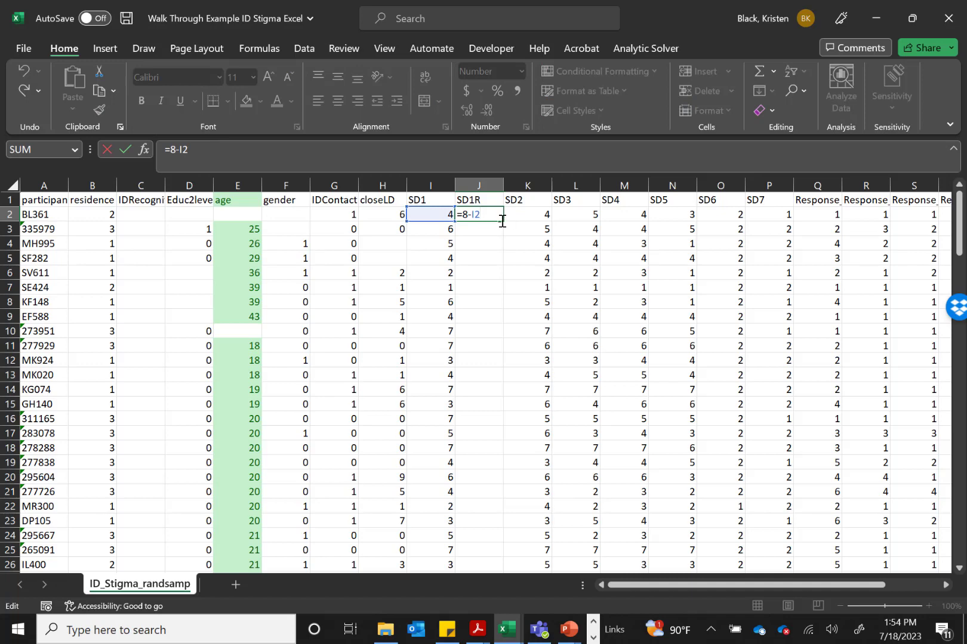
mouse_move(501, 223)
left_mouse_down()
mouse_move(509, 319)
mouse_move(533, 390)
mouse_move(509, 605)
mouse_move(519, 623)
mouse_move(506, 569)
mouse_move(492, 539)
mouse_move(479, 531)
mouse_move(481, 538)
left_mouse_up()
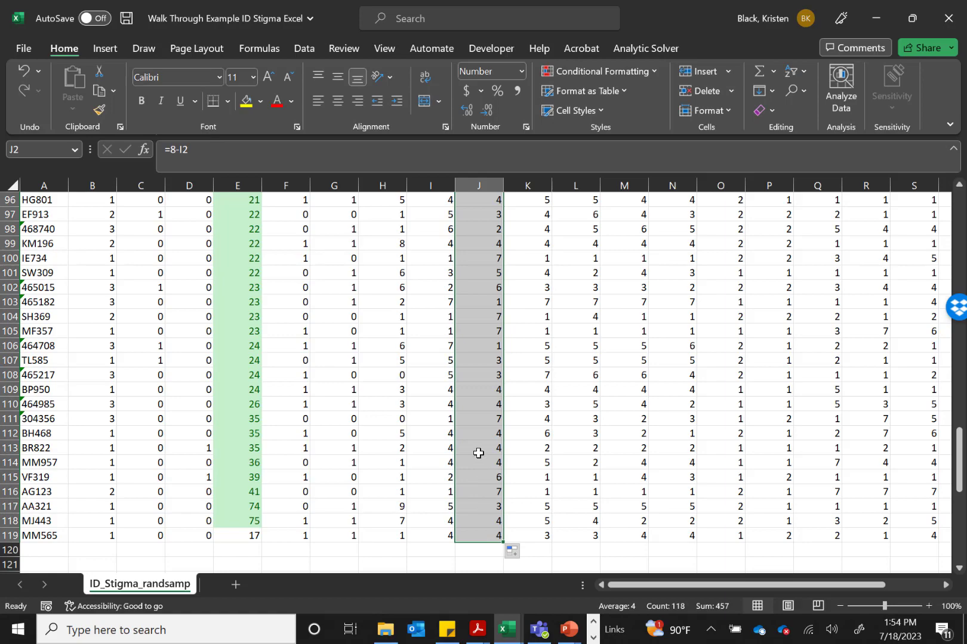
Compare SD1 values with their SD1R values in several rows to check the reverse scoring
scroll(478, 454, "up", 20)
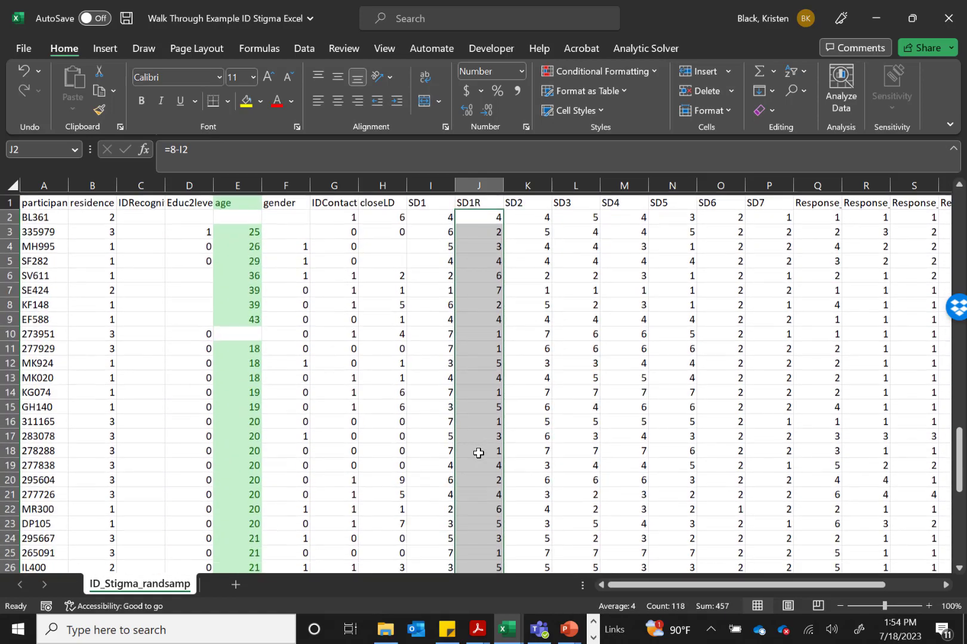
left_click(474, 263)
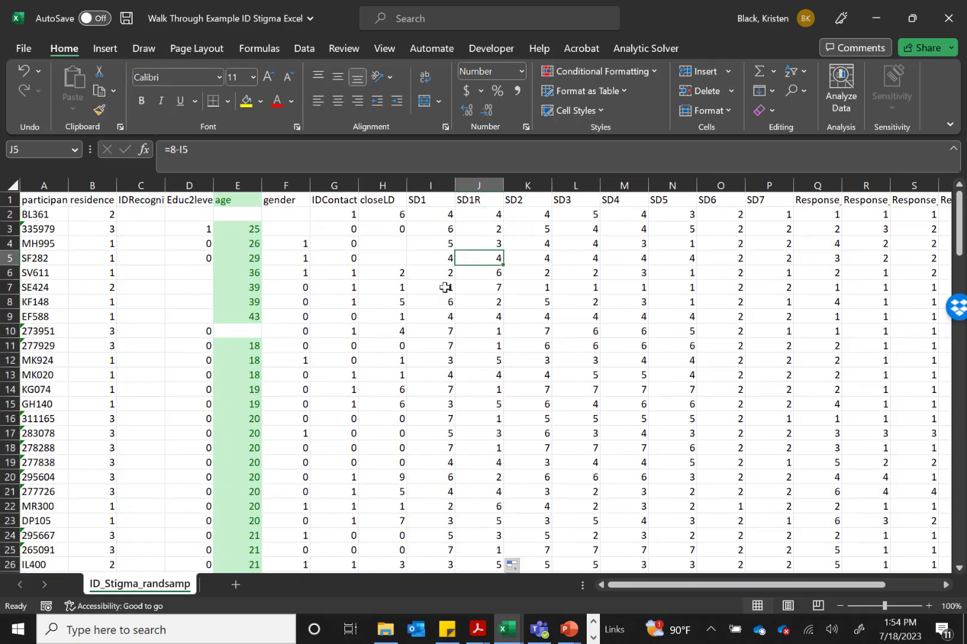
left_click(446, 287)
left_click(490, 289)
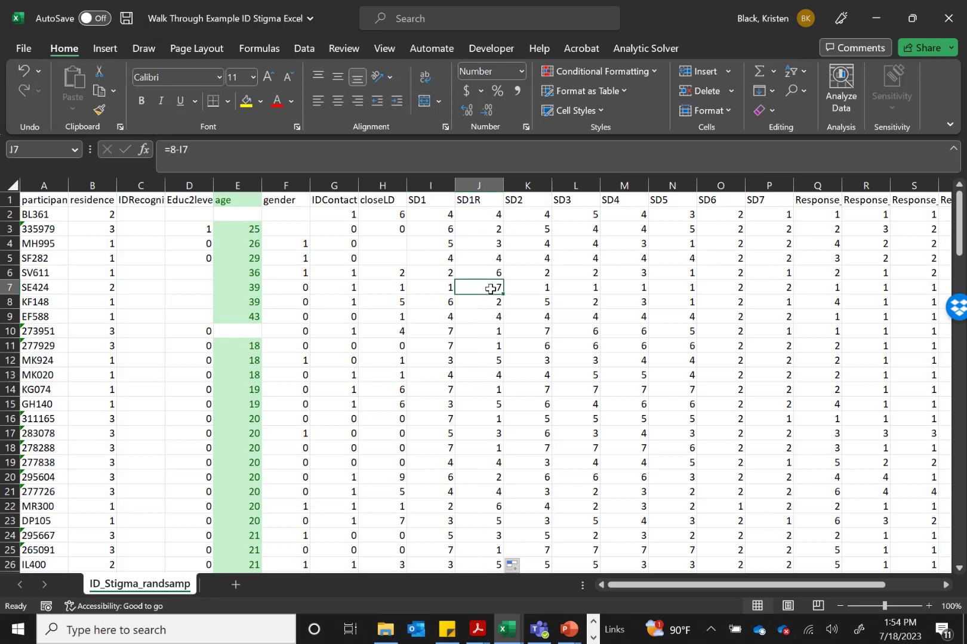
left_click(446, 332)
left_click(479, 332)
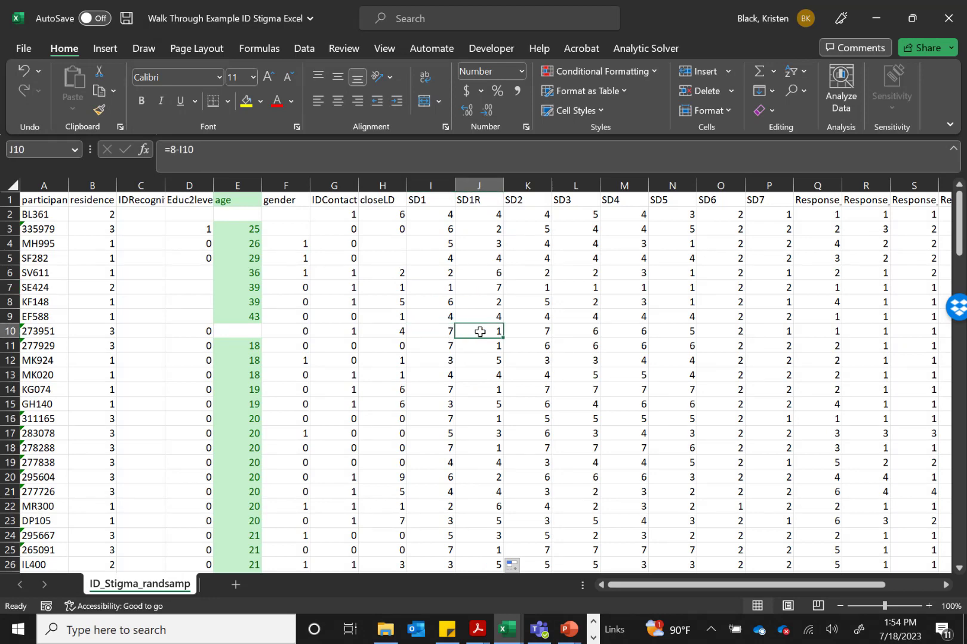
left_click(441, 312)
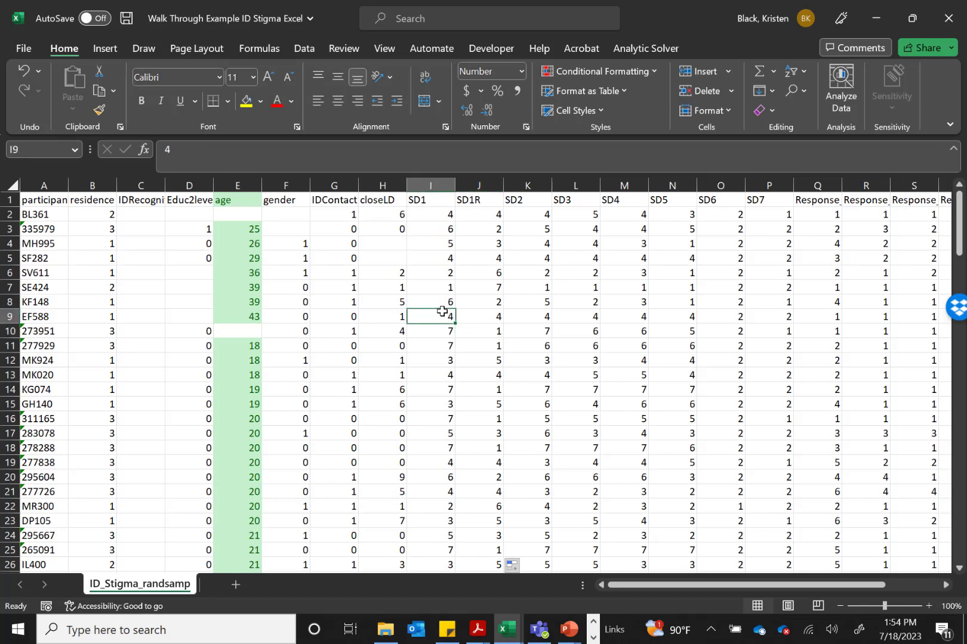
left_click(490, 303)
left_click(447, 301)
key("Right")
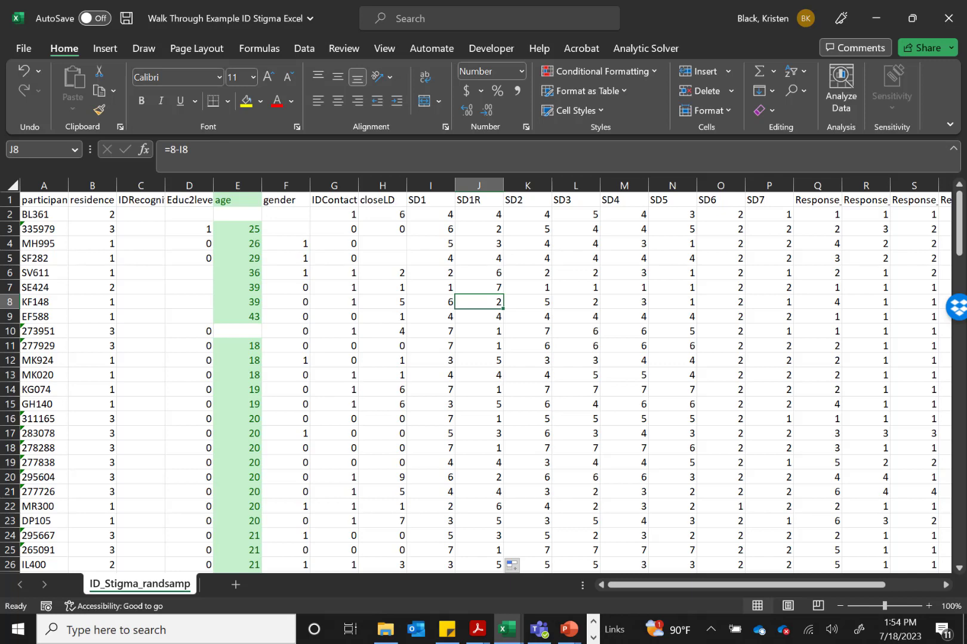
Insert a blank column between SD2 and SD3
left_click(565, 181)
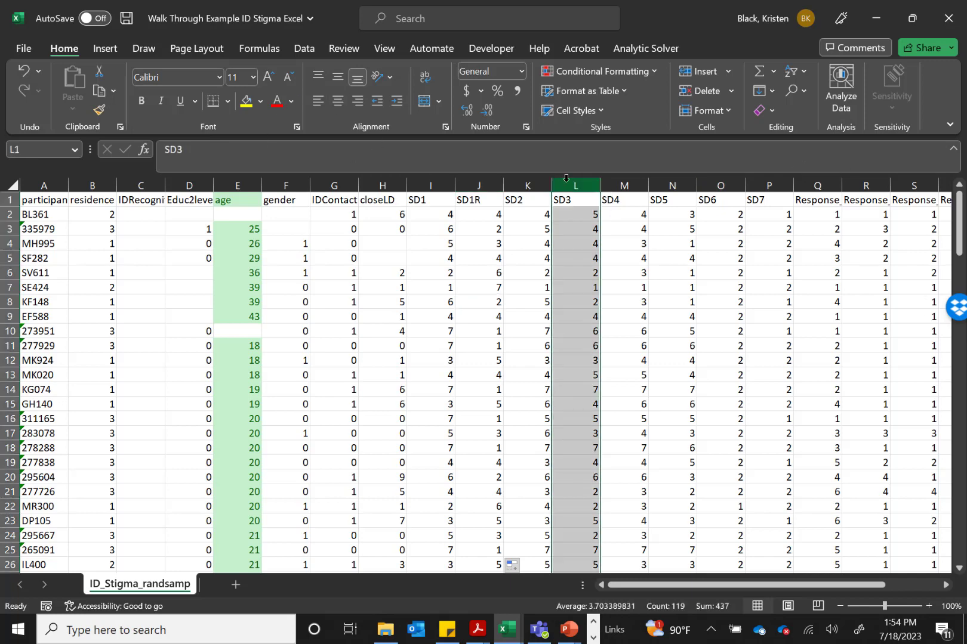
right_click(566, 181)
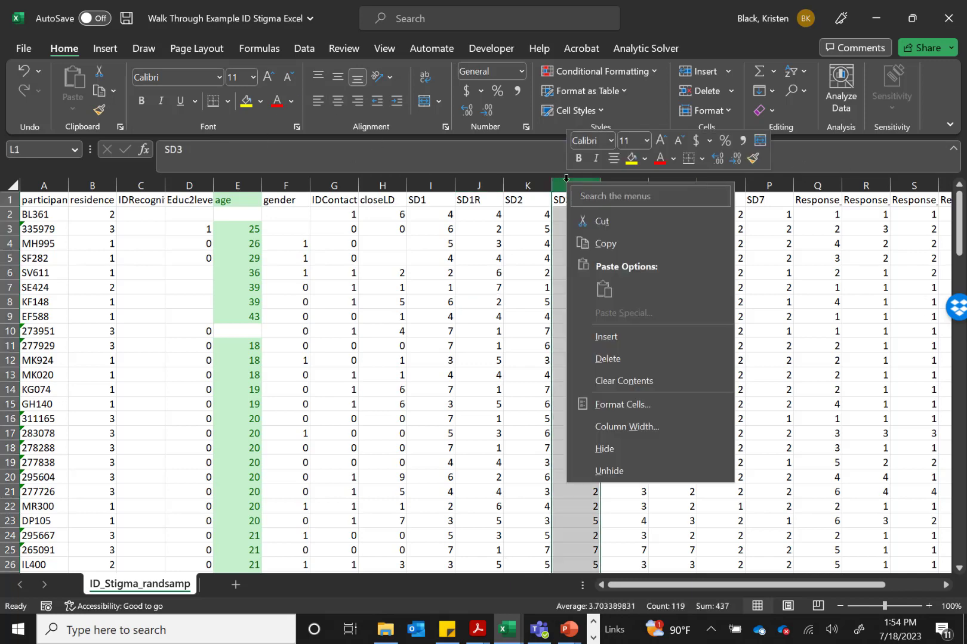
left_click(608, 344)
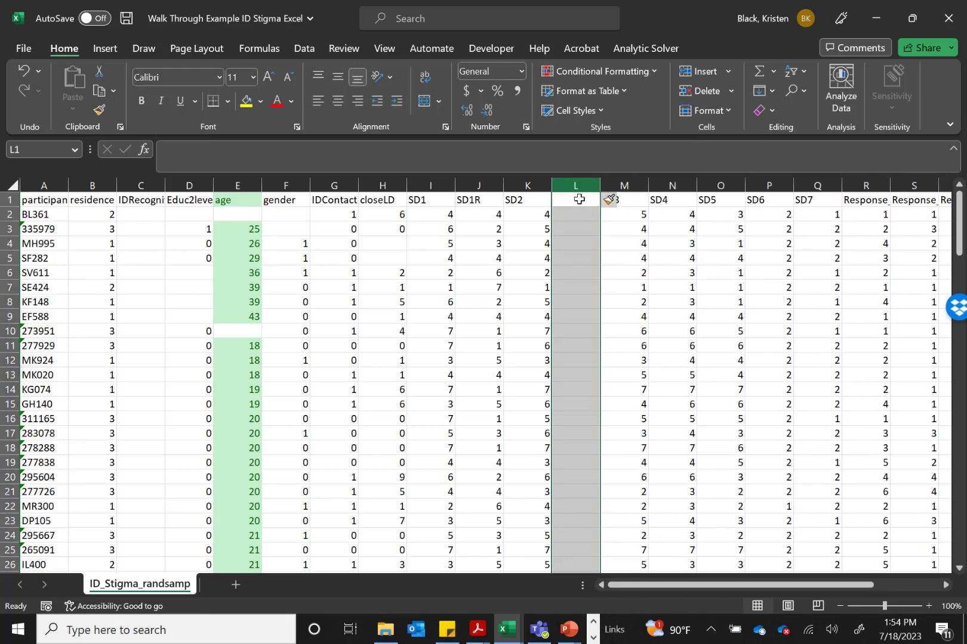
Title the blank column between SD2 and SD3 as SD2R
left_click(577, 196)
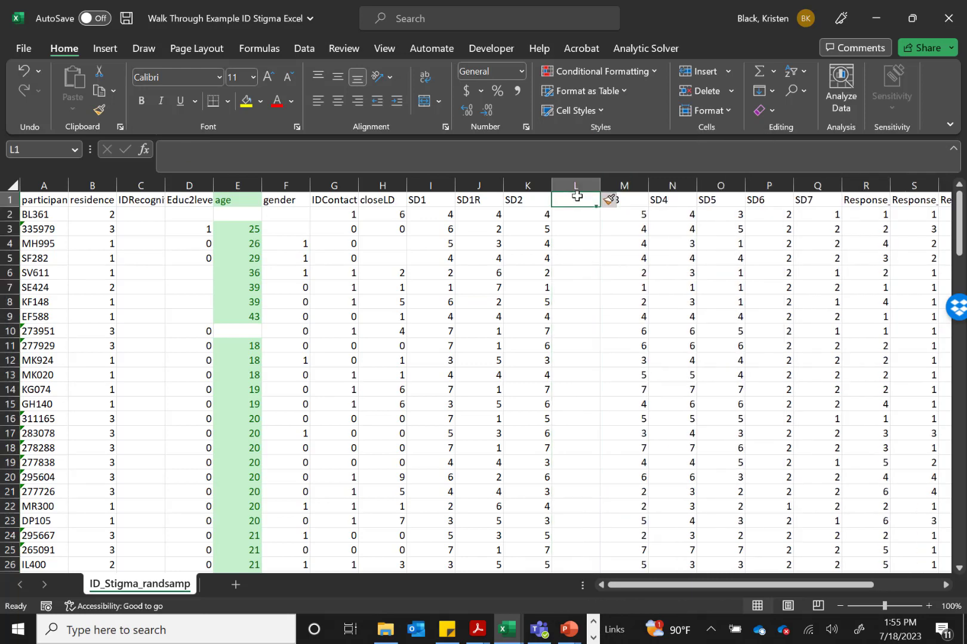
left_click(519, 198)
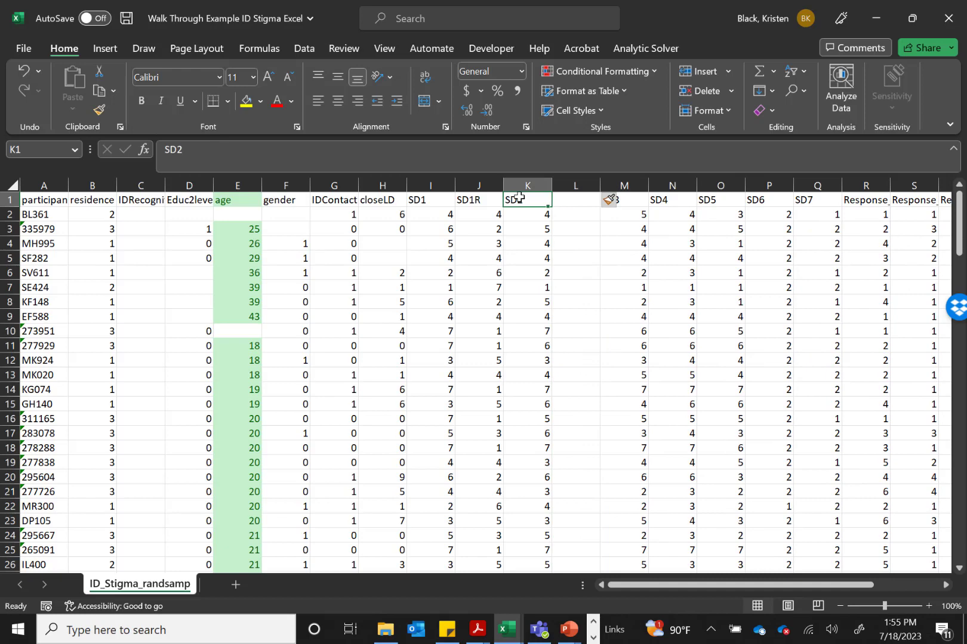
left_click(571, 197)
type("SD")
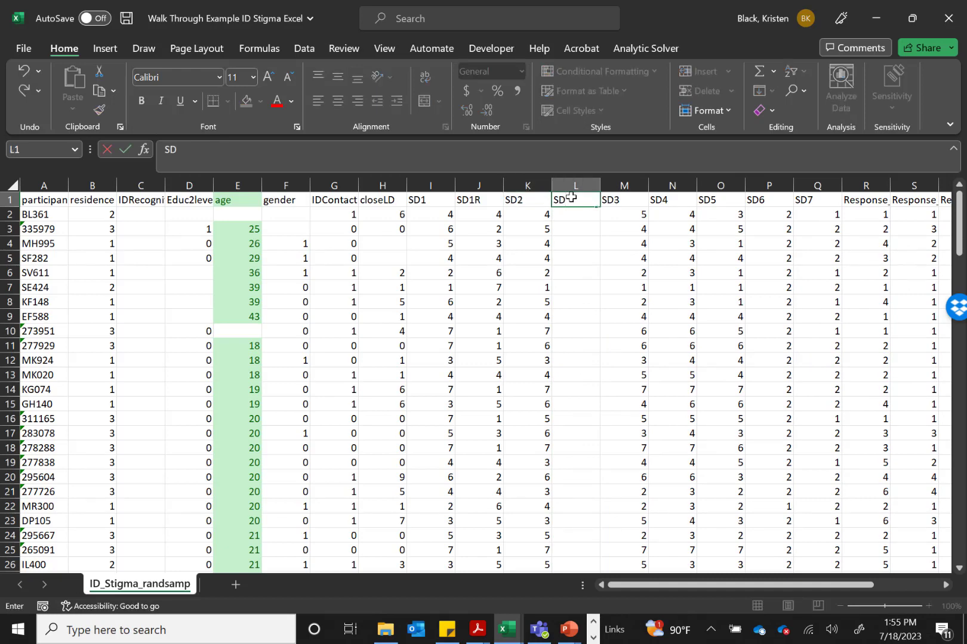
type("2R")
key("BackSpace")
type("R")
key("Return")
Reverse-score the first participant's SD2 value by entering the formula =8-K2 in cell L2
type("=")
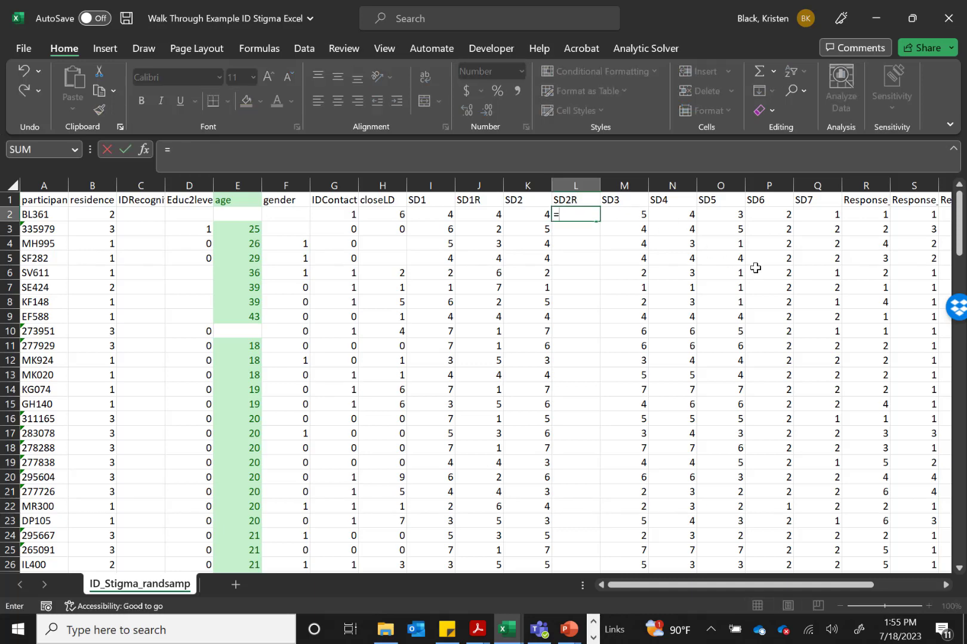
type("8-")
left_click(535, 214)
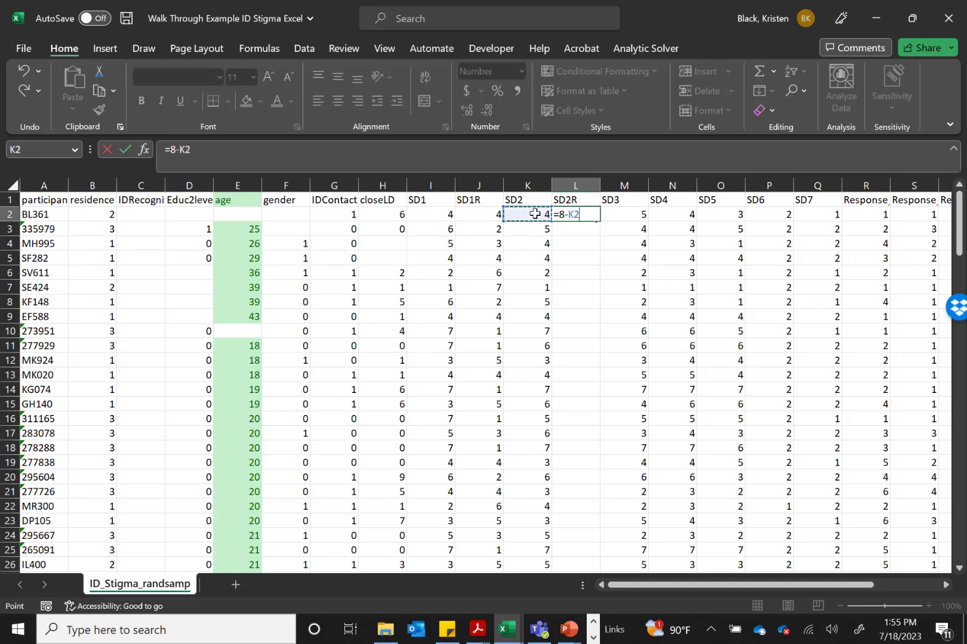
key("Return")
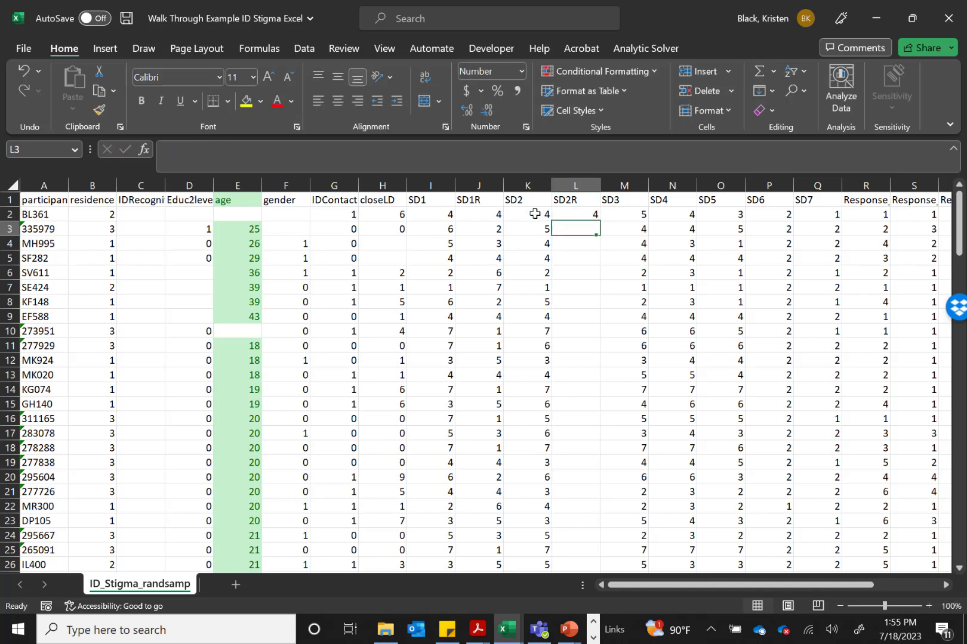
Fill the reverse-scoring formula from L2 down the SD2R column to row 119
left_click(590, 214)
left_click_drag(598, 220, 582, 545)
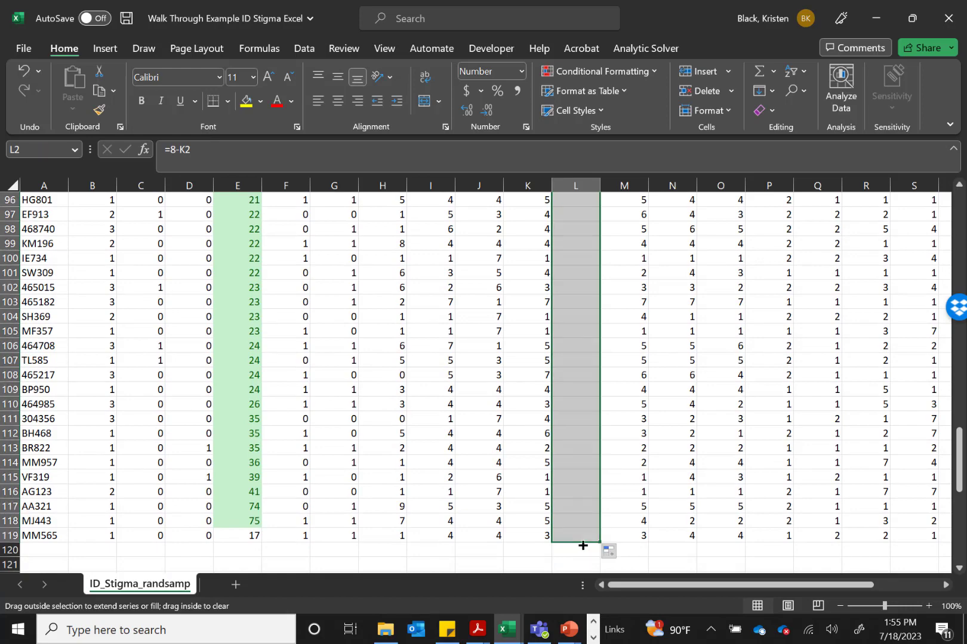
scroll(557, 370, "up", 3)
scroll(557, 370, "up", 20)
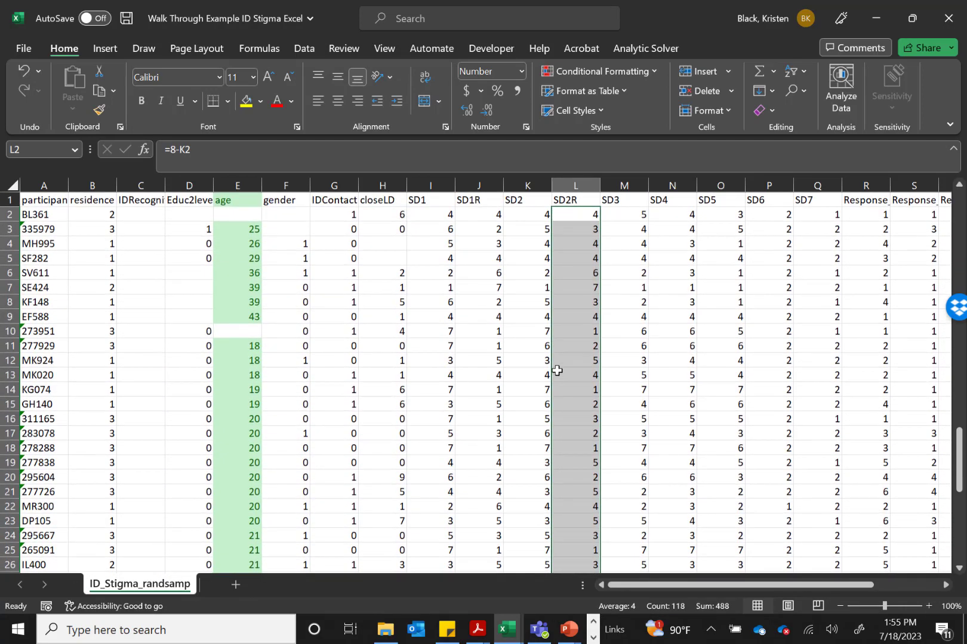
left_click(623, 201)
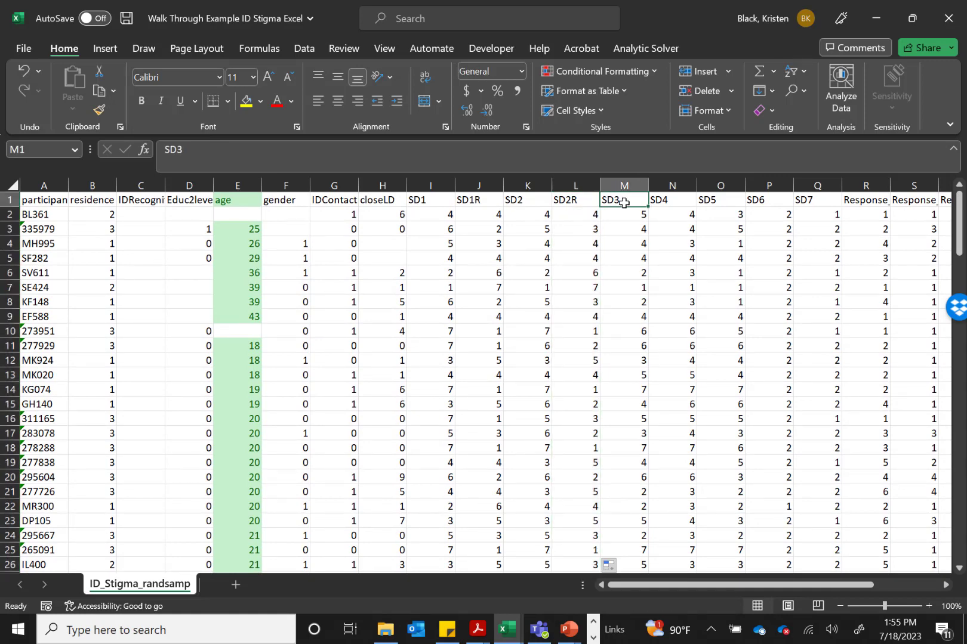
left_click_drag(623, 202, 812, 192)
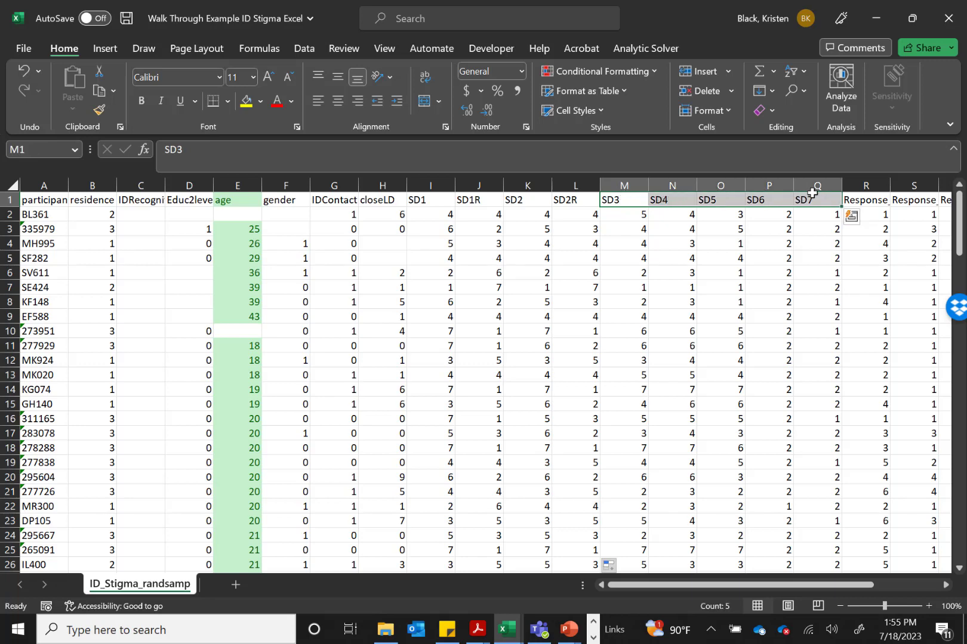
left_click(671, 199)
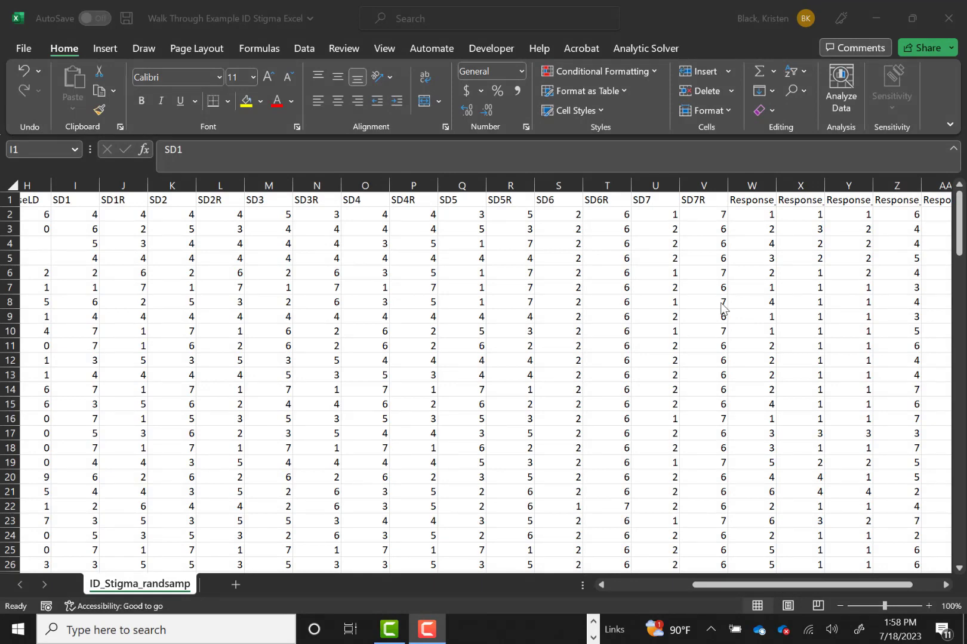
Check the header row to see that each item from SD1 to SD7 has its reverse-scored column beside it
left_click(87, 200)
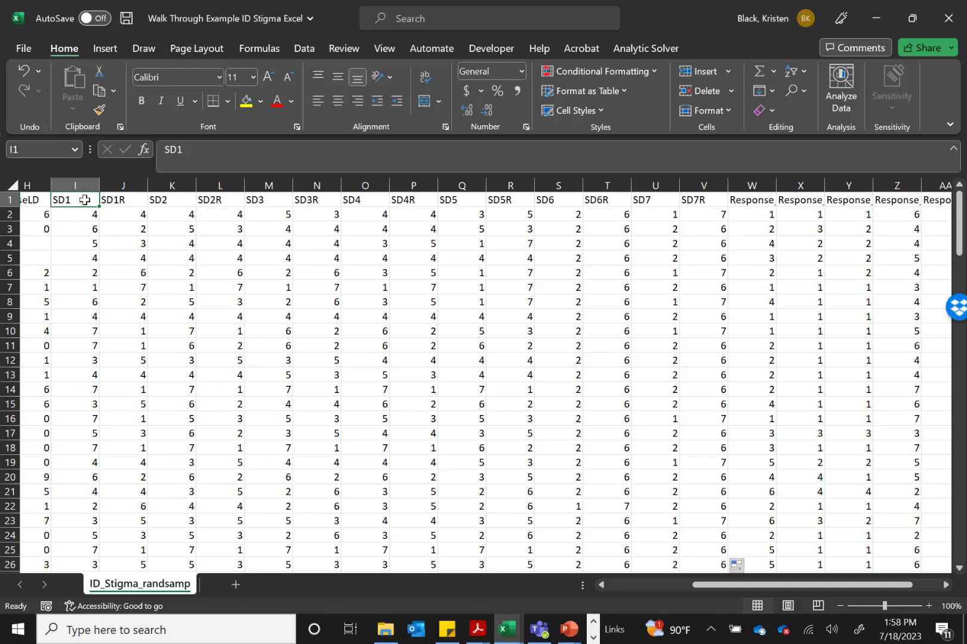
left_click_drag(85, 199, 322, 200)
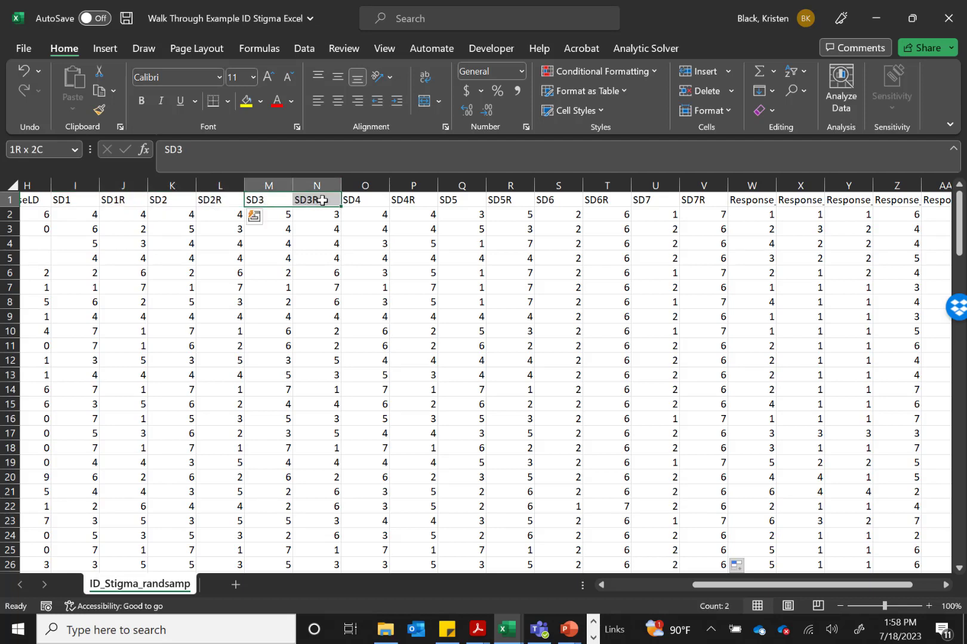
left_click(379, 199)
left_click(449, 200)
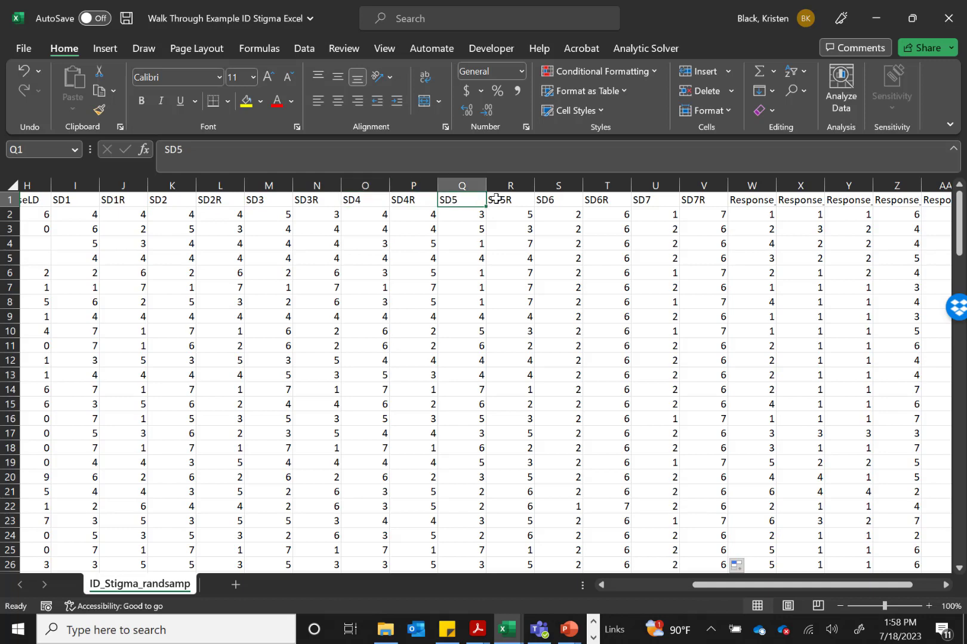
left_click(566, 199)
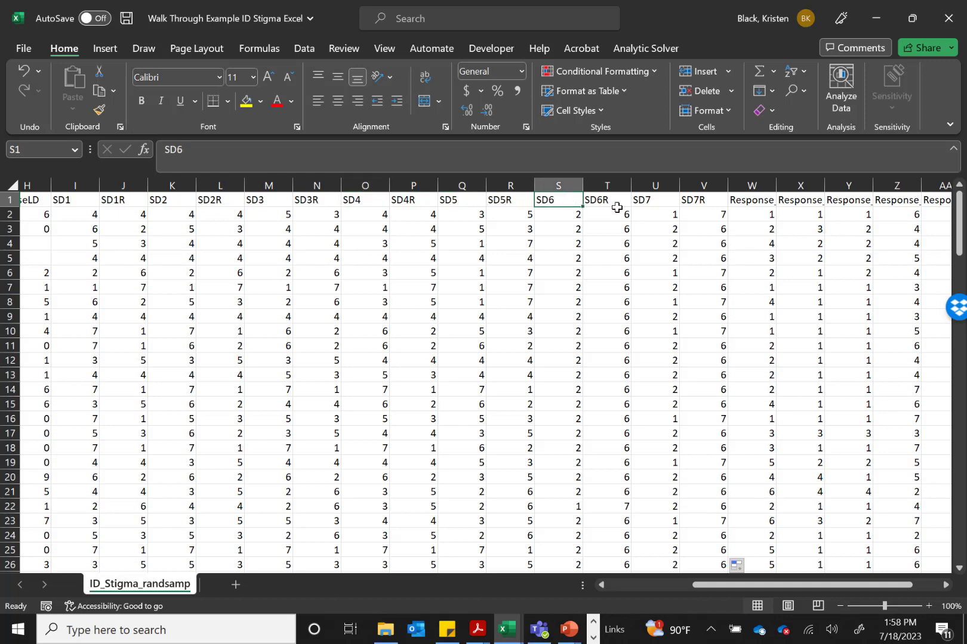
left_click(652, 200)
left_click(716, 199)
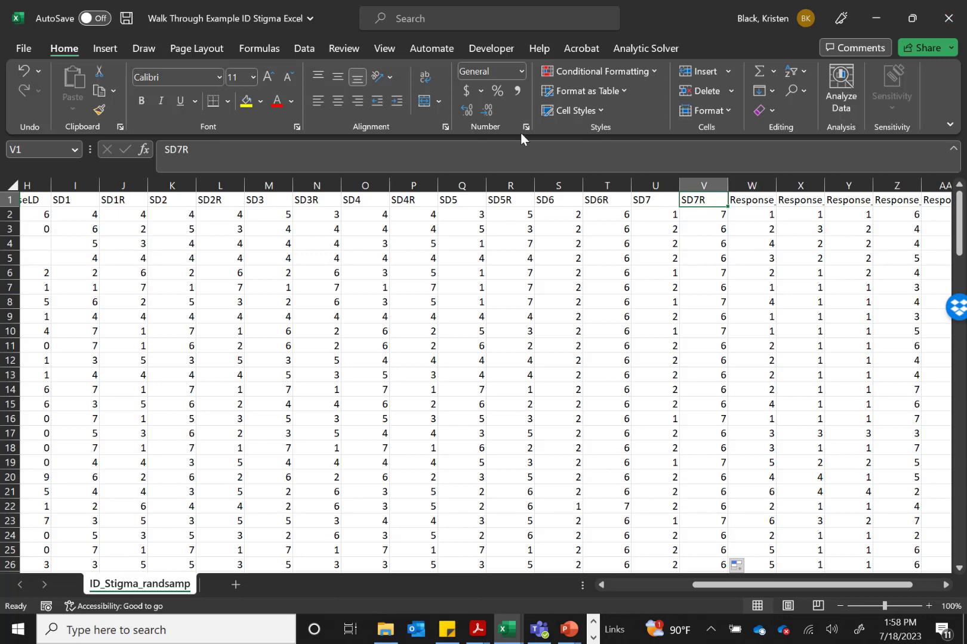
Insert a new column between residence and IDRecognition and title it res_2cat
scroll(210, 217, "left", 4)
scroll(210, 217, "left", 3)
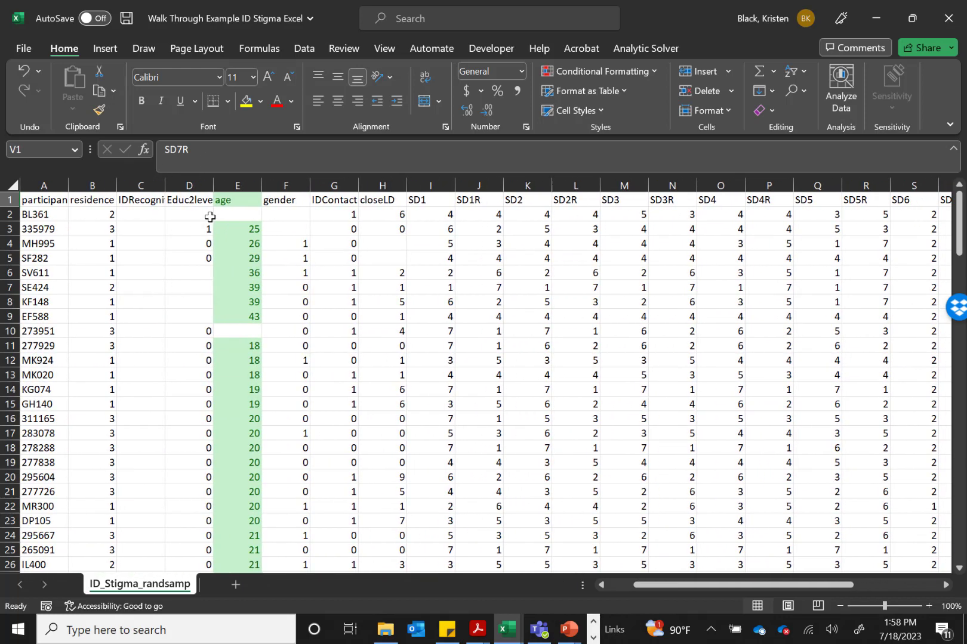
left_click(88, 202)
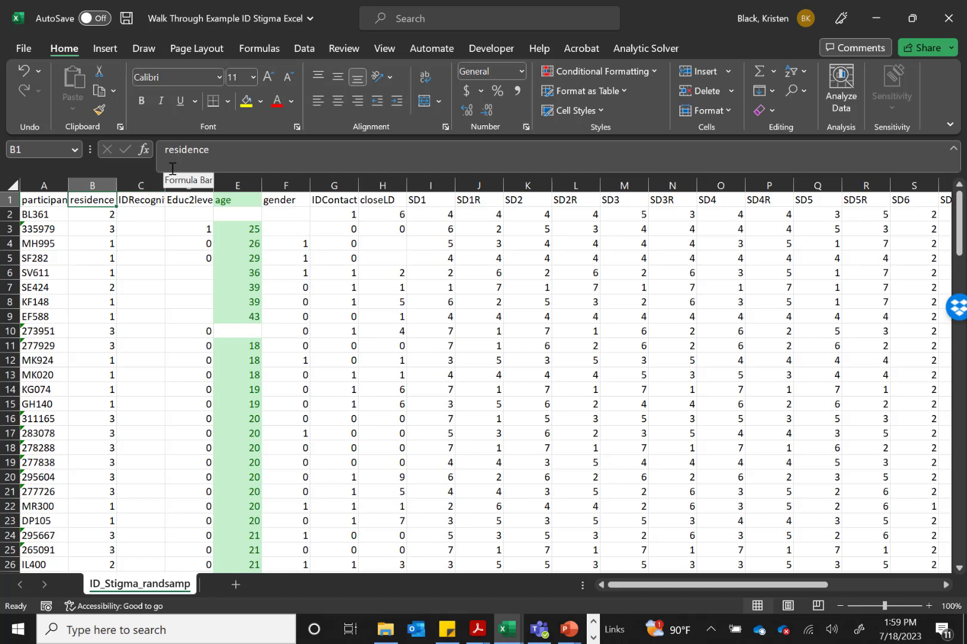
left_click(134, 185)
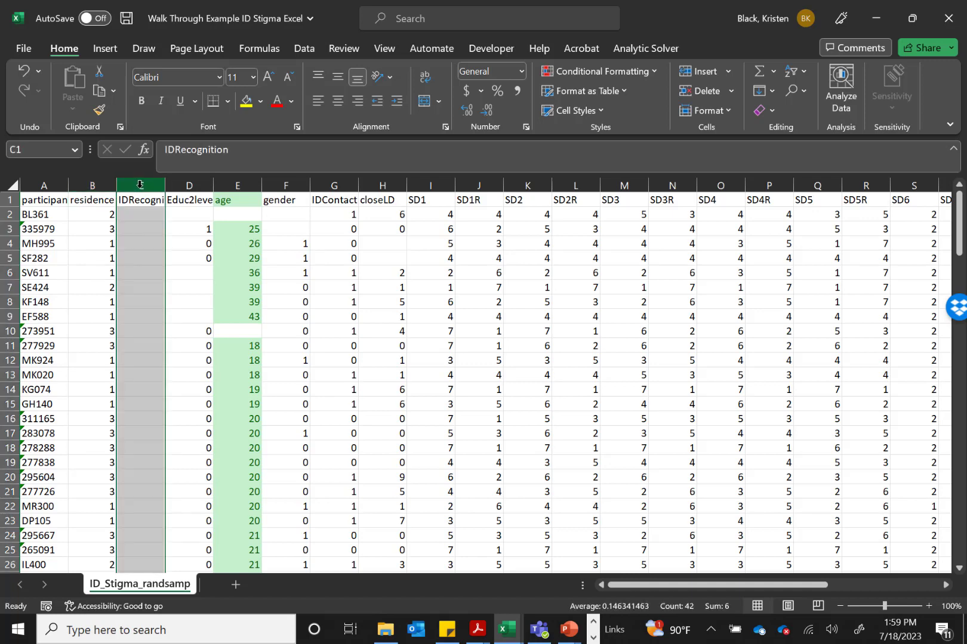
right_click(140, 184)
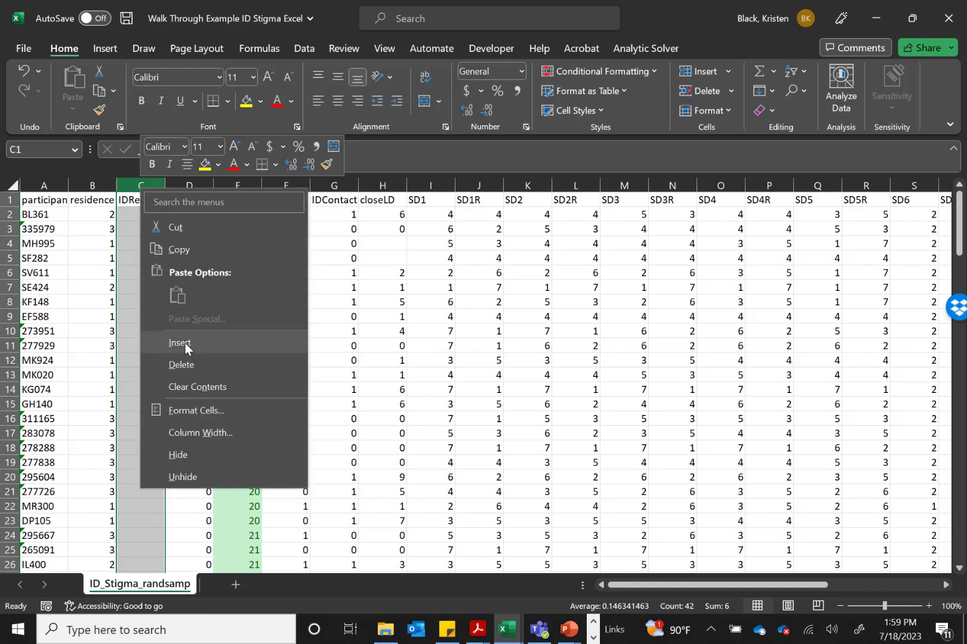
left_click(185, 344)
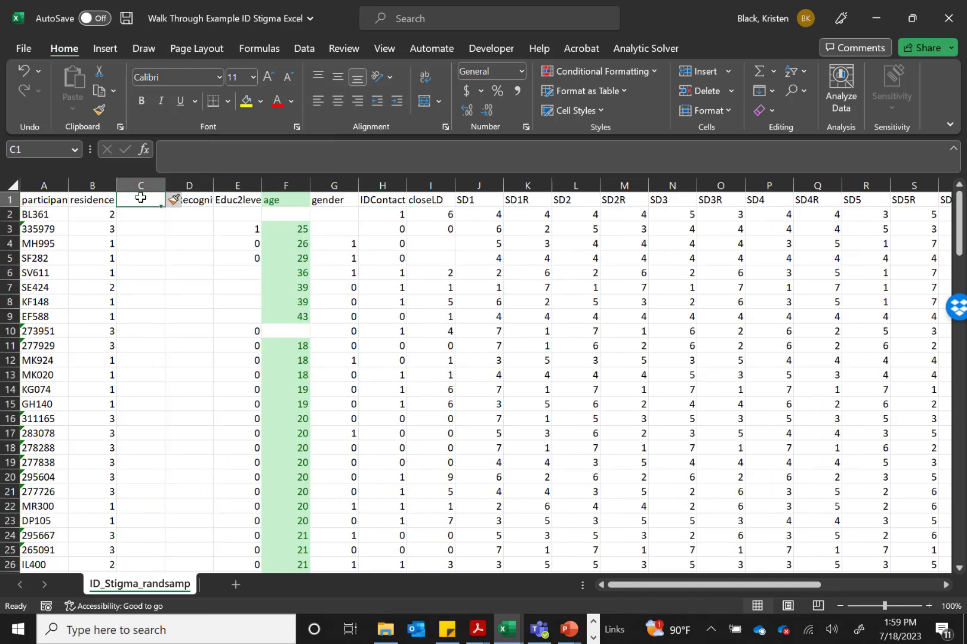
type("res_2cat")
key("Return")
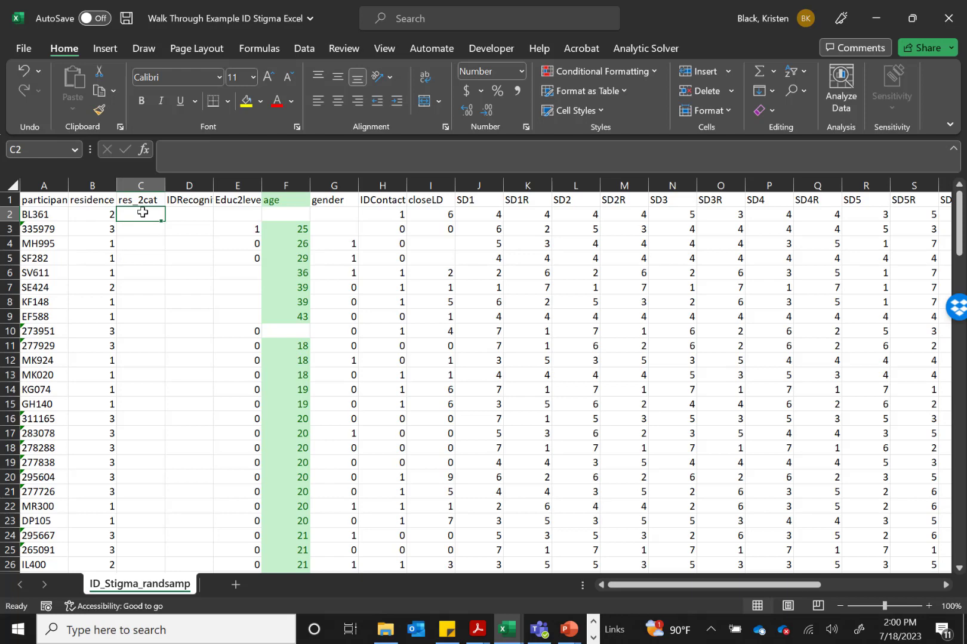
Recode the first participant's residence into two categories by entering =IF(B2=3,1,2) in cell C2
type("=")
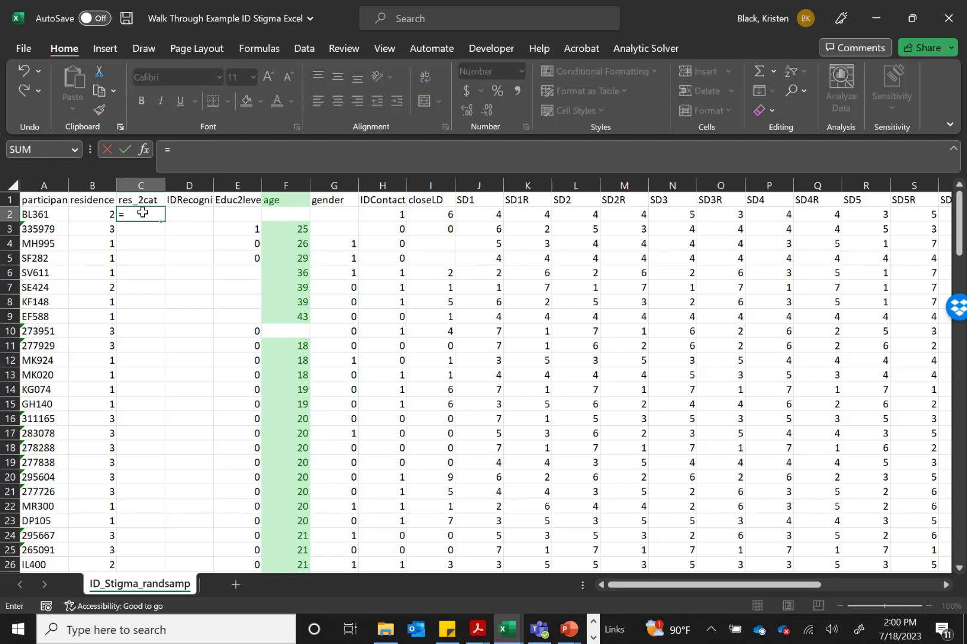
type("IF")
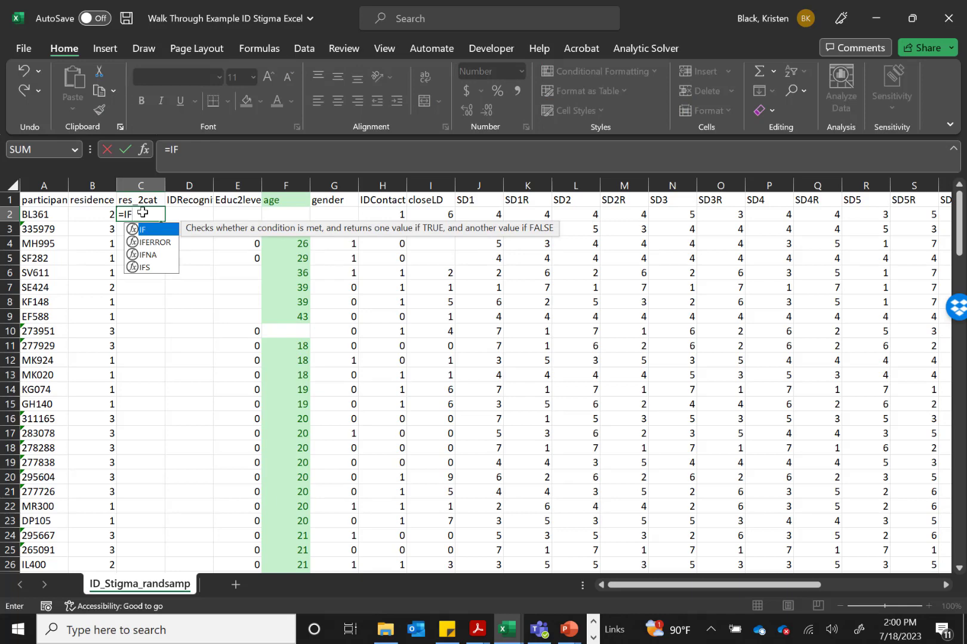
type("(")
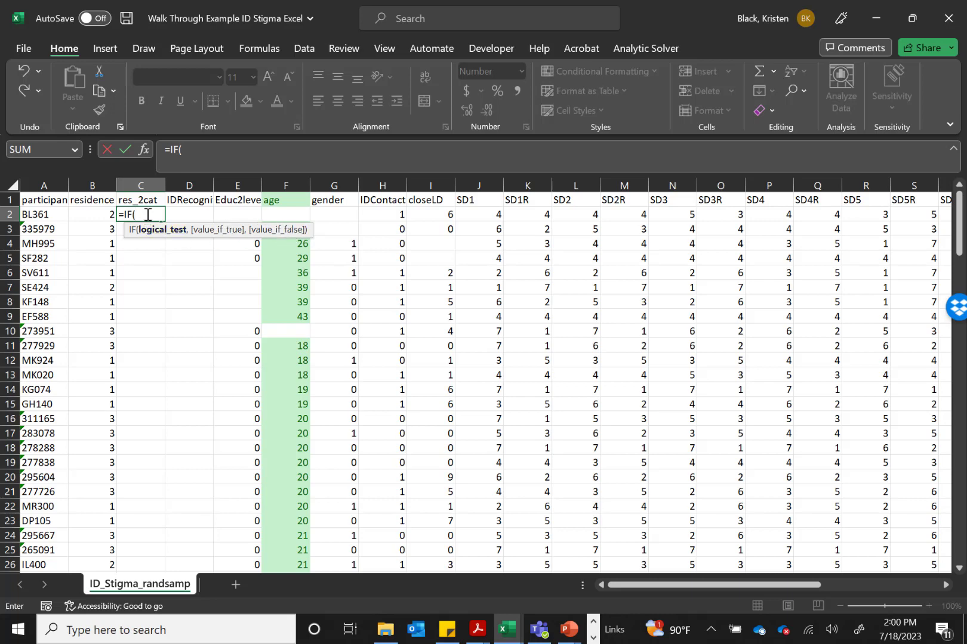
left_click(101, 216)
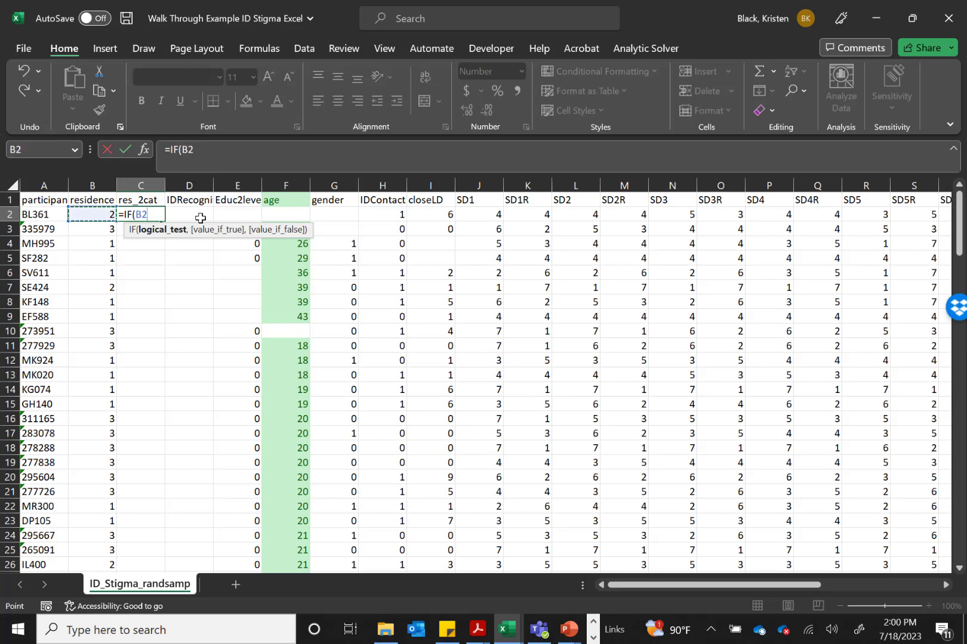
type("=3")
type(",")
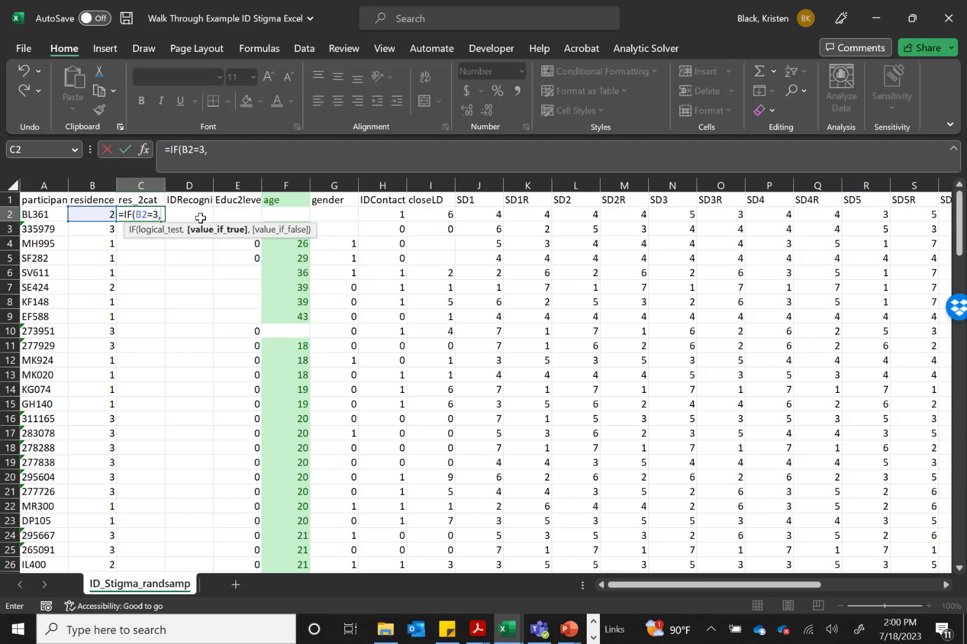
type("1,")
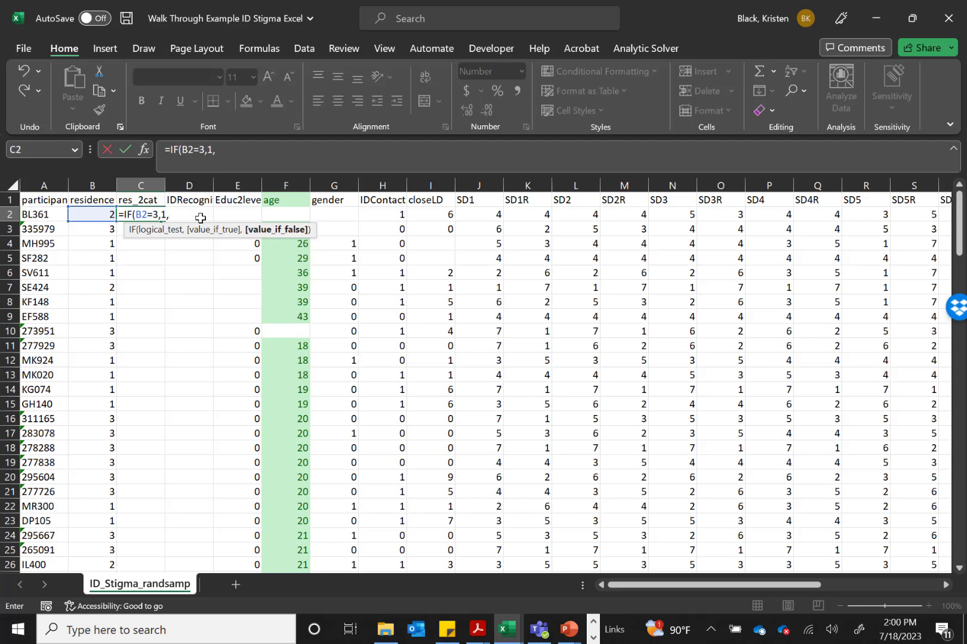
type("2)")
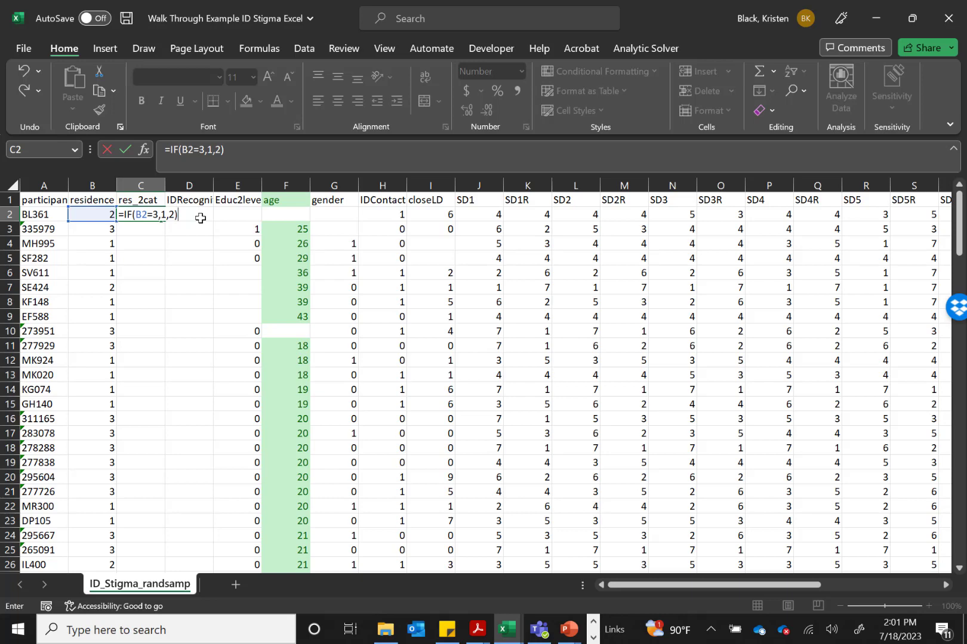
key("Return")
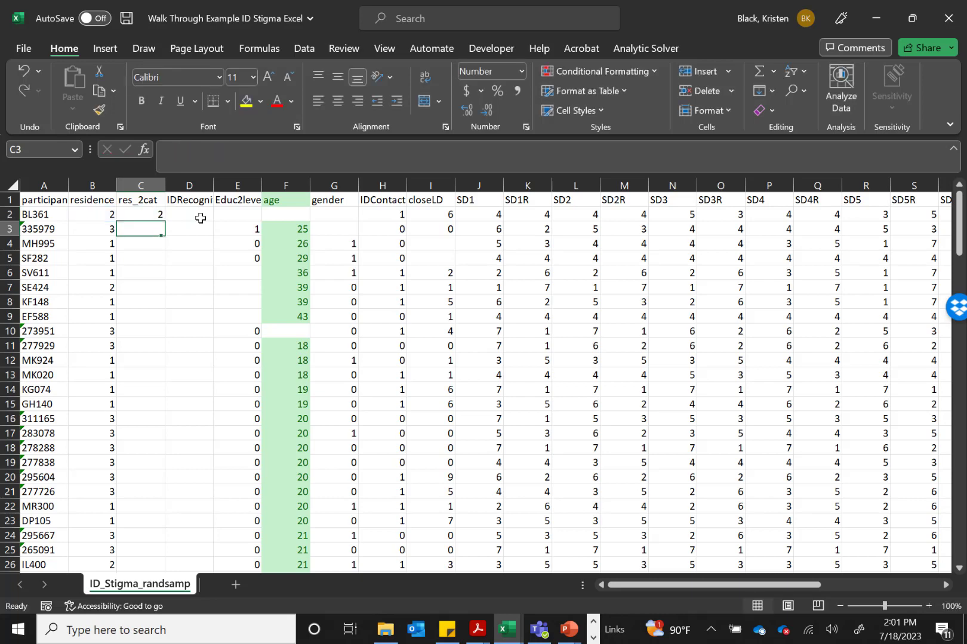
Fill the recoding formula from C2 down the res_2cat column to row 119
key("Up")
key("Left")
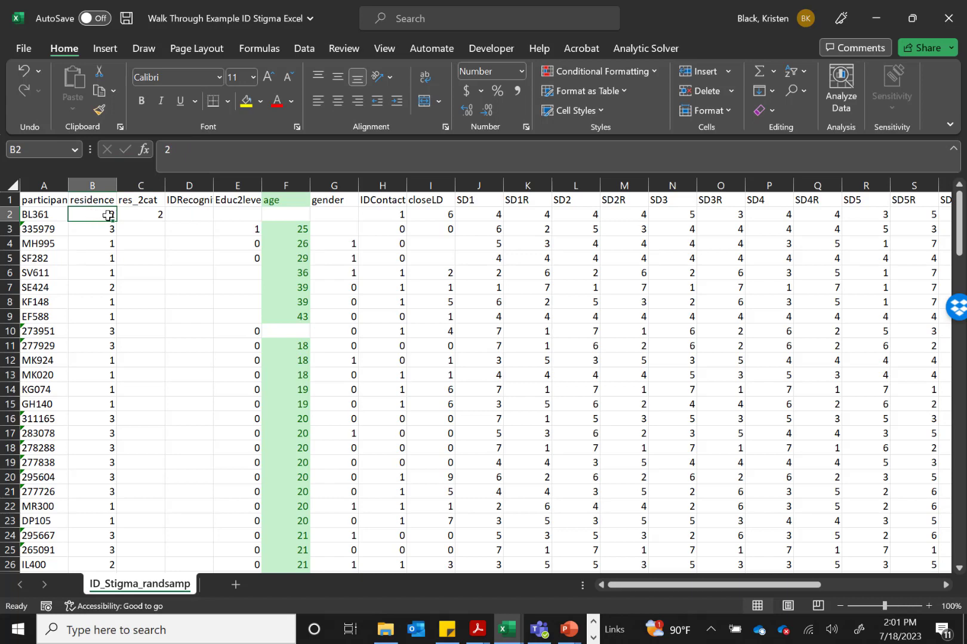
left_click(158, 217)
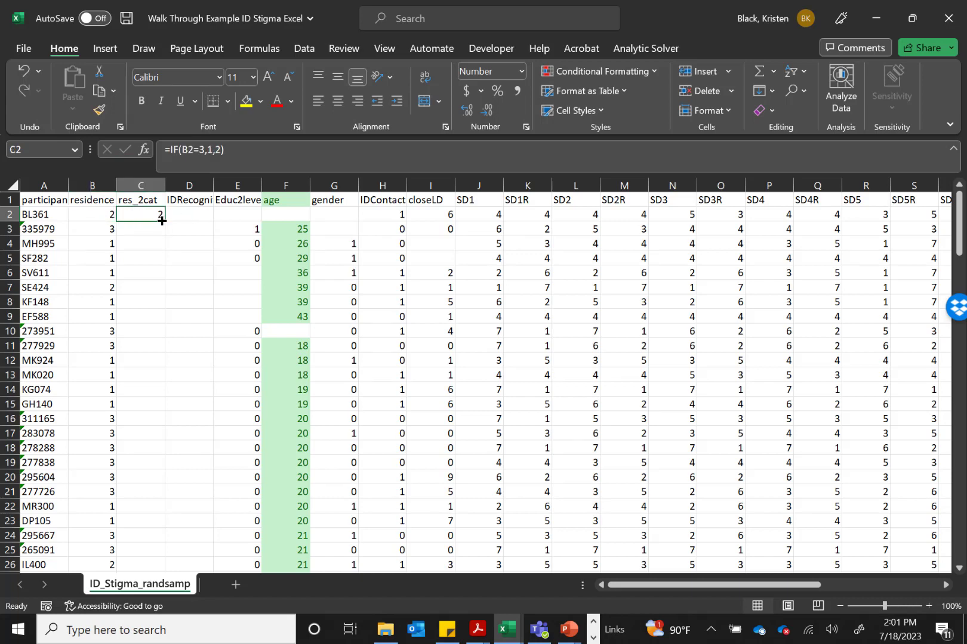
left_click_drag(163, 221, 142, 528)
scroll(157, 380, "up", 16)
scroll(157, 380, "up", 16)
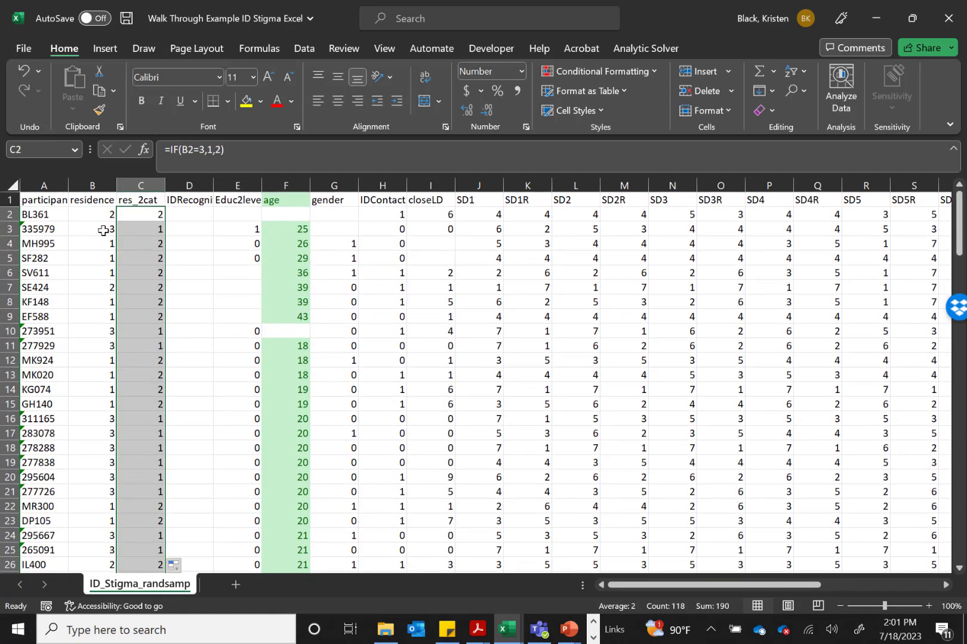
Compare the residence values with their res_2cat codes in rows 3 to 8 to verify the recoding
left_click(103, 230)
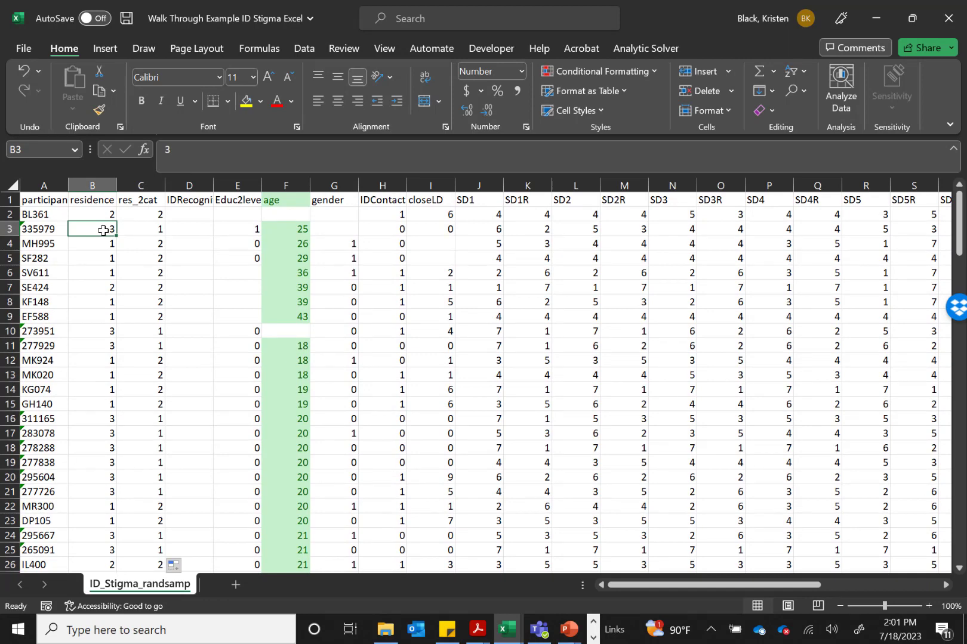
left_click(152, 229)
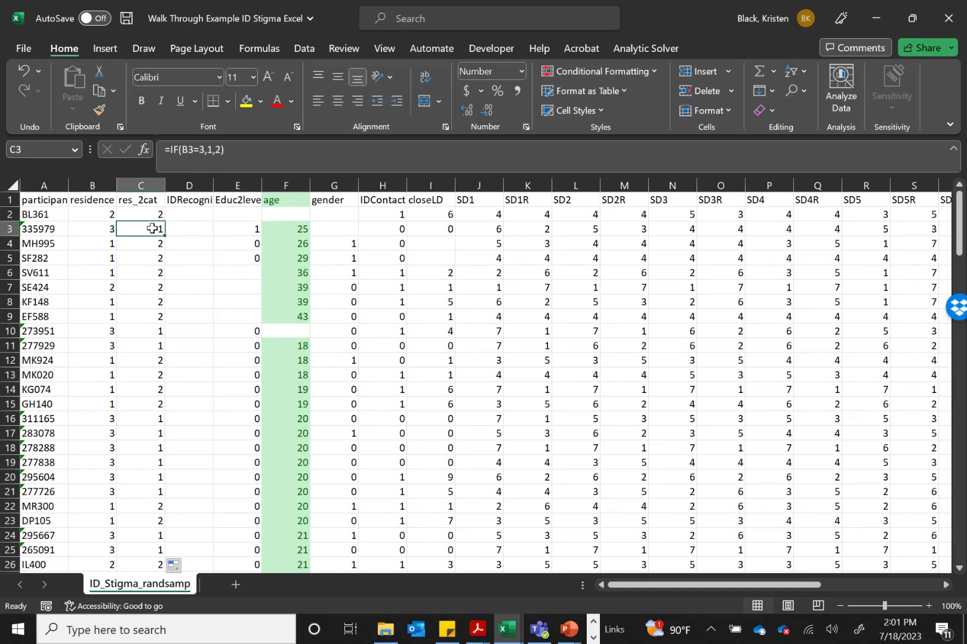
left_click_drag(109, 244, 107, 290)
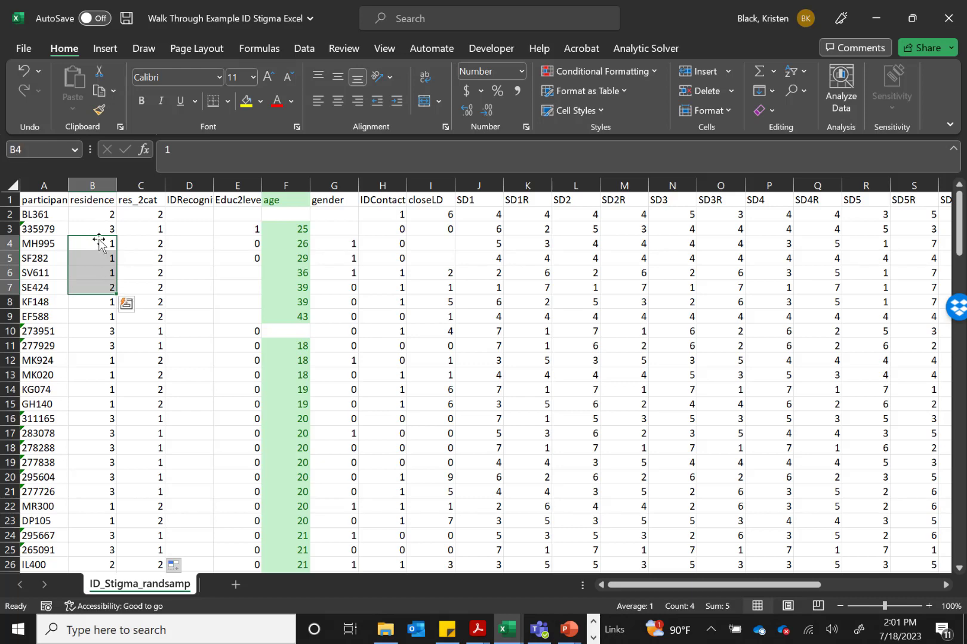
left_click_drag(151, 244, 146, 303)
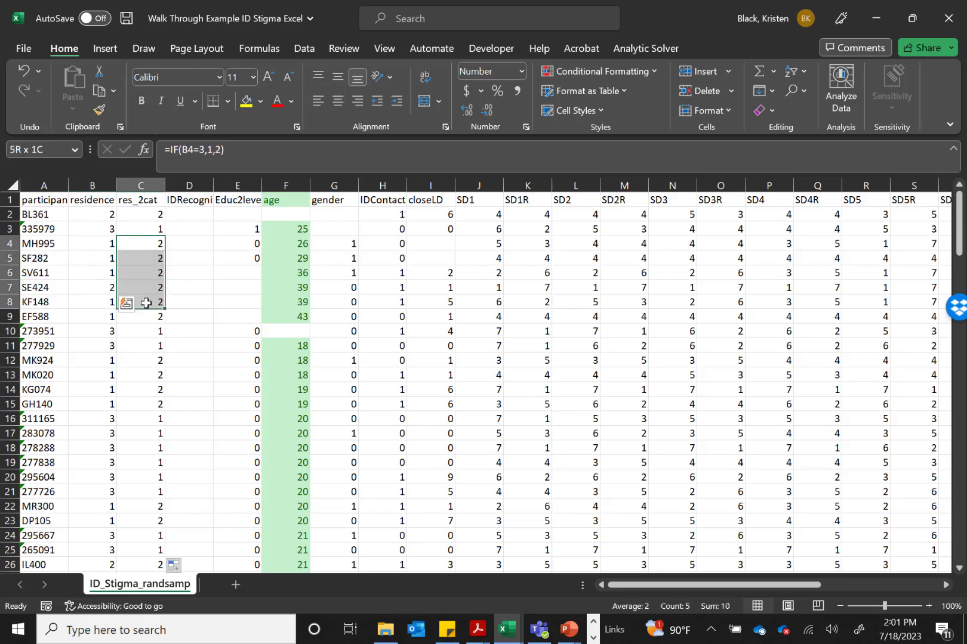
left_click(156, 200)
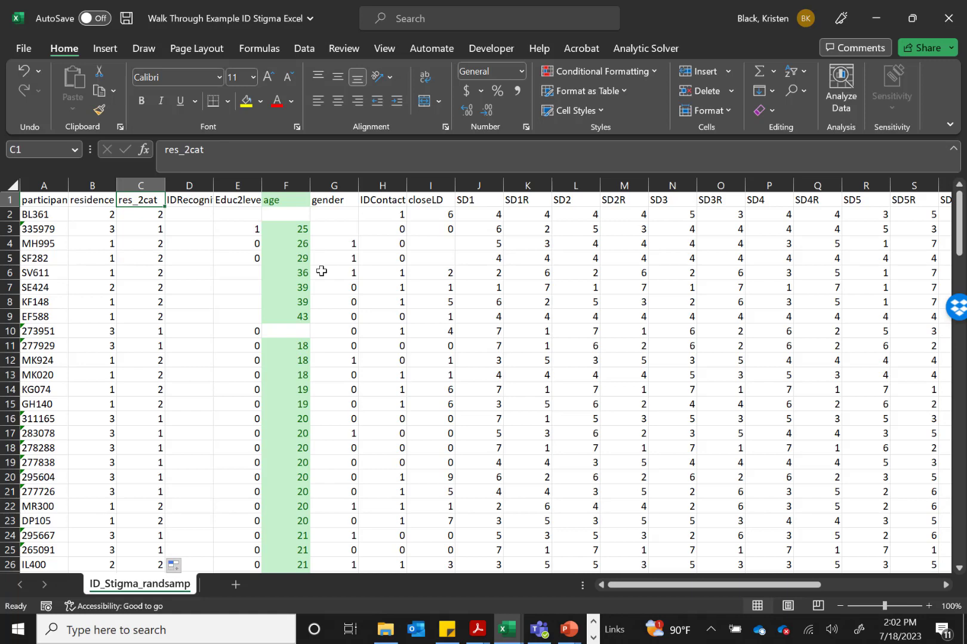
Look across the SD item columns from SD1 to SD7R to locate where the scale ends
left_click(488, 203)
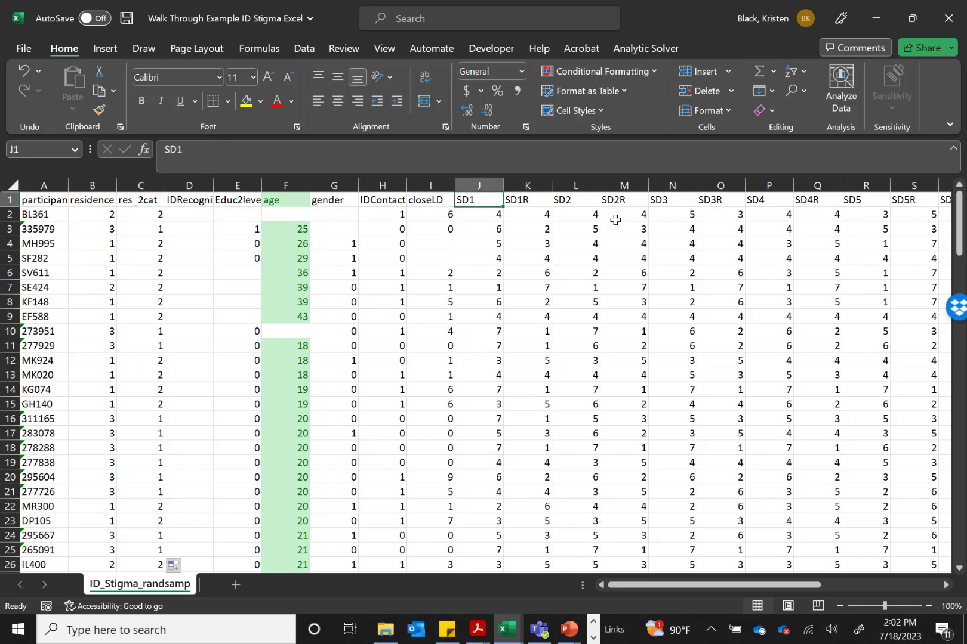
scroll(614, 220, "right", 5)
scroll(614, 220, "right", 3)
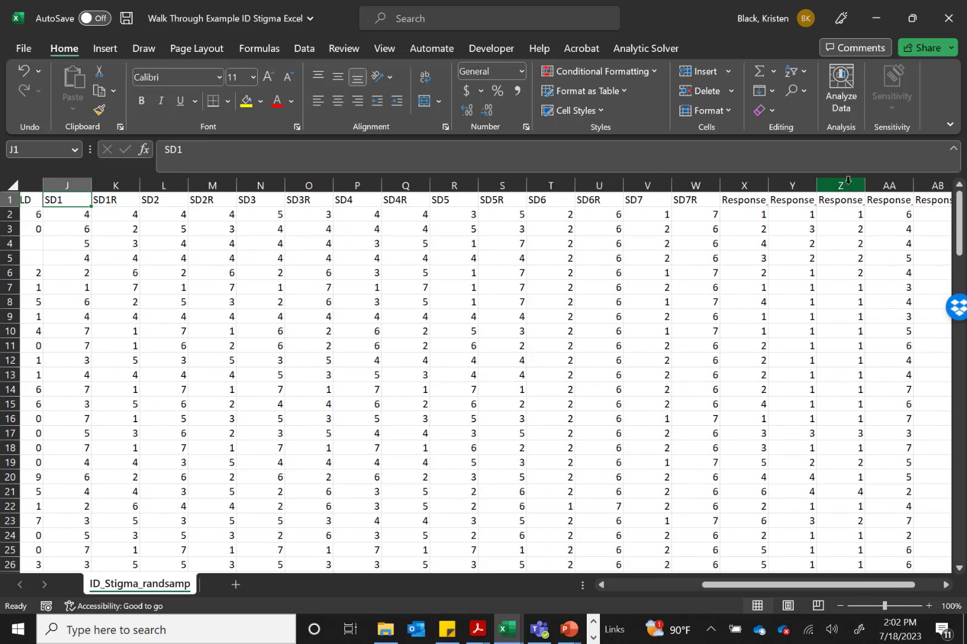
left_click(743, 185)
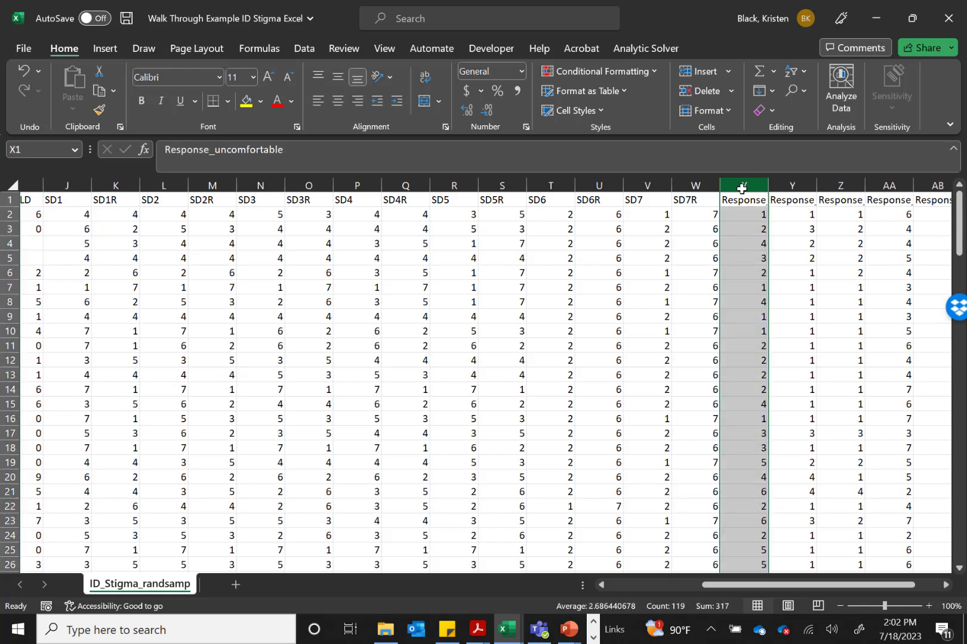
right_click(743, 185)
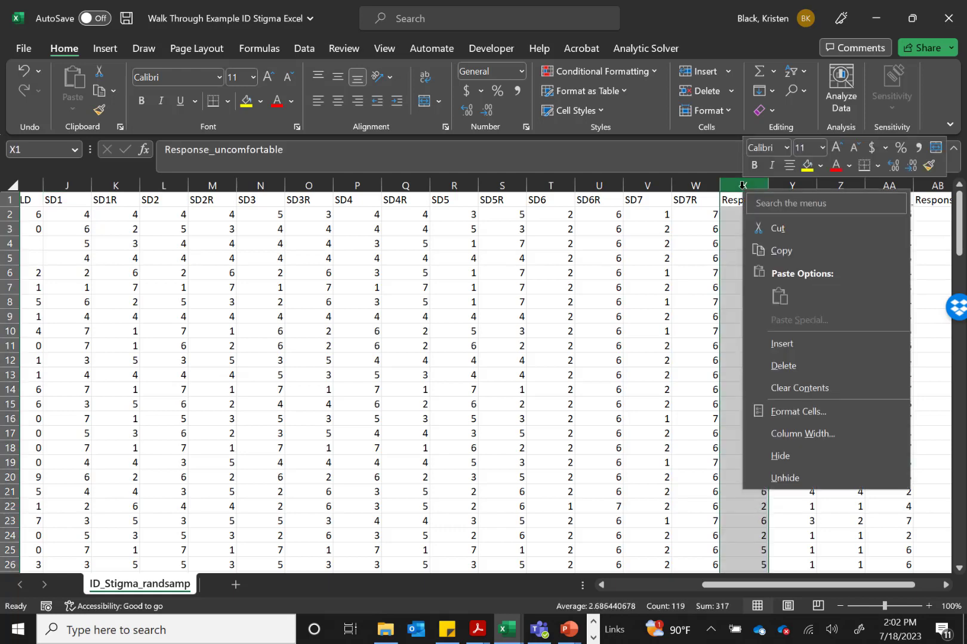
left_click(784, 366)
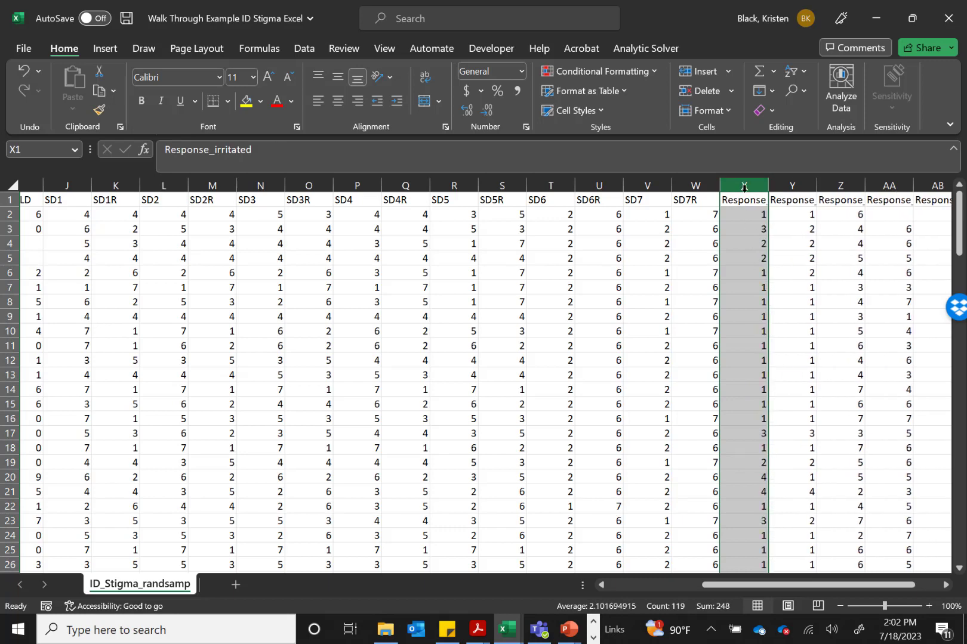
key("ctrl+z")
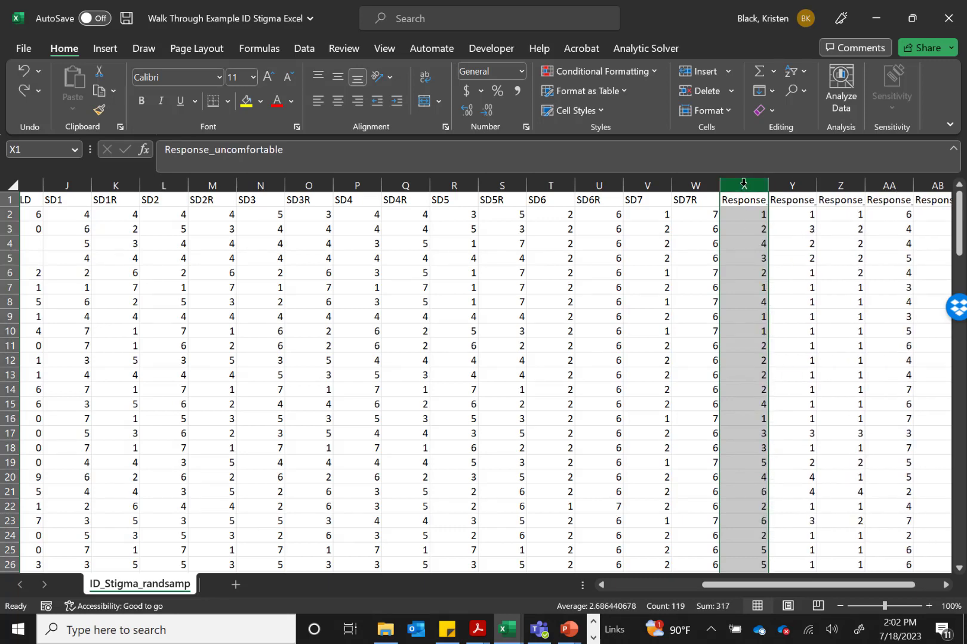
Insert a new column between SD7R and Response_uncomfortable and title it SD_avg
right_click(743, 184)
left_click(789, 345)
left_click(738, 205)
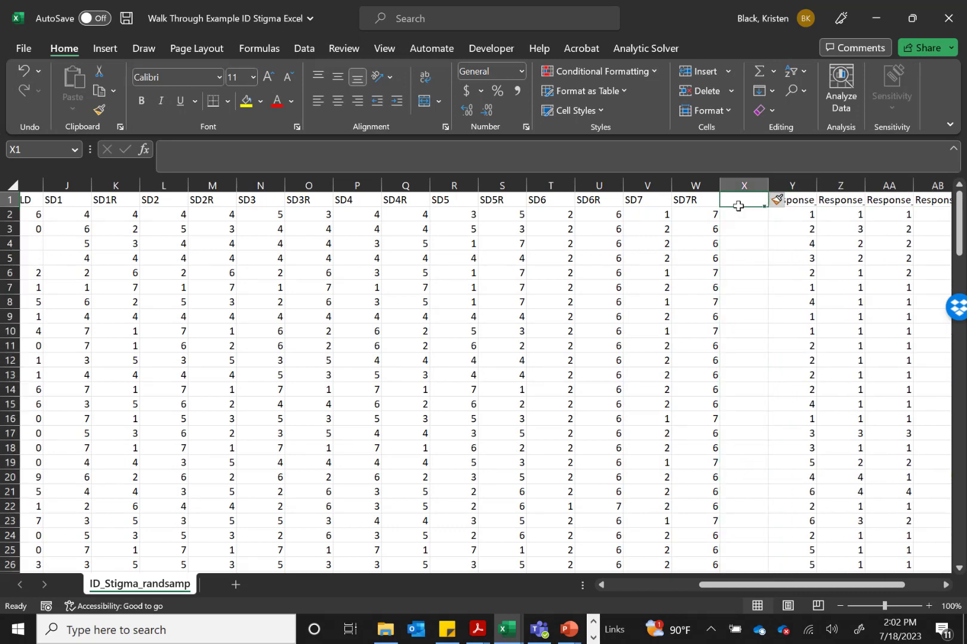
type("SD")
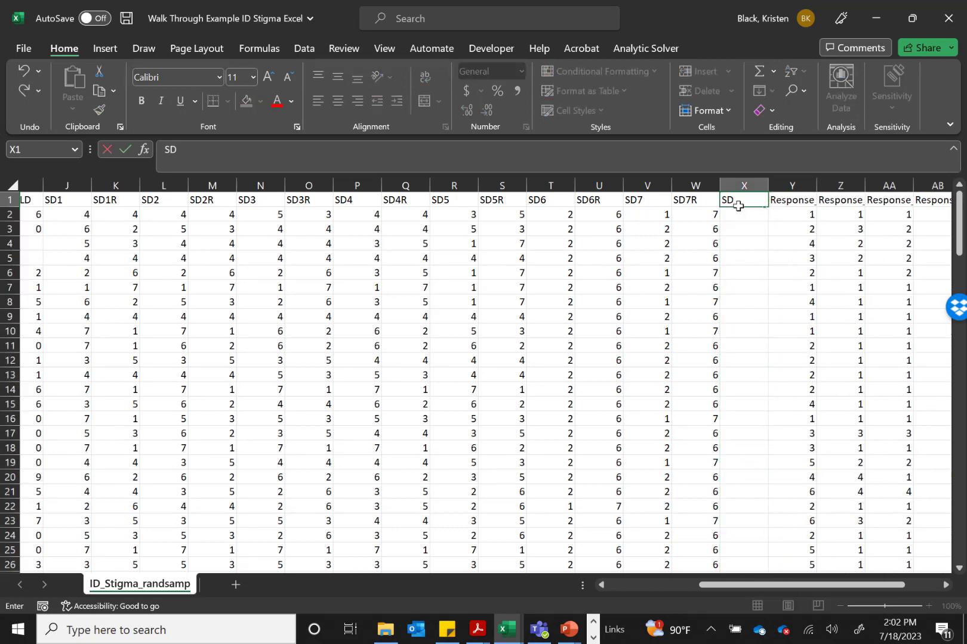
type("_avg")
key("Return")
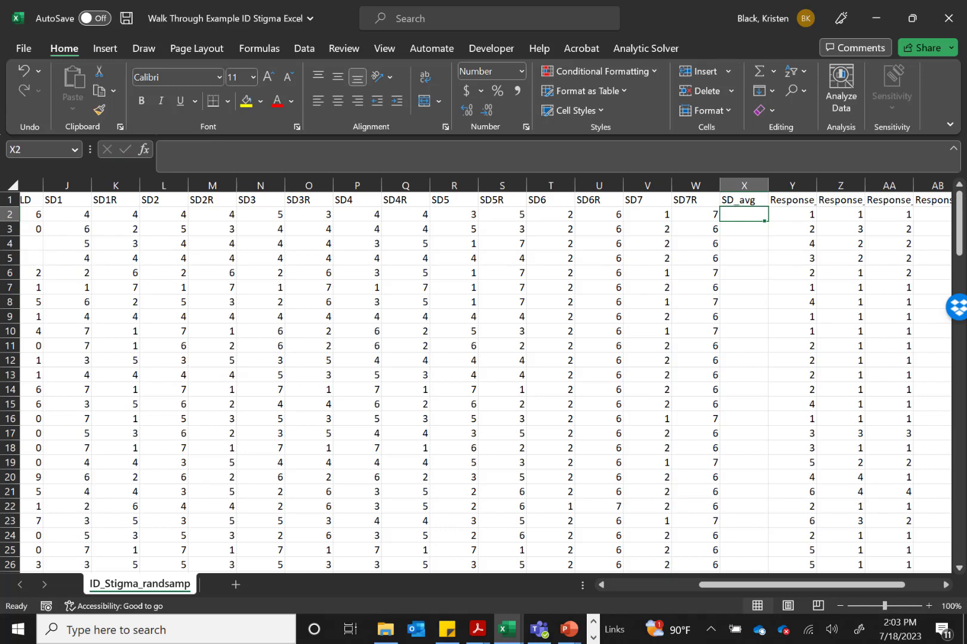
Average the first participant's reverse-scored SD items by entering =AVERAGE(K2,M2,O2,Q2,S2,U2,W2) in cell X2
type("=")
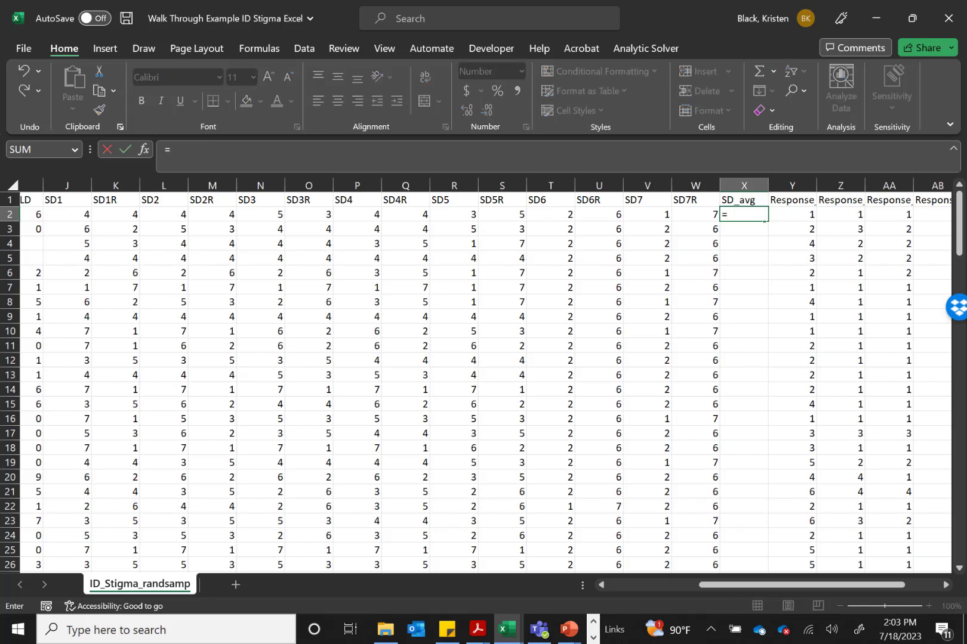
type("average(")
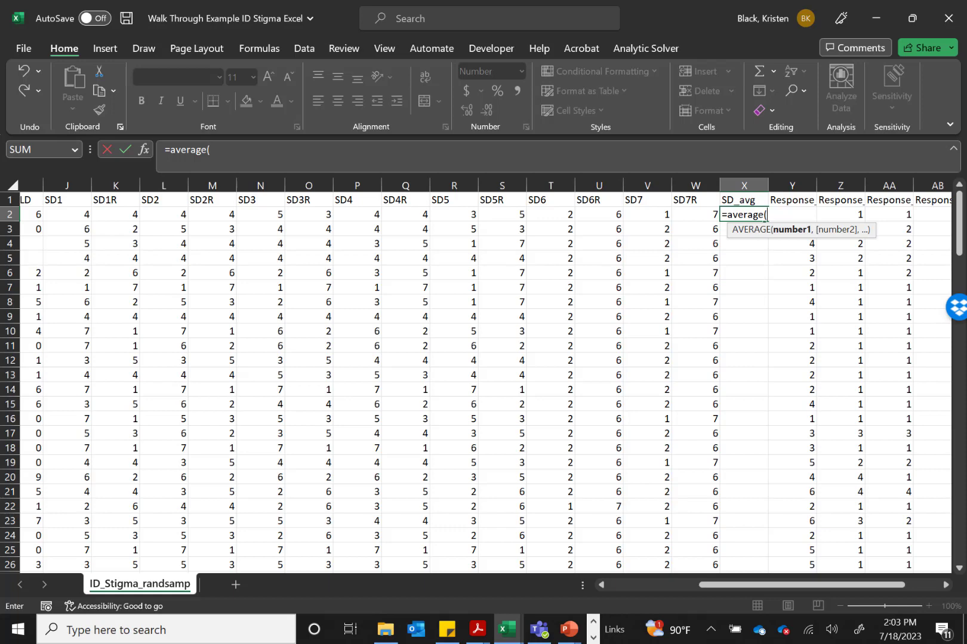
left_click(108, 215)
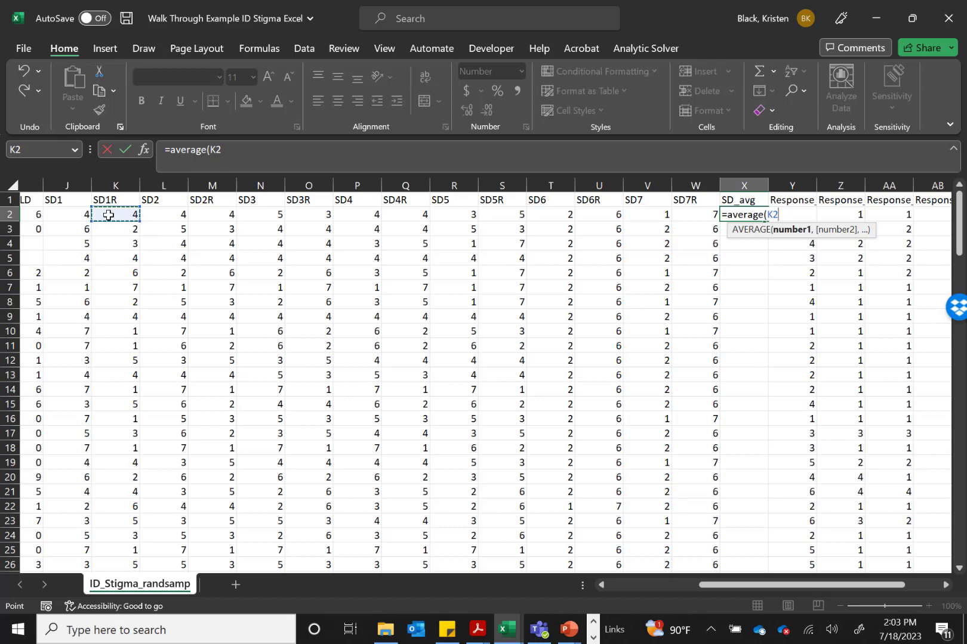
type(",")
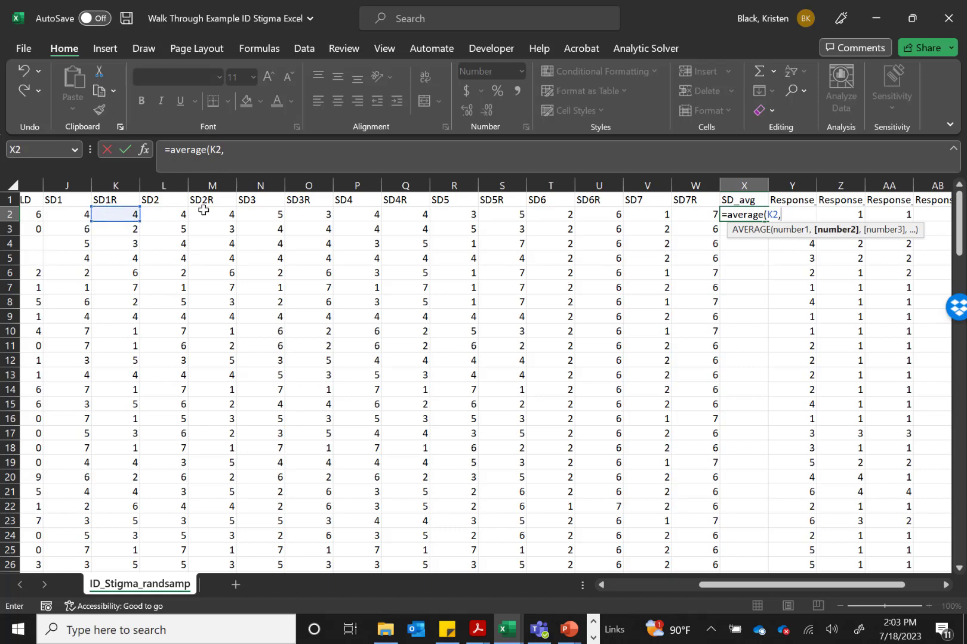
left_click(225, 216)
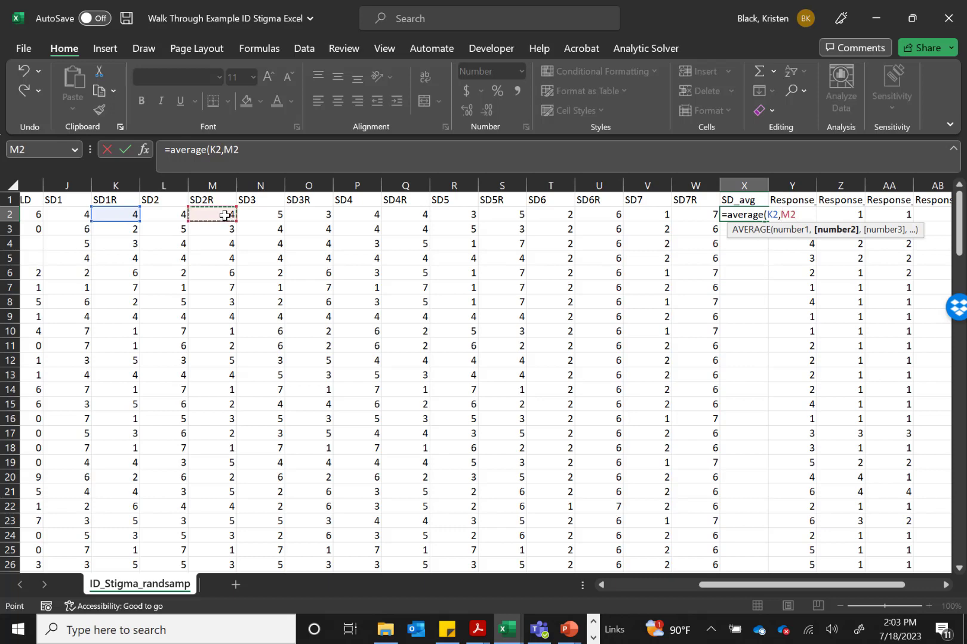
type(",")
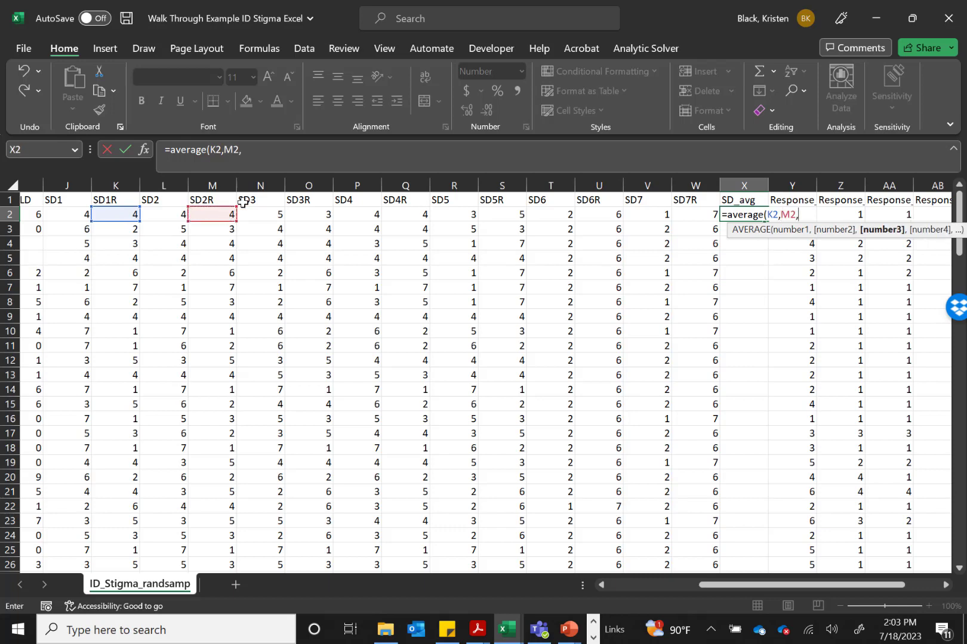
left_click(320, 215)
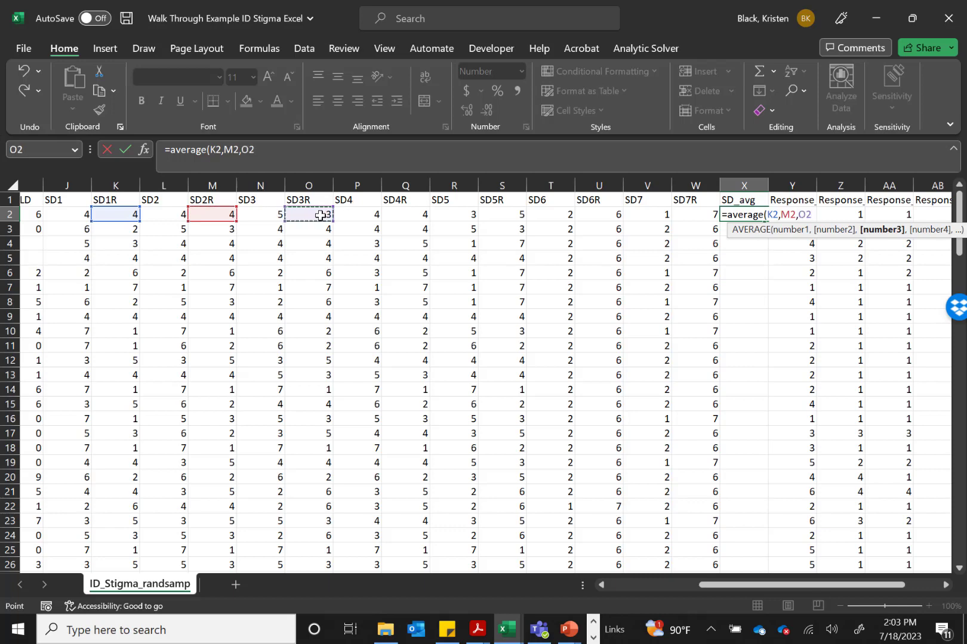
type(",")
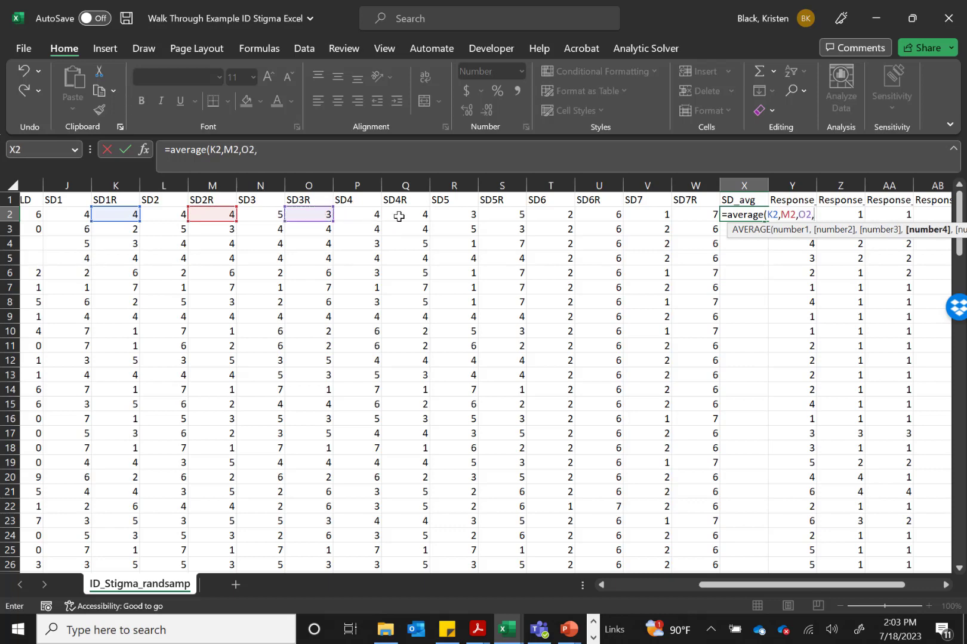
type(",")
key("BackSpace")
left_click(398, 216)
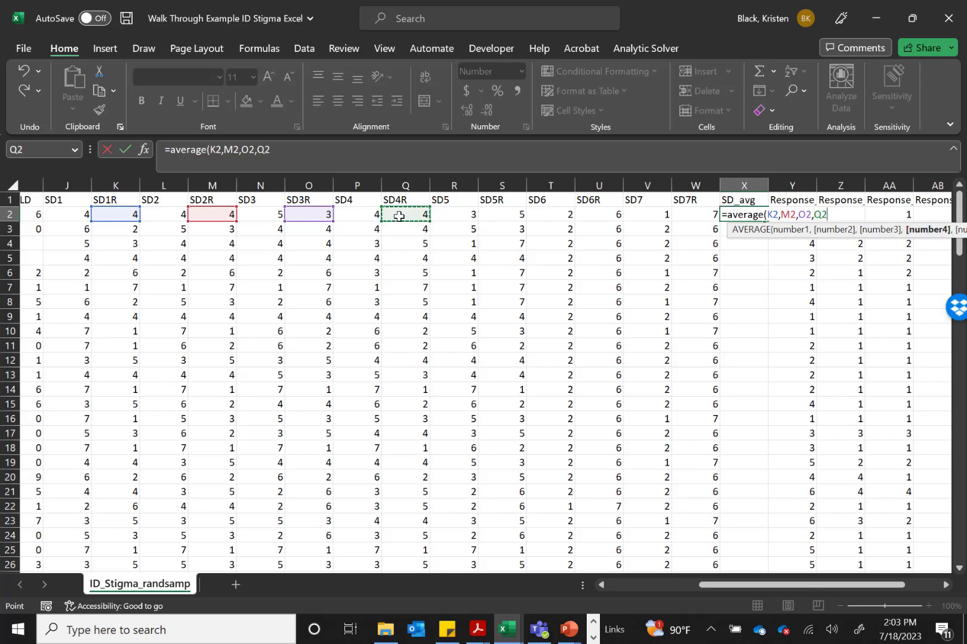
type(",")
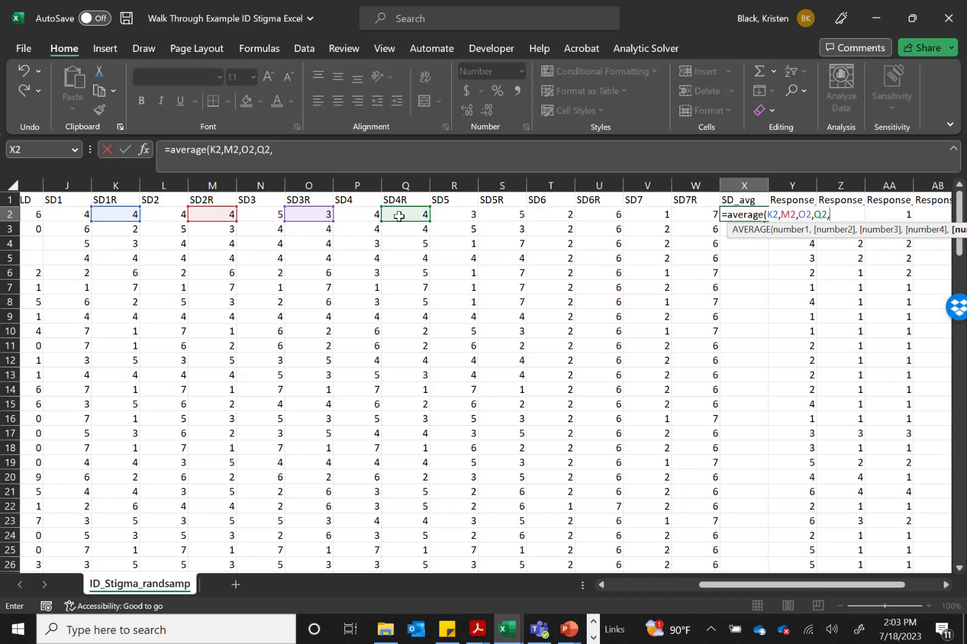
type(",")
key("BackSpace")
left_click(510, 218)
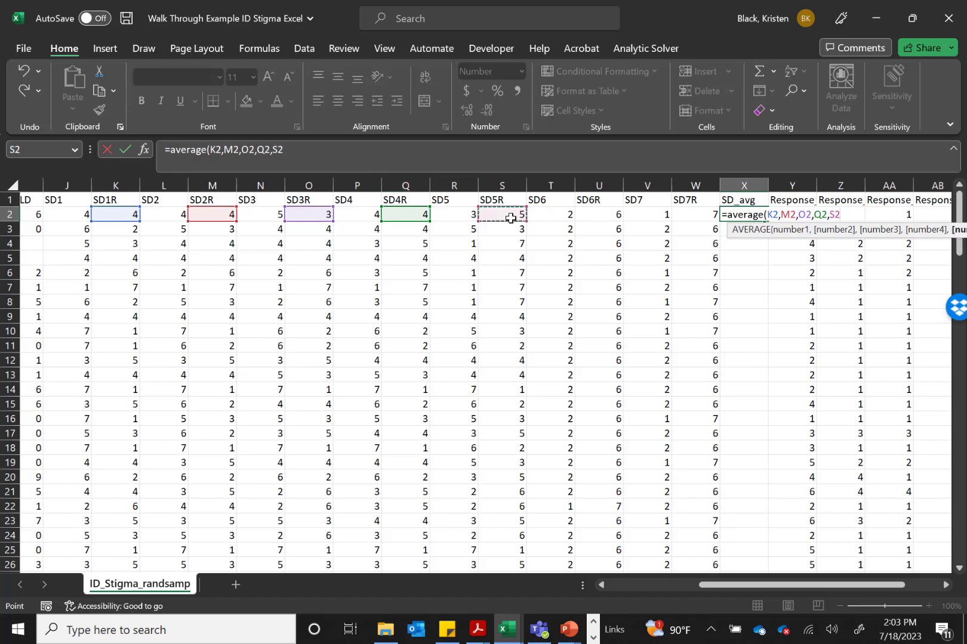
type(",")
left_click(606, 218)
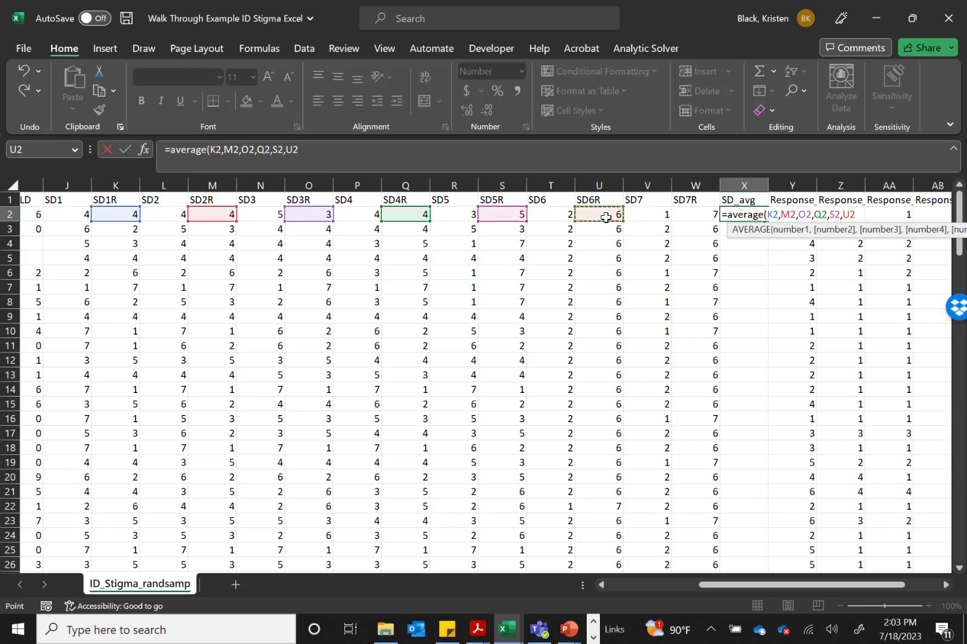
type(",")
left_click(699, 213)
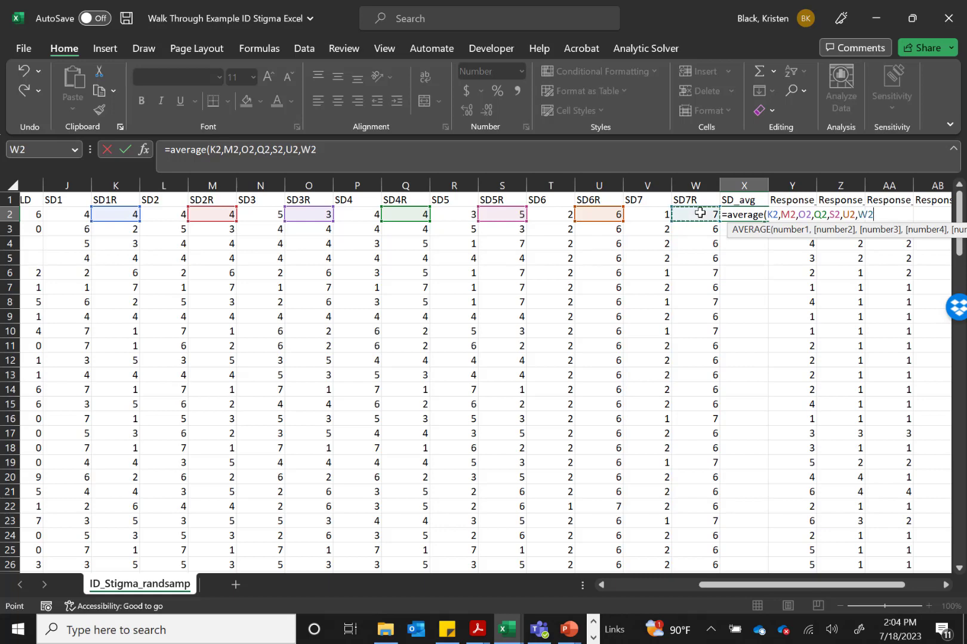
type(")")
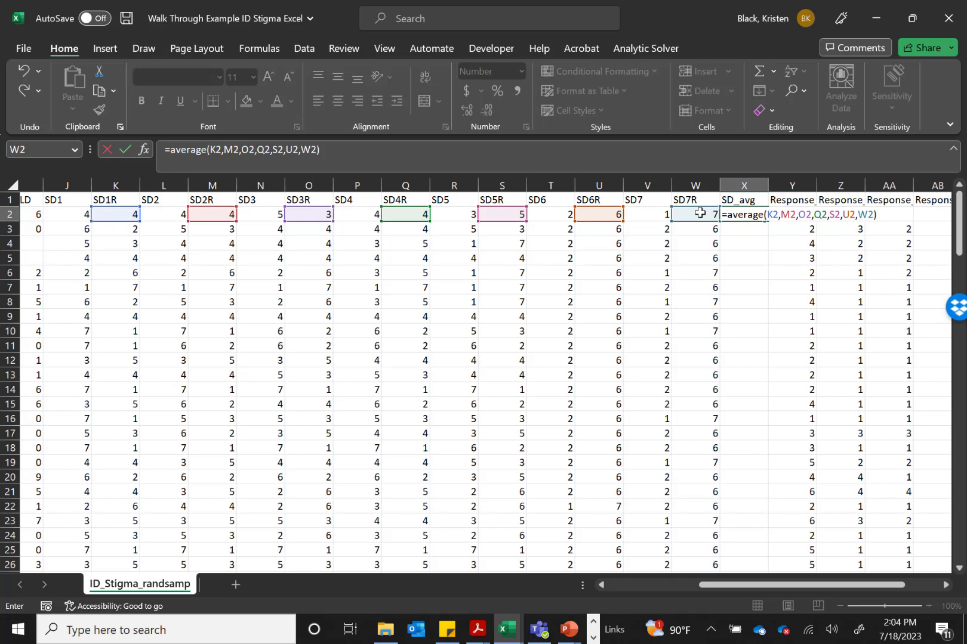
key("Return")
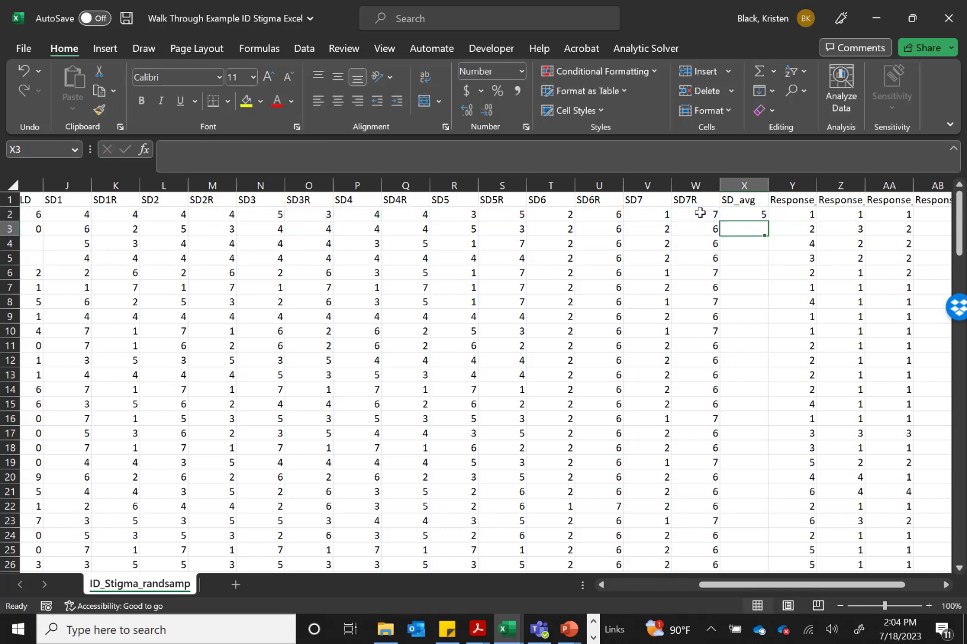
Fill the averaging formula from X2 down the SD_avg column to row 119
key("Up")
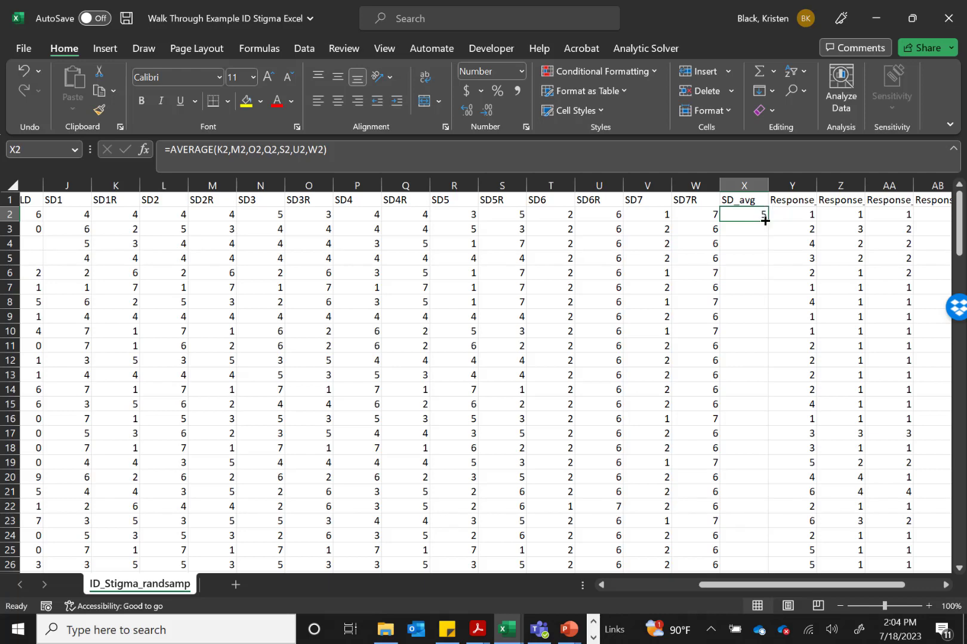
left_click_drag(766, 222, 744, 522)
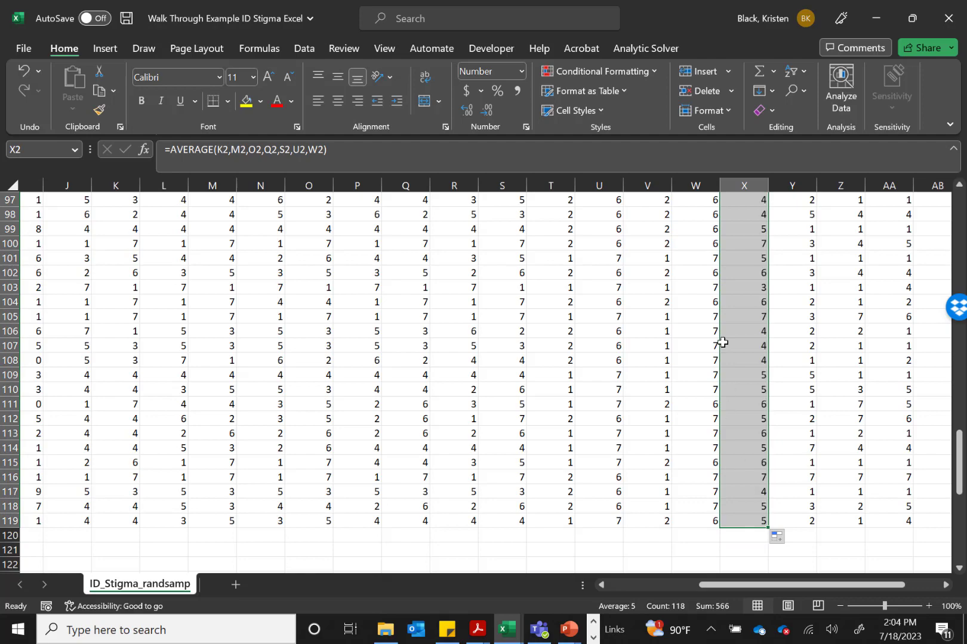
Check the SD_avg formulas in cells X3 and X4 to verify that each references its own row's reverse-scored items
scroll(721, 272, "up", 8)
scroll(723, 271, "up", 10)
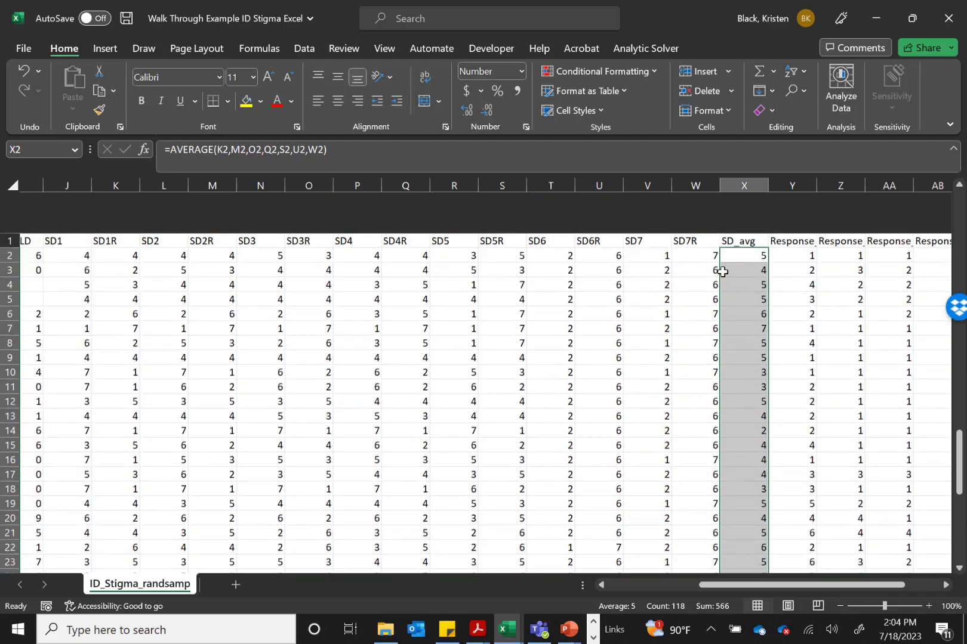
left_click_drag(751, 230, 750, 243)
left_click(750, 229)
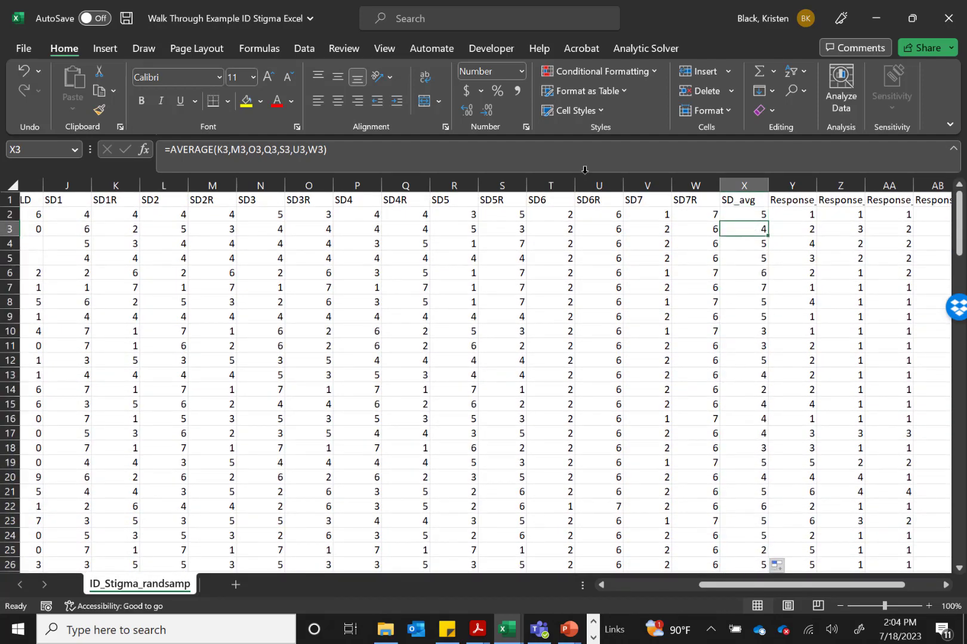
left_click(361, 146)
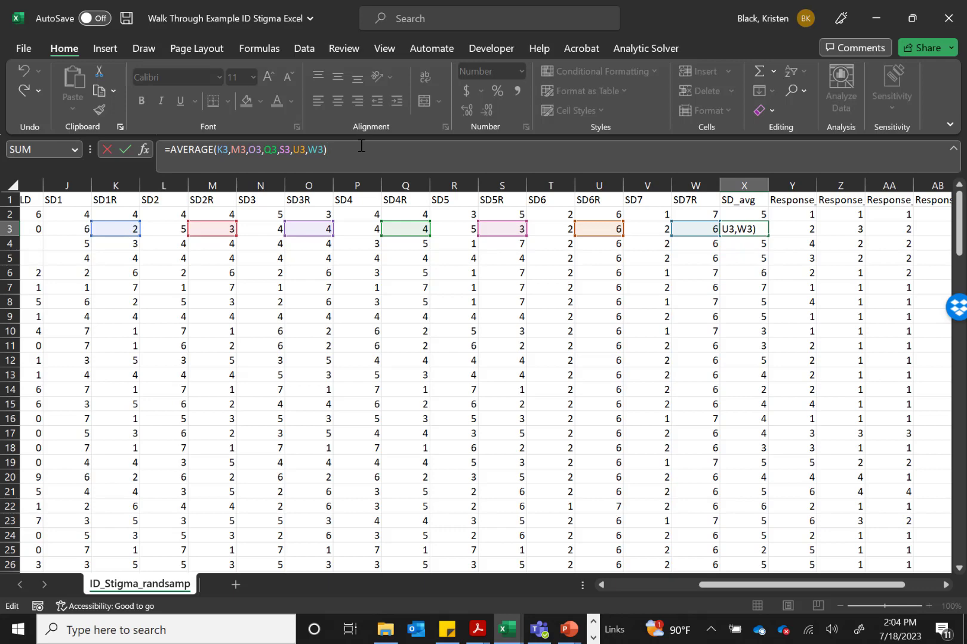
key("Return")
left_click(361, 146)
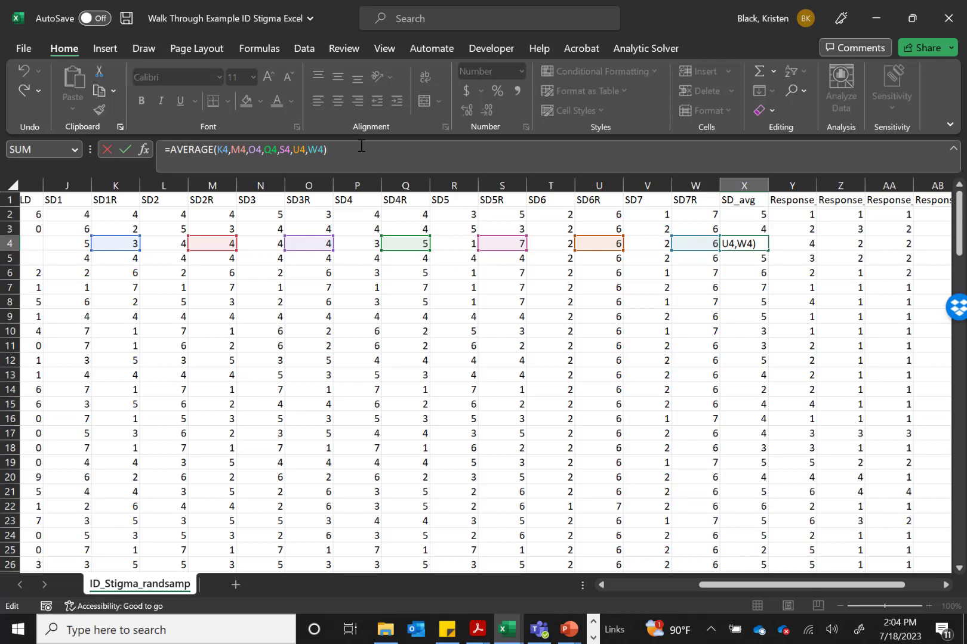
Close the formula check in X4 and return to the first participant's SD_avg formula in X2
key("Return")
key("Up")
key("Up")
key("Up")
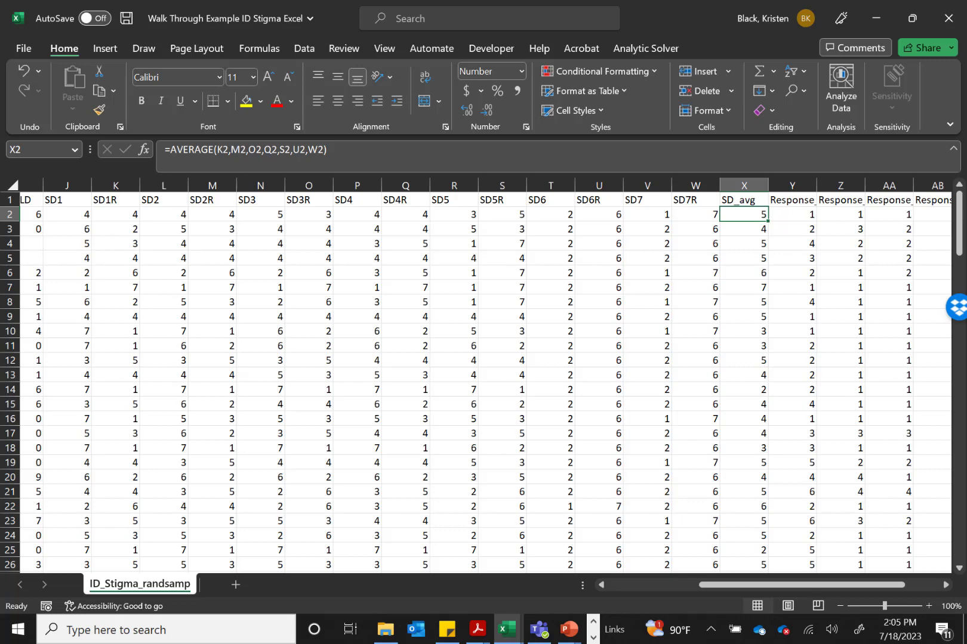
Examine the full header names of the six response columns, Y1 through AD1, to tell the negative items from the compassionate ones
scroll(730, 260, "right", 3)
scroll(730, 260, "right", 3)
left_click(742, 200)
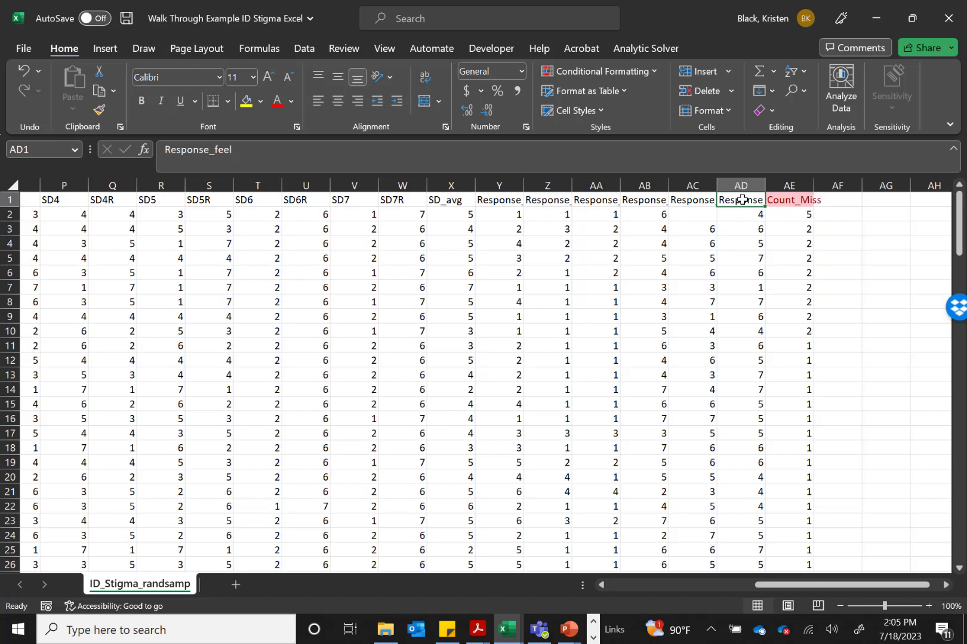
left_click(501, 199)
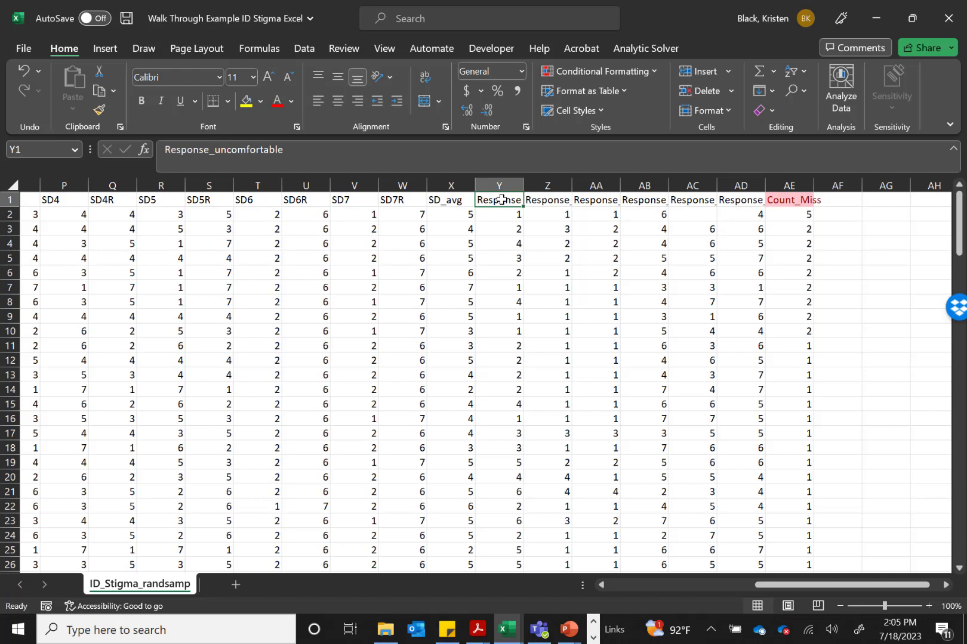
key("Right")
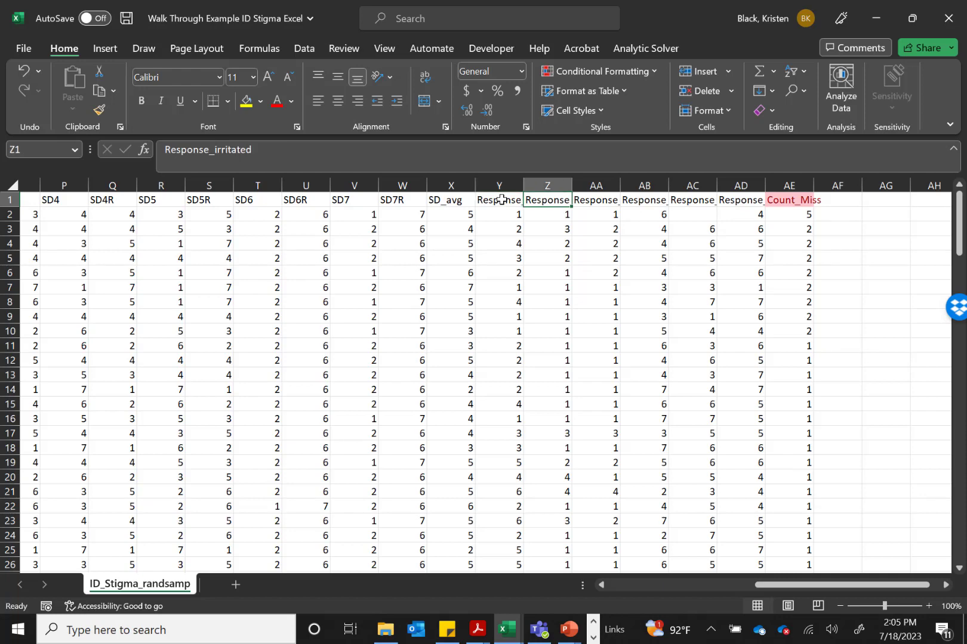
key("Right")
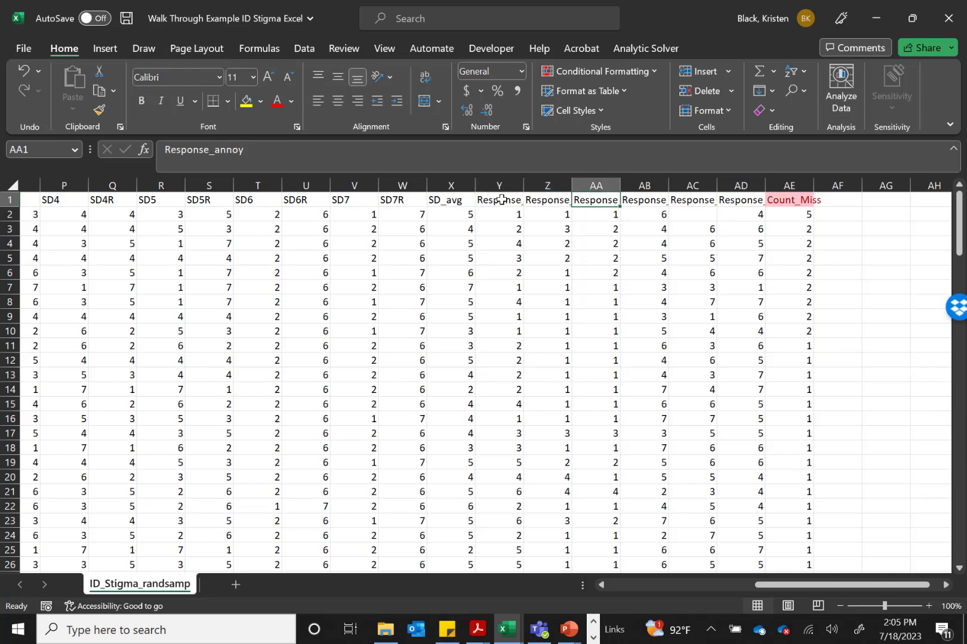
key("Right")
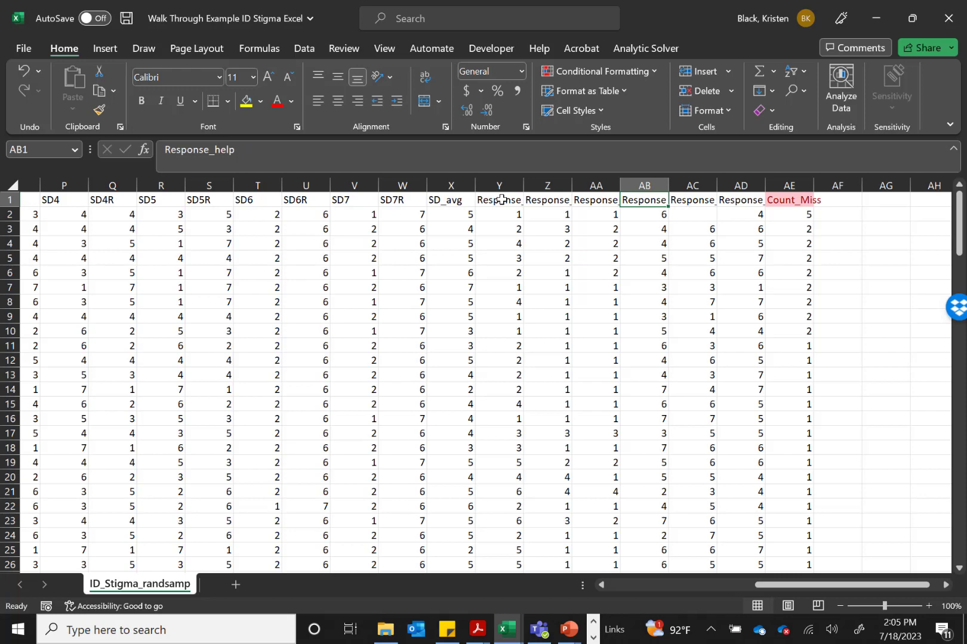
key("Right")
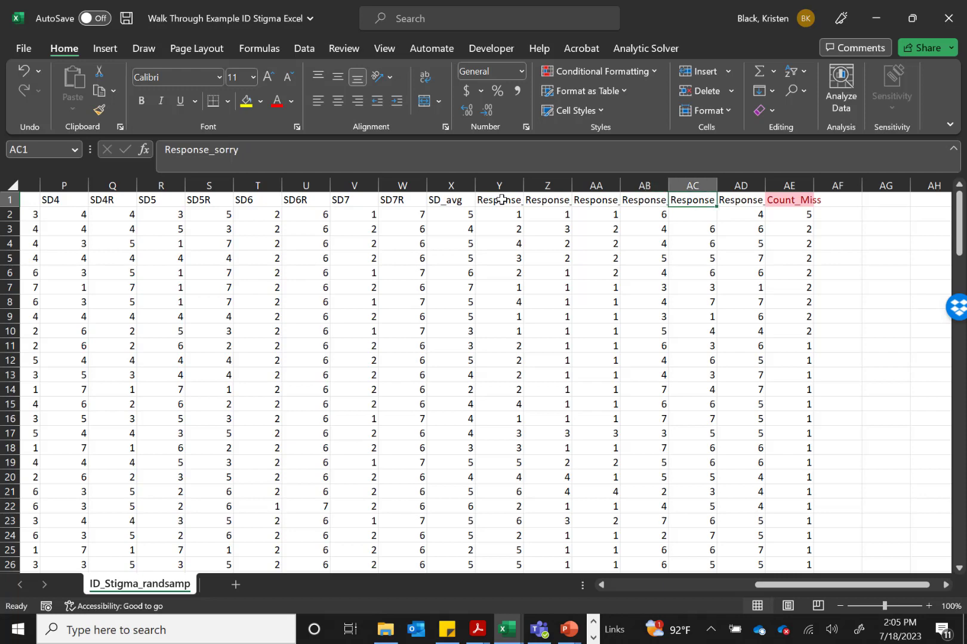
key("Right")
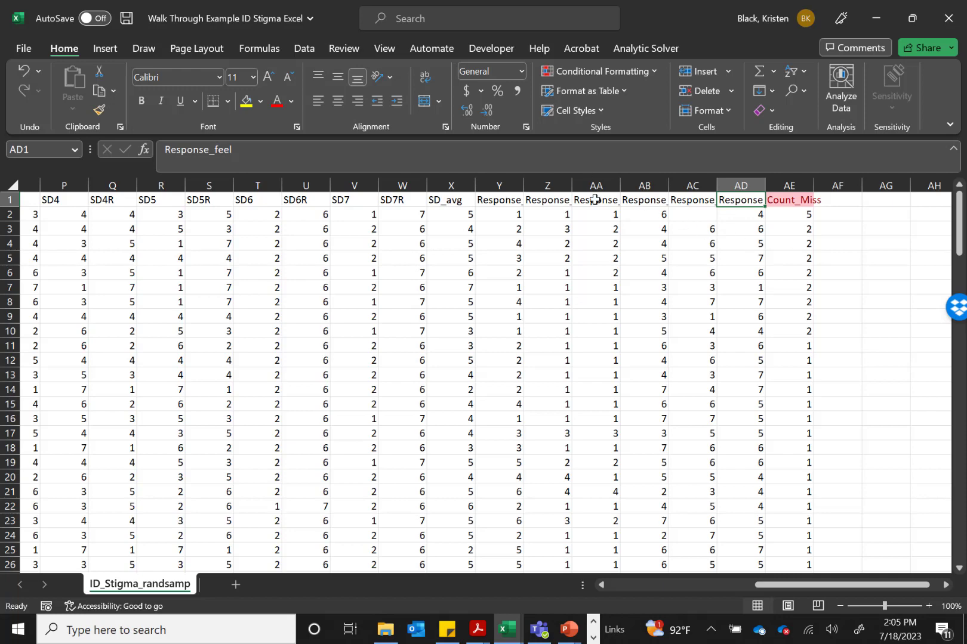
left_click(552, 199)
left_click(497, 197)
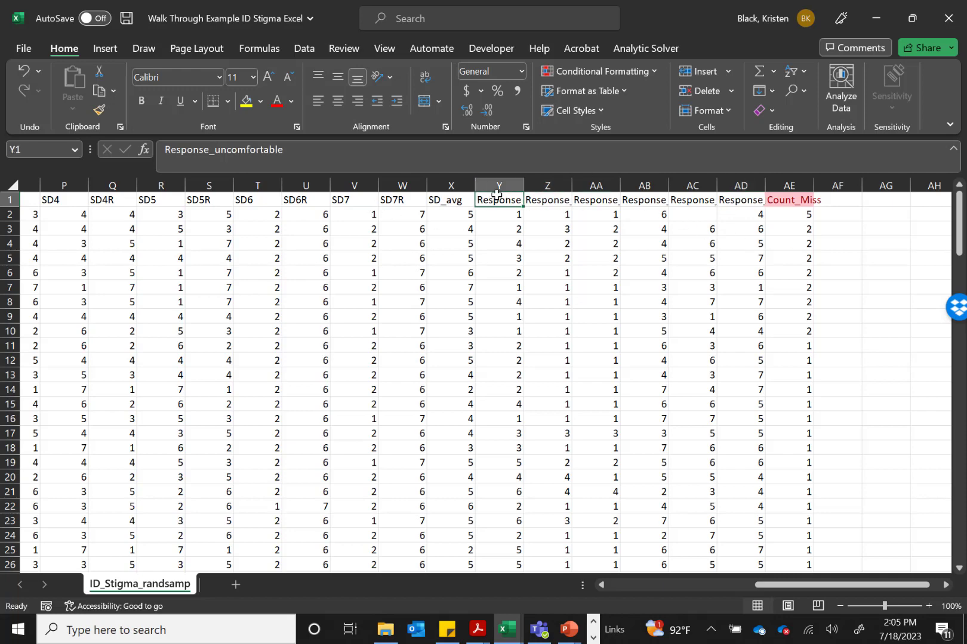
key("Right")
key("Right")
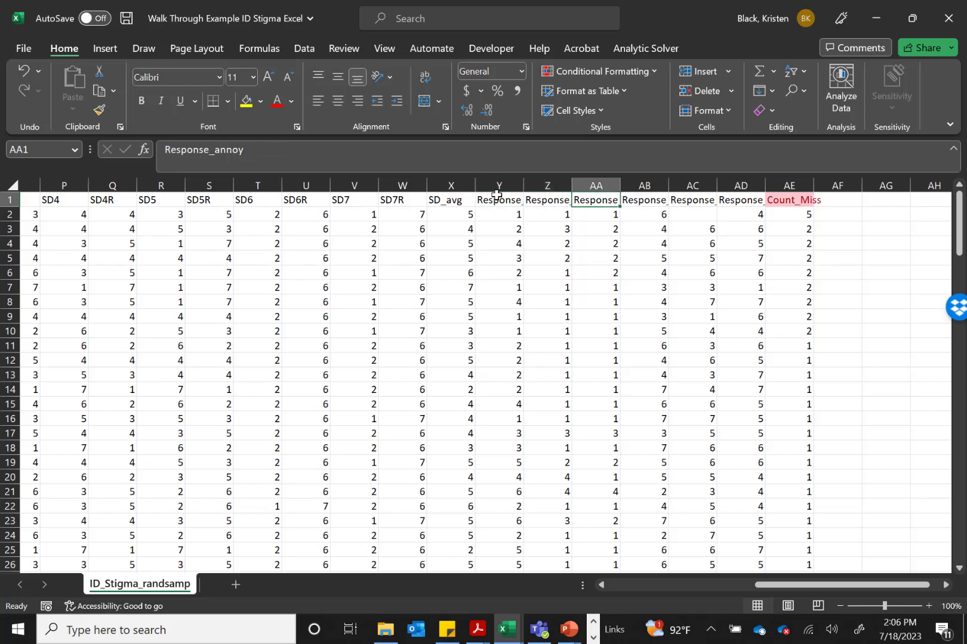
key("Right")
key("Right")
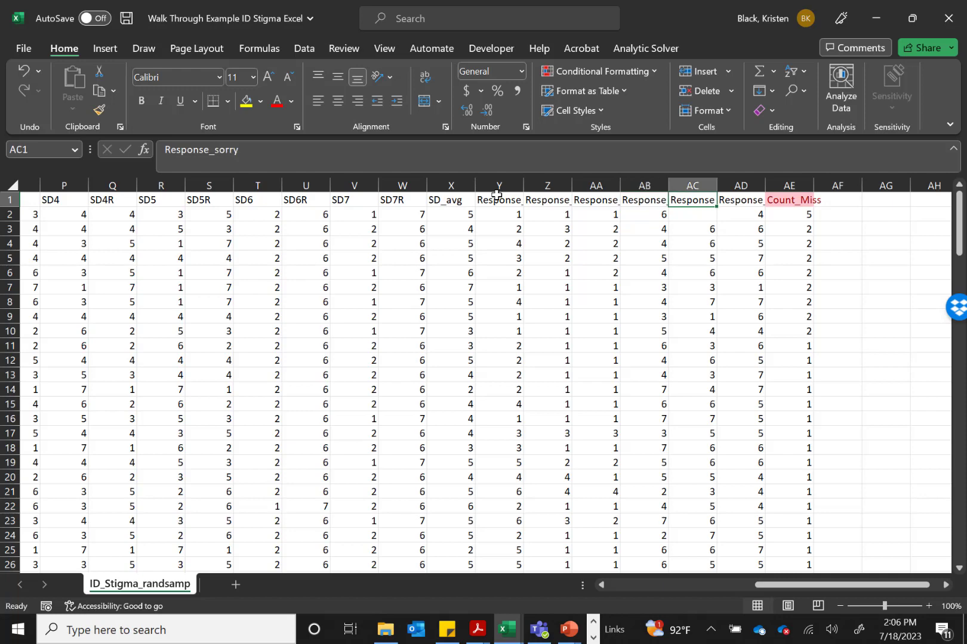
key("Right")
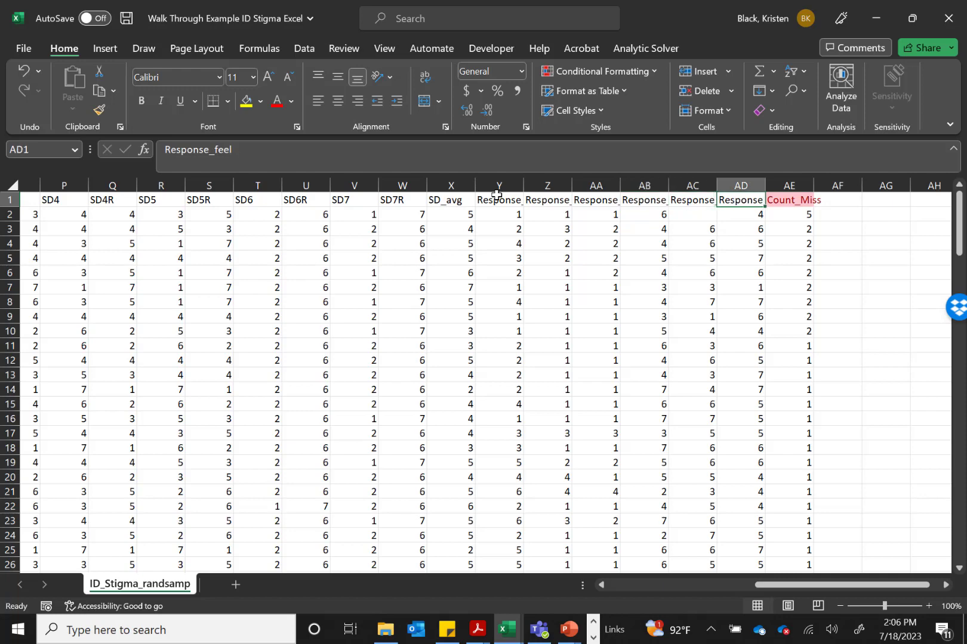
key("Left")
key("Left")
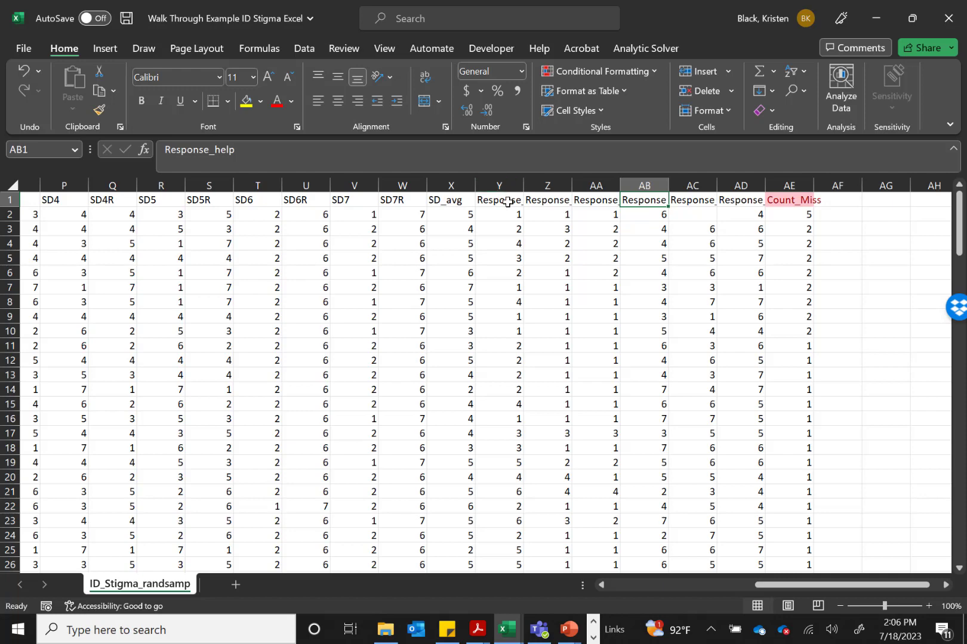
Insert a new column between Response_annoy and Response_help and title it negative_Resp
left_click_drag(506, 202, 598, 201)
left_click(647, 200)
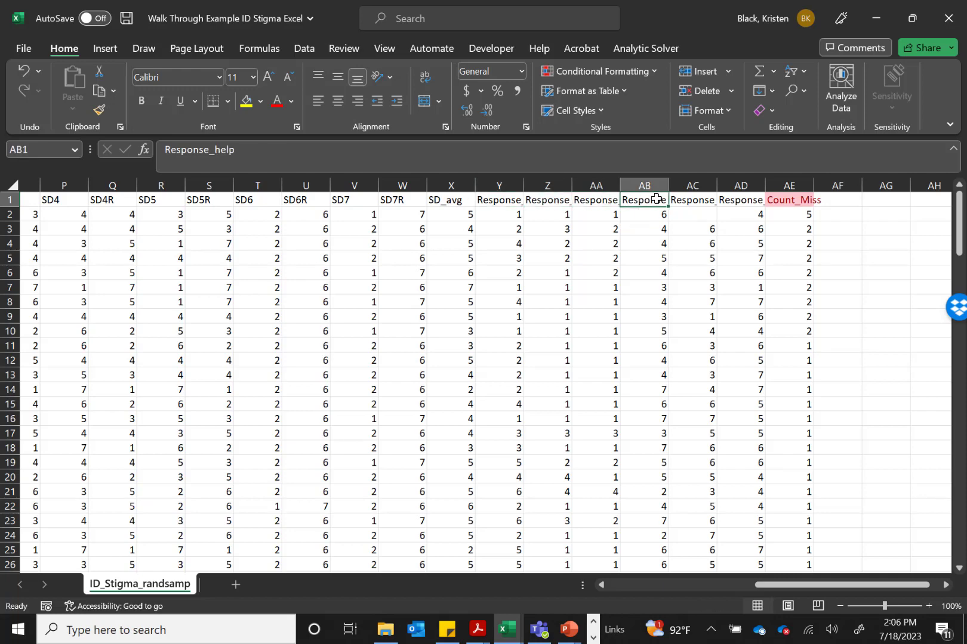
left_click(636, 182)
right_click(636, 182)
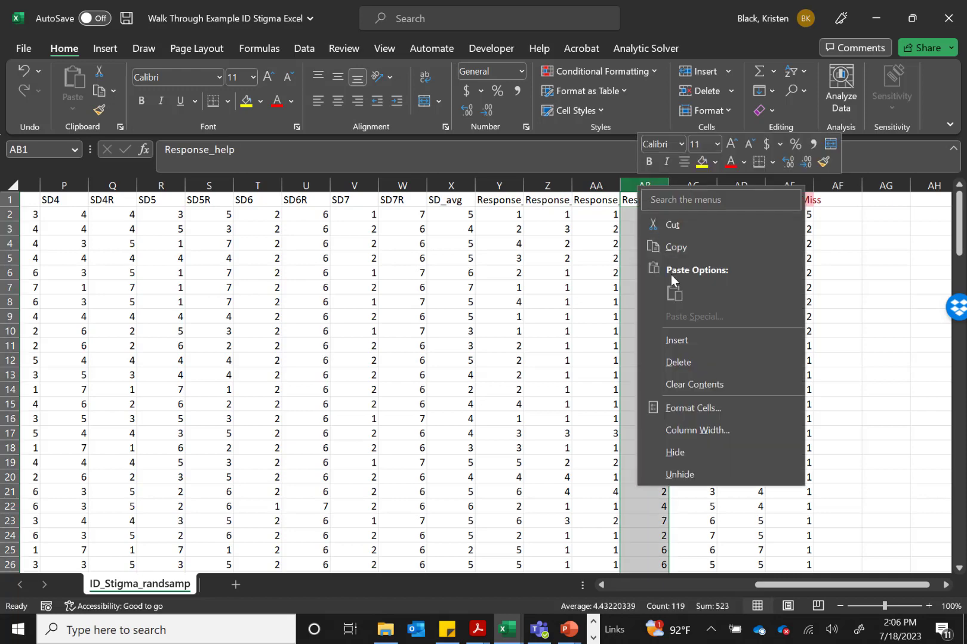
left_click(674, 342)
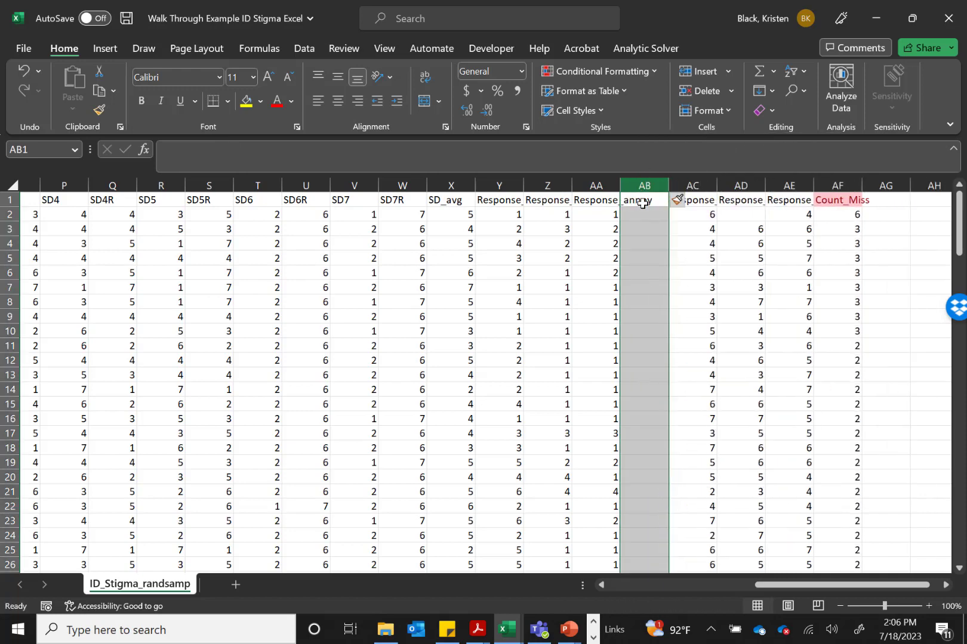
left_click(646, 201)
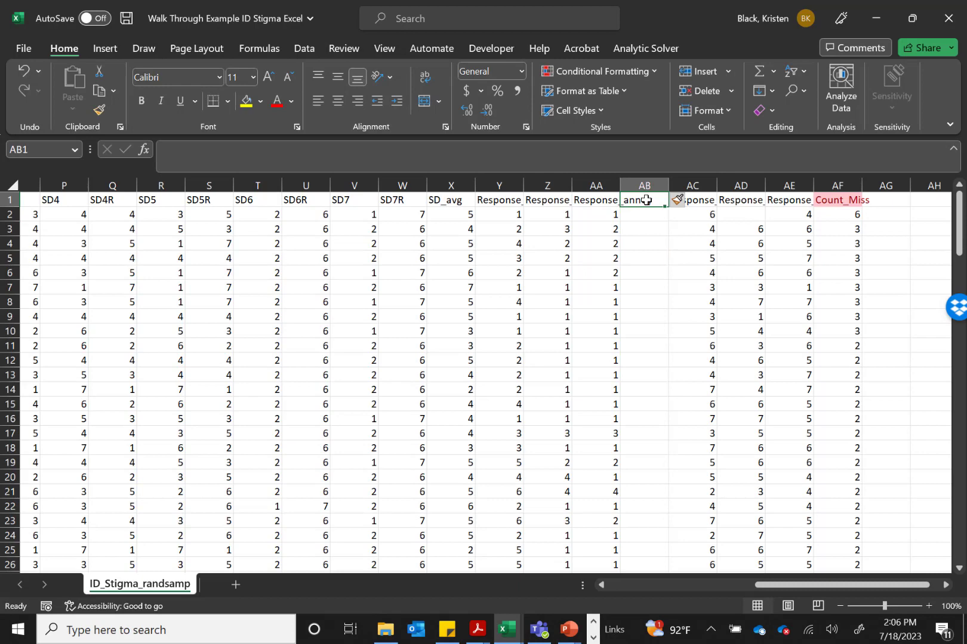
type("negative_res")
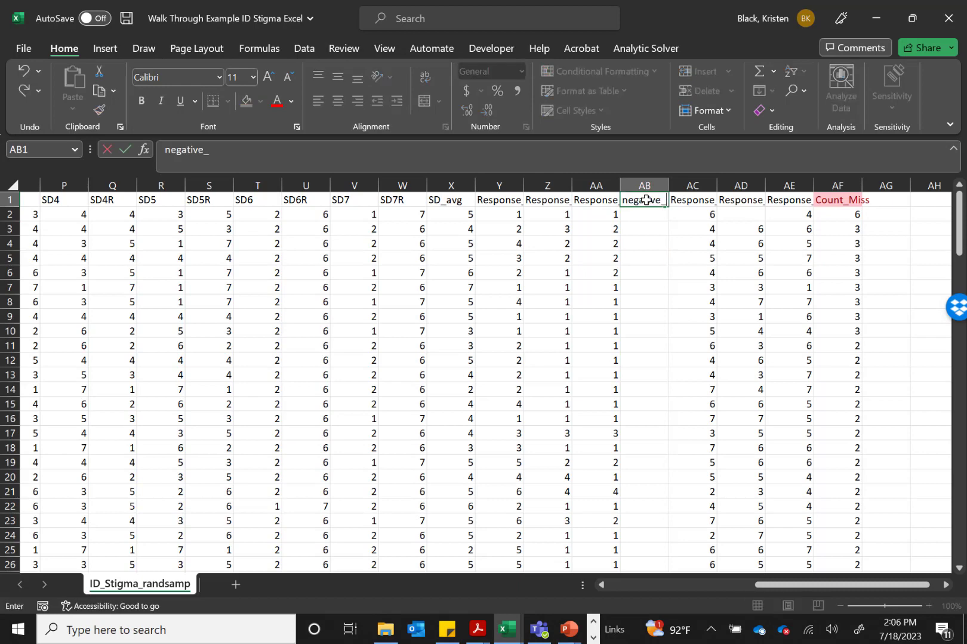
key("BackSpace")
key("BackSpace")
key("BackSpace")
type("Resp")
key("Return")
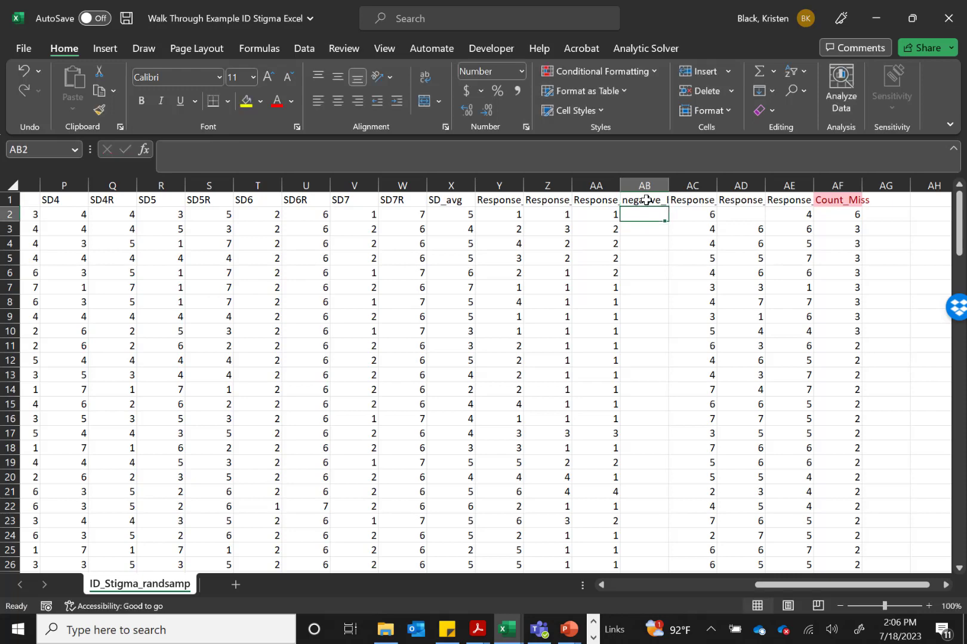
Total the first participant's three negative response items by entering =SUM(Y2:AA2) in cell AB2
type("=")
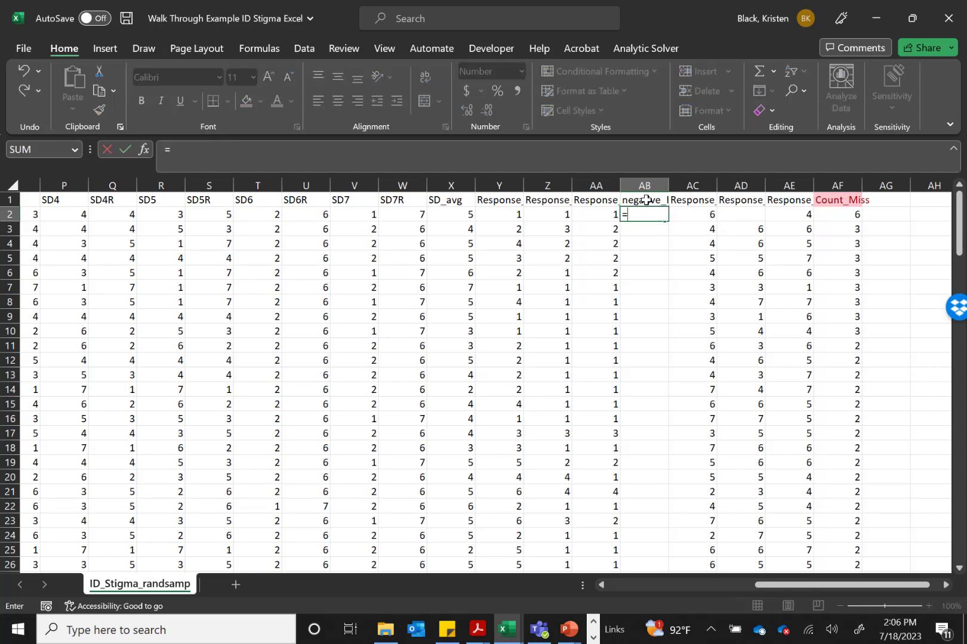
type("sum(")
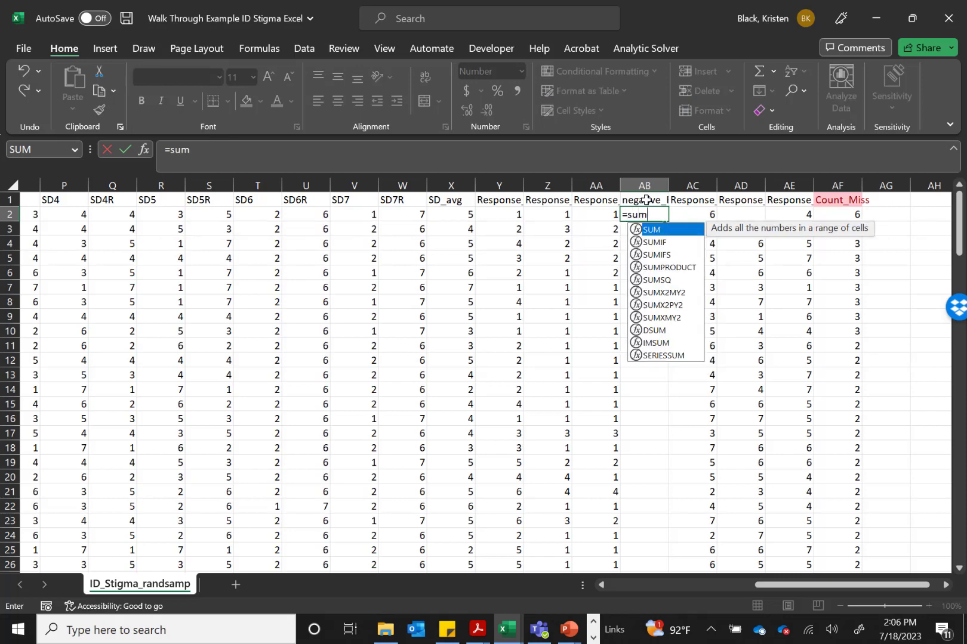
left_click(515, 222)
key("BackSpace")
key("BackSpace")
left_click_drag(491, 214, 605, 215)
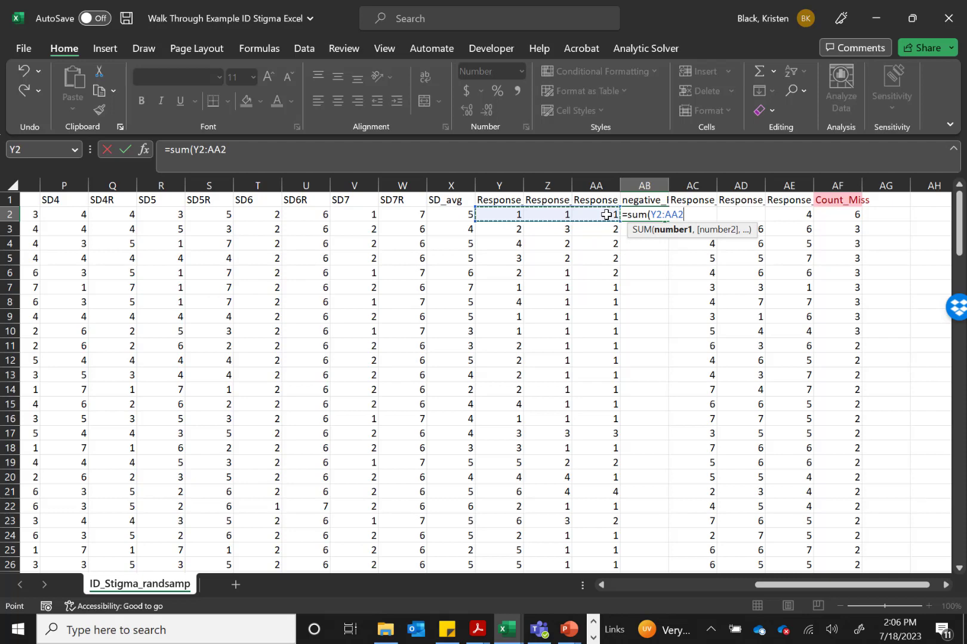
type(")")
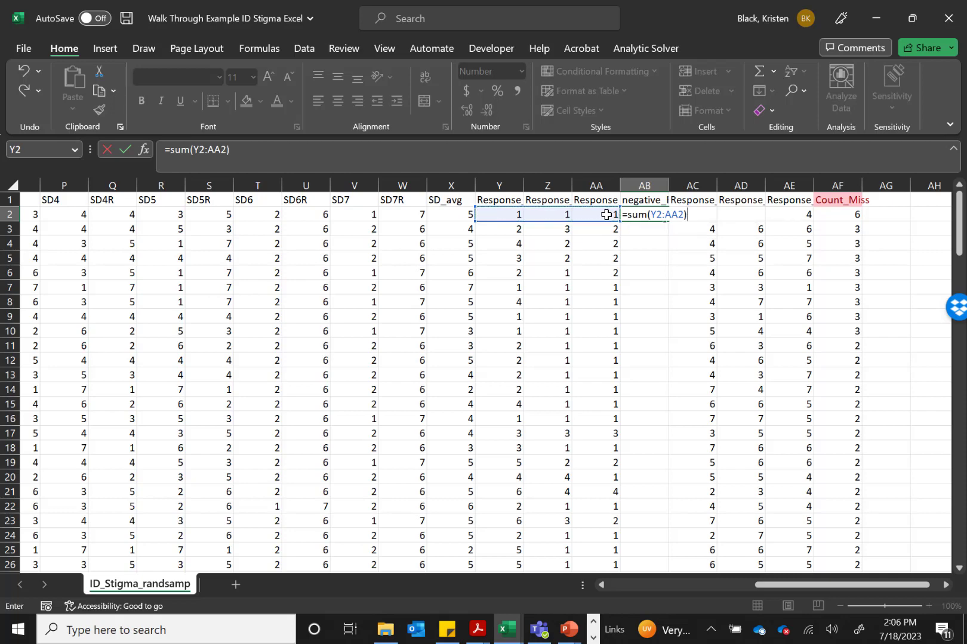
key("Return")
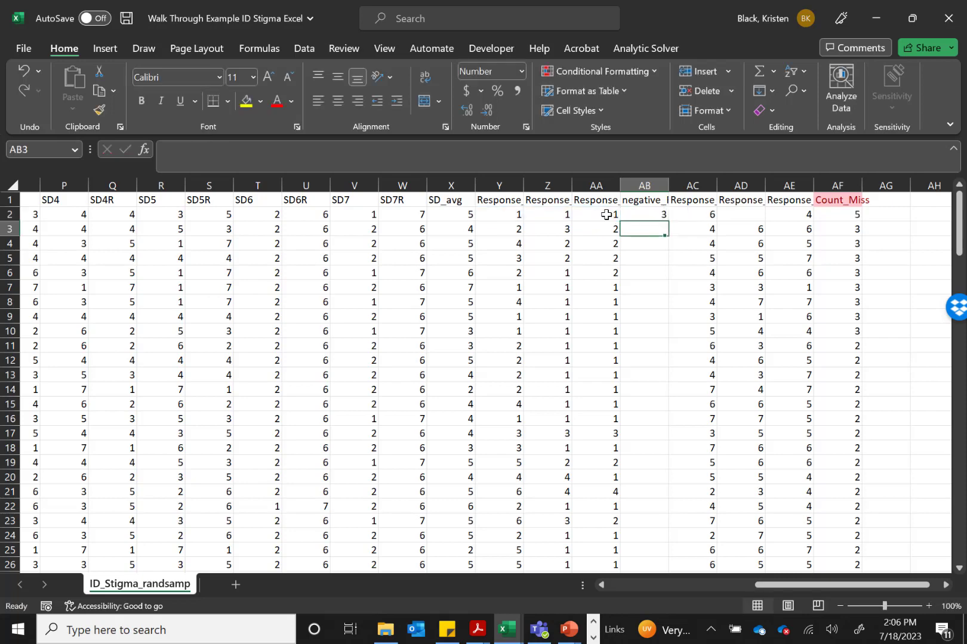
Fill the sum formula from AB2 down the negative response column to row 119
left_click(649, 214)
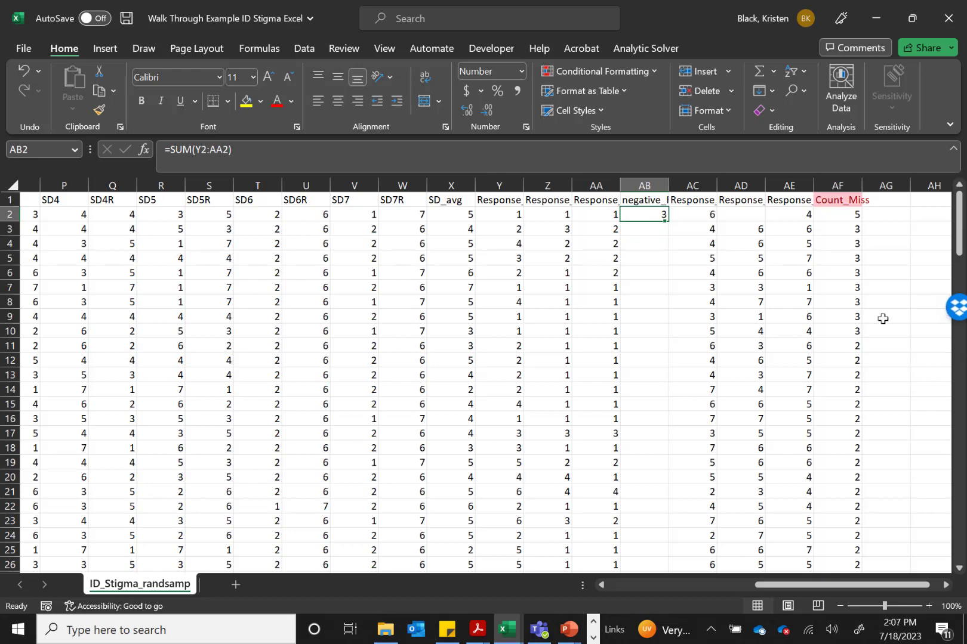
left_click_drag(665, 221, 654, 554)
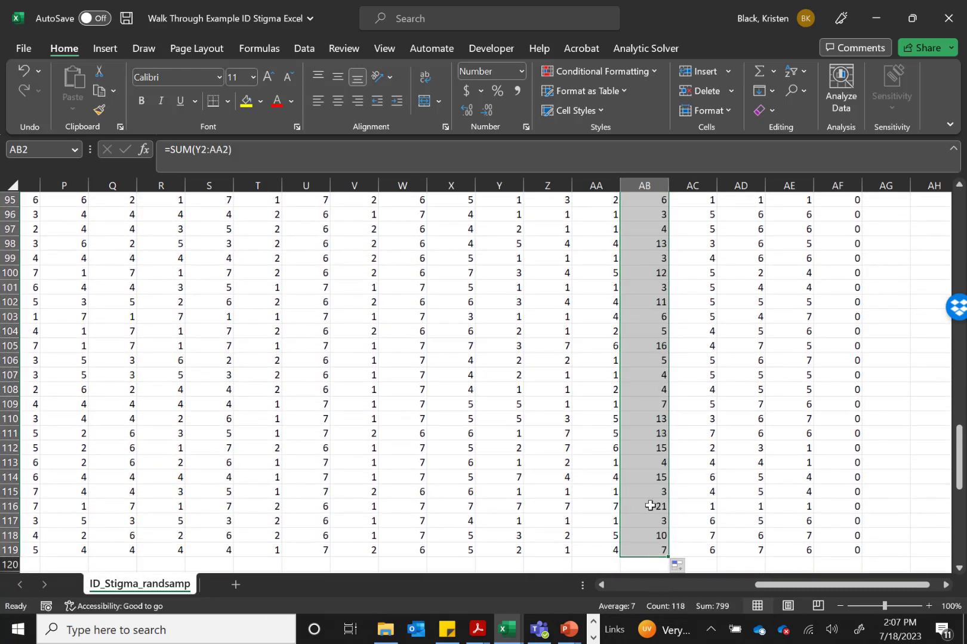
scroll(620, 335, "up", 20)
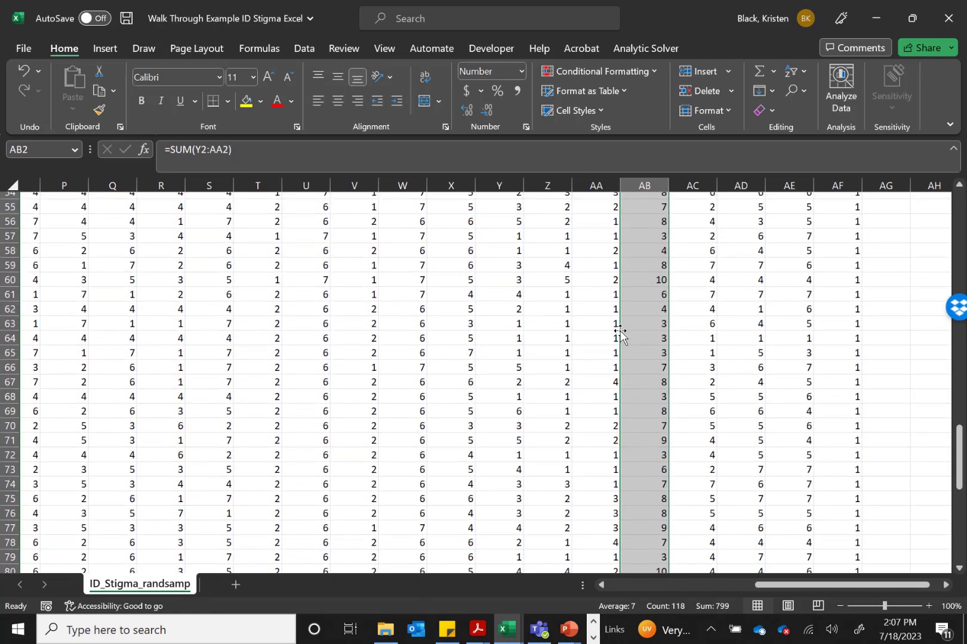
scroll(620, 335, "up", 10)
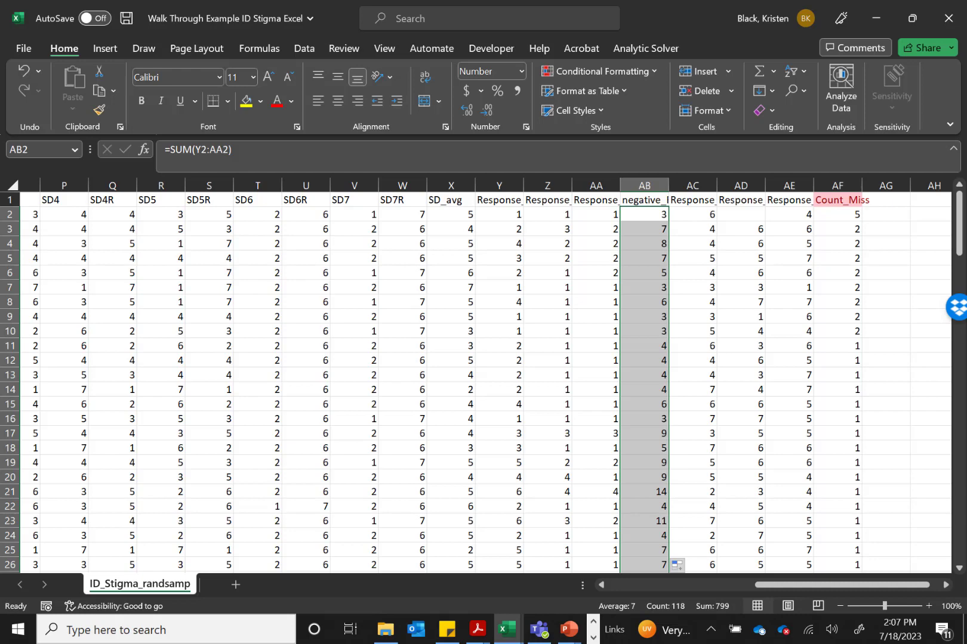
Insert a new column between Response_feel and Count_Miss and title it Comp_resp
left_click(838, 185)
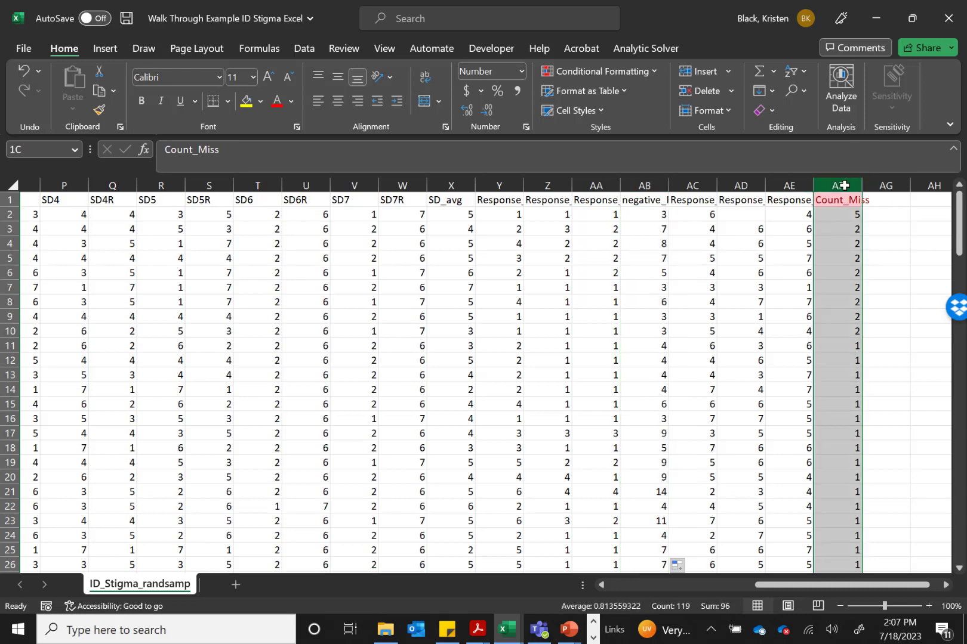
right_click(843, 187)
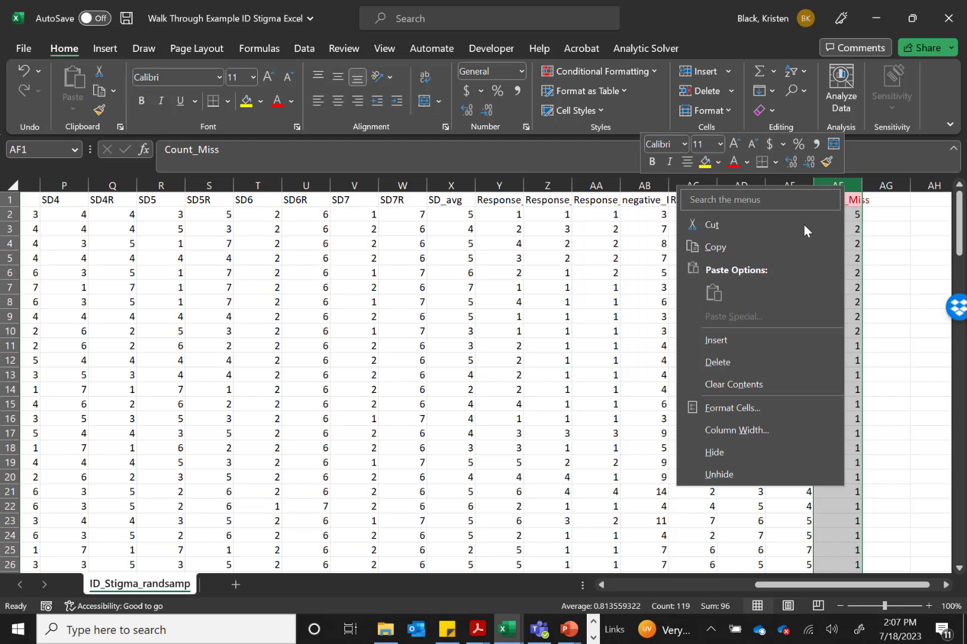
left_click(734, 334)
left_click(837, 200)
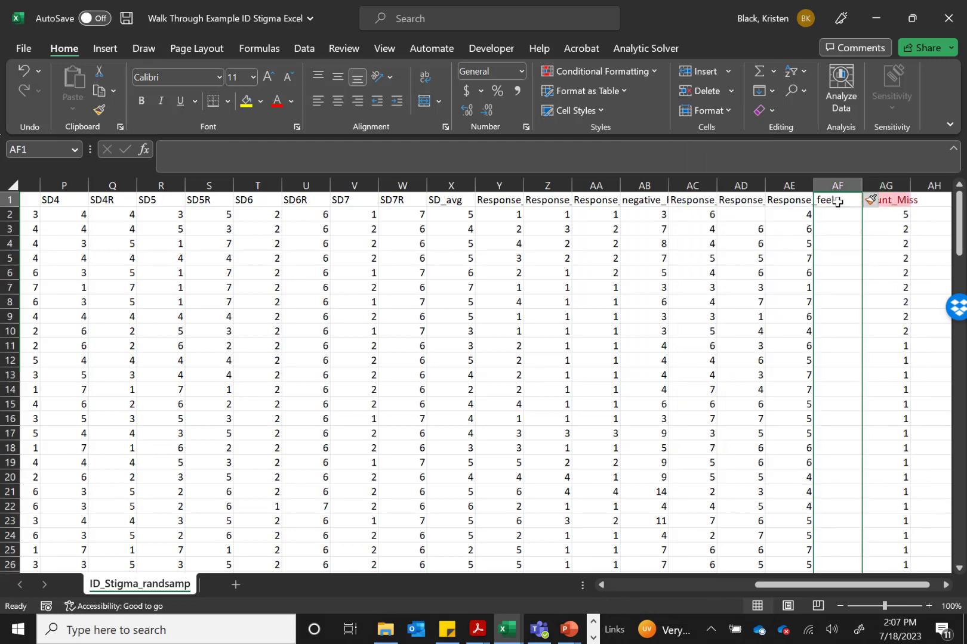
type("Comp_resp")
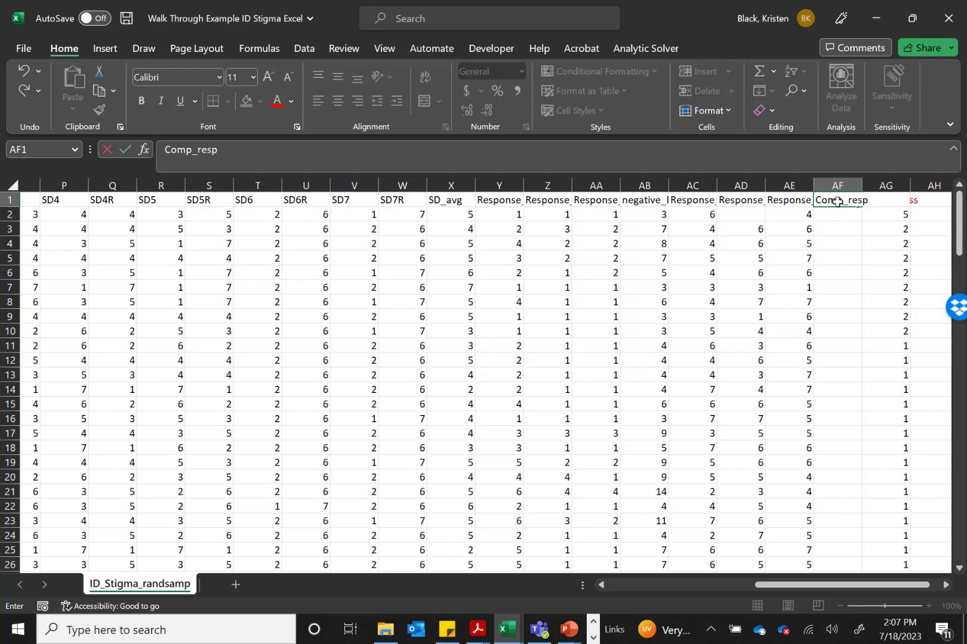
key("Return")
Total the first participant's help, sorry and feel response items by entering =SUM(AC2:AE2) in cell AF2
type("=")
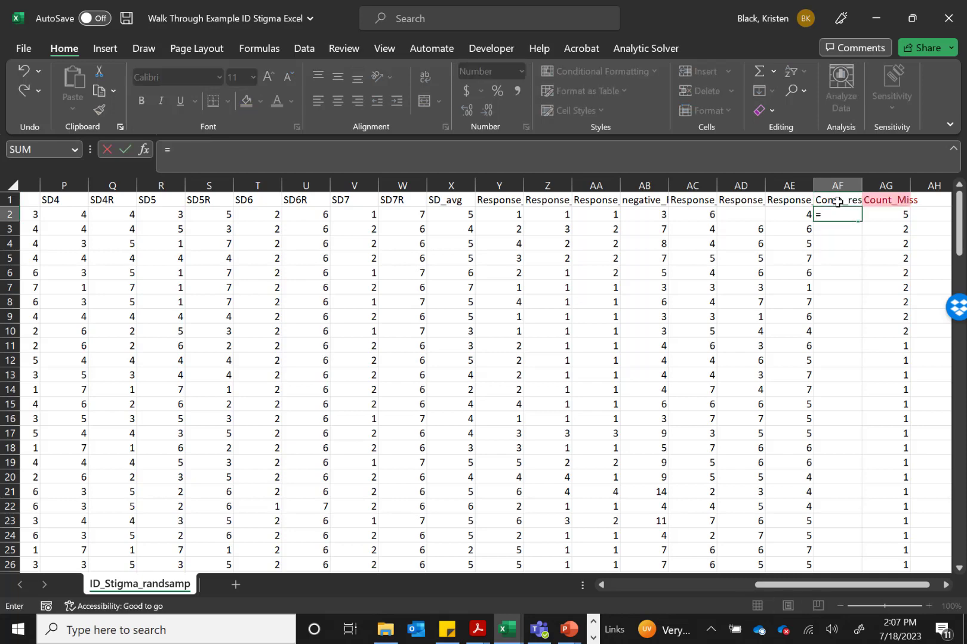
type("sum(")
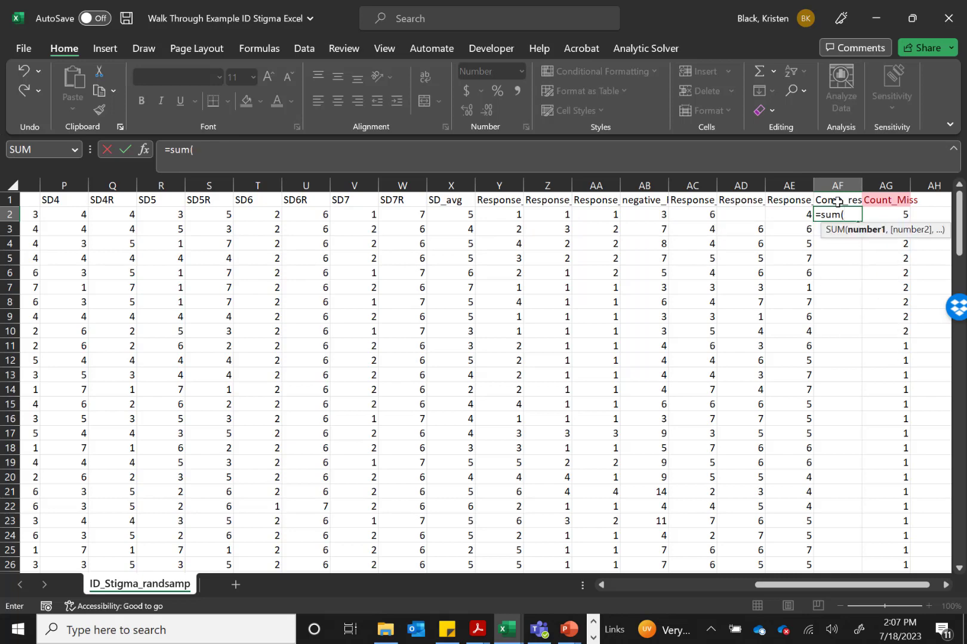
left_click_drag(695, 214, 792, 216)
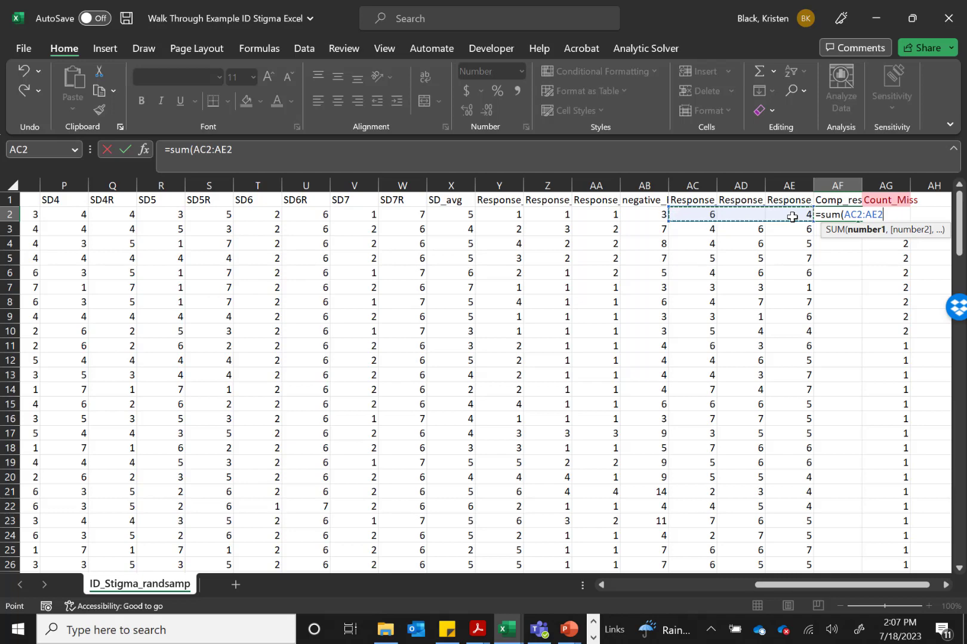
key("Return")
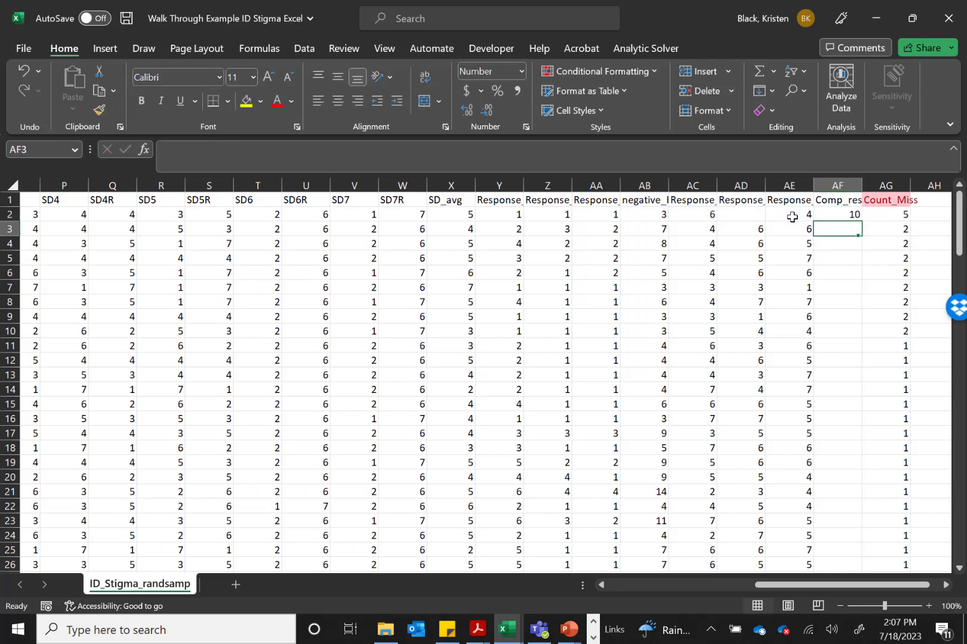
Fill the compassionate response sum formula from AF2 down the Comp_resp column to row 119
left_click(844, 213)
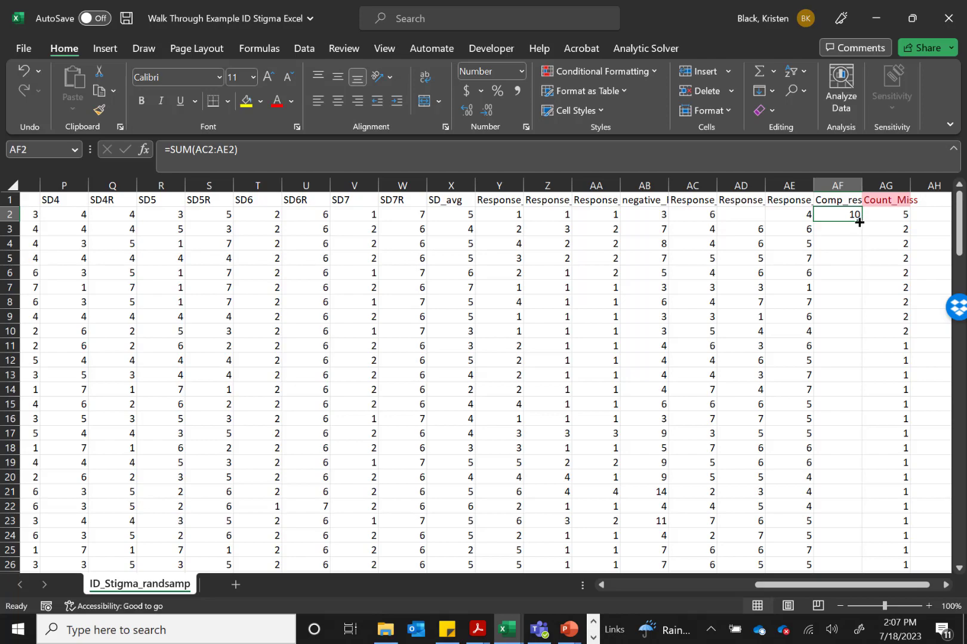
left_click_drag(859, 222, 836, 514)
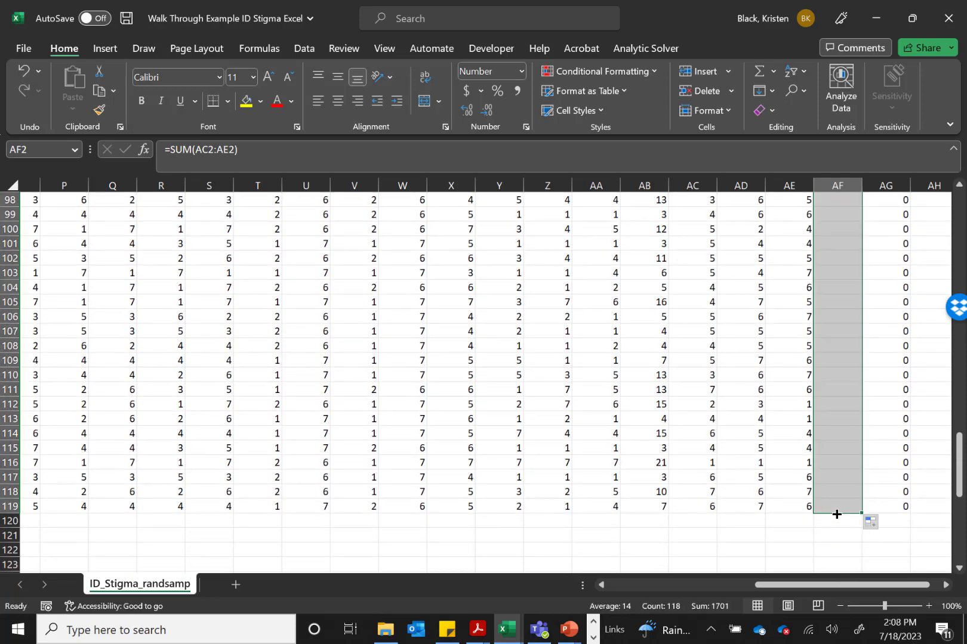
scroll(813, 391, "up", 20)
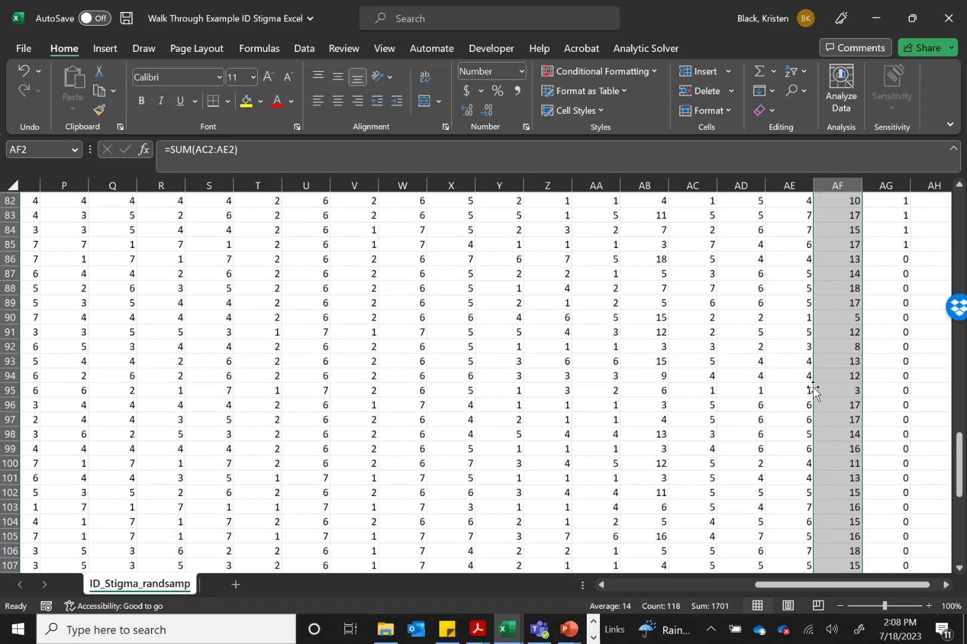
scroll(813, 391, "up", 11)
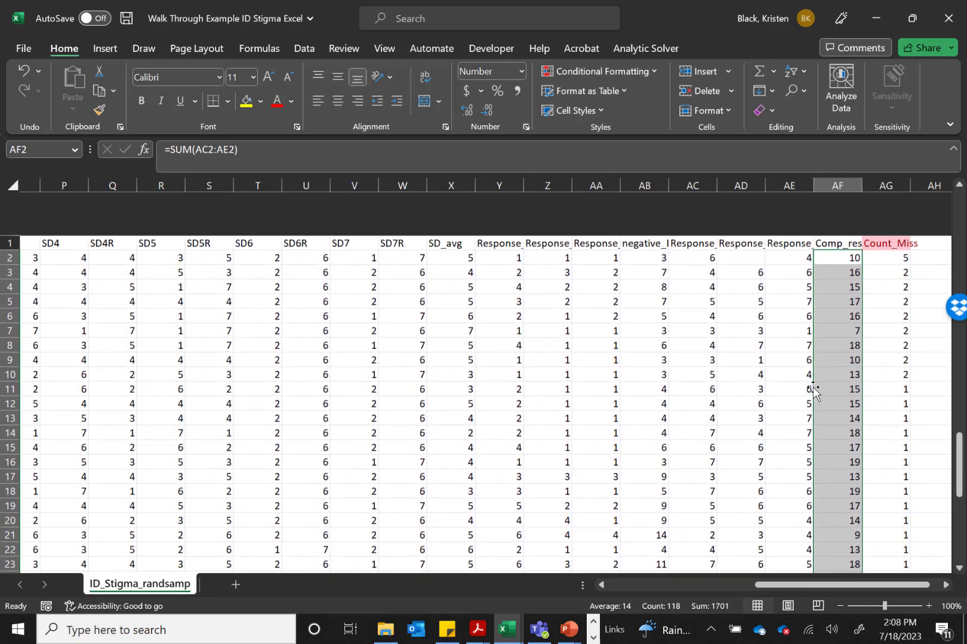
left_click(636, 200)
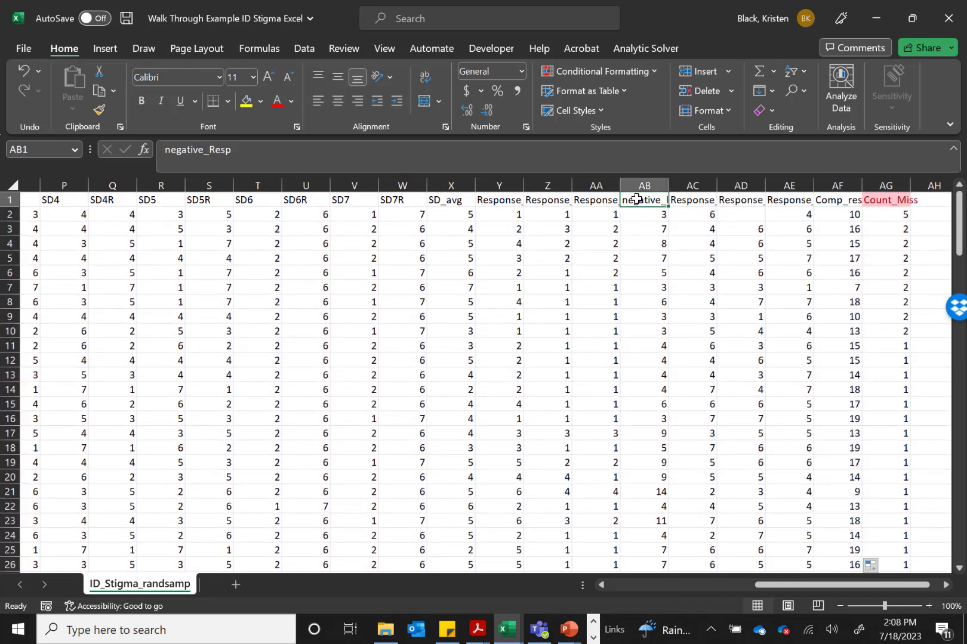
left_click(831, 202)
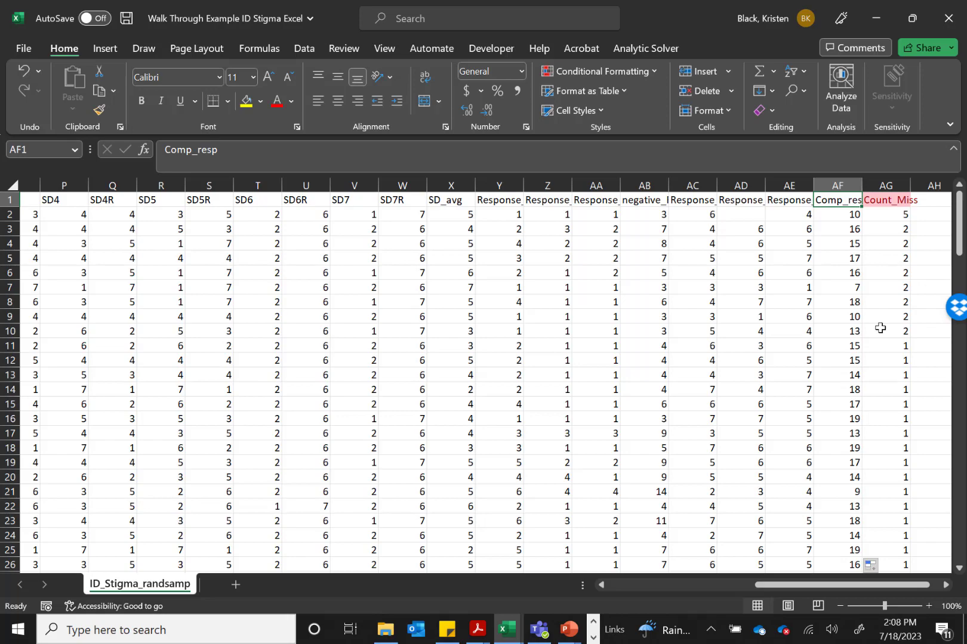
scroll(569, 302, "left", 5)
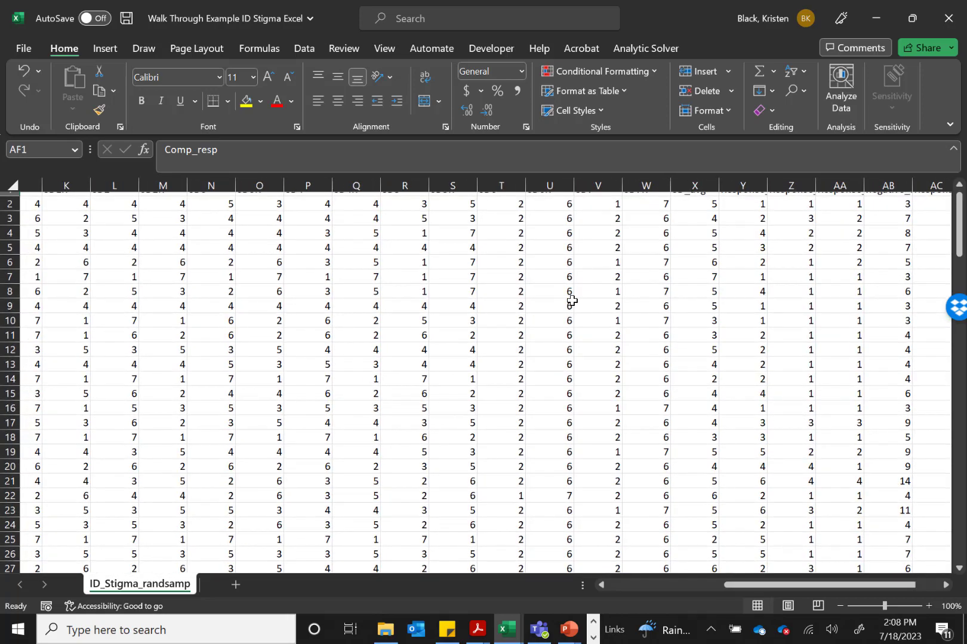
scroll(572, 301, "left", 8)
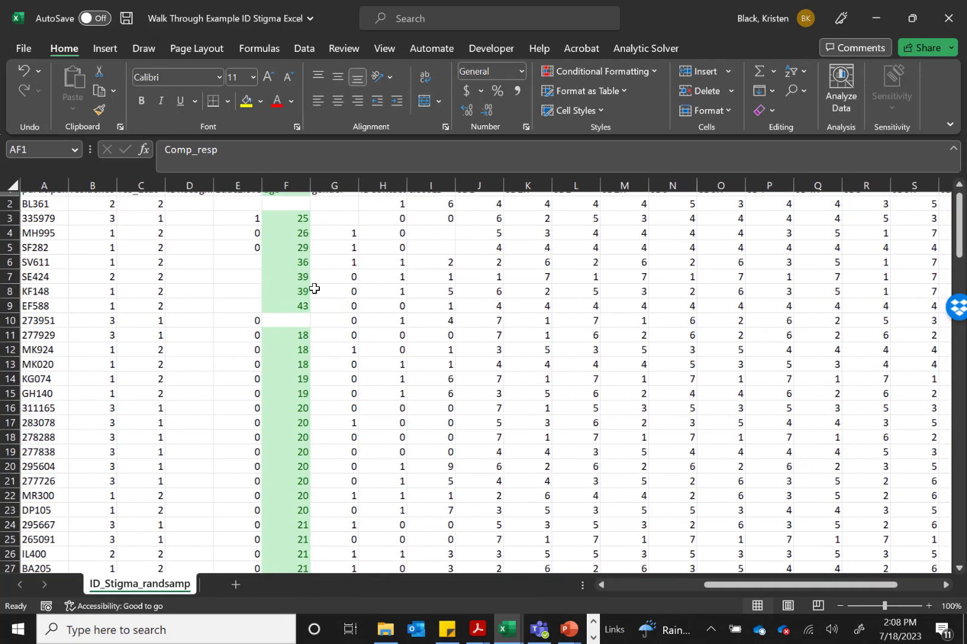
scroll(315, 289, "up", 1)
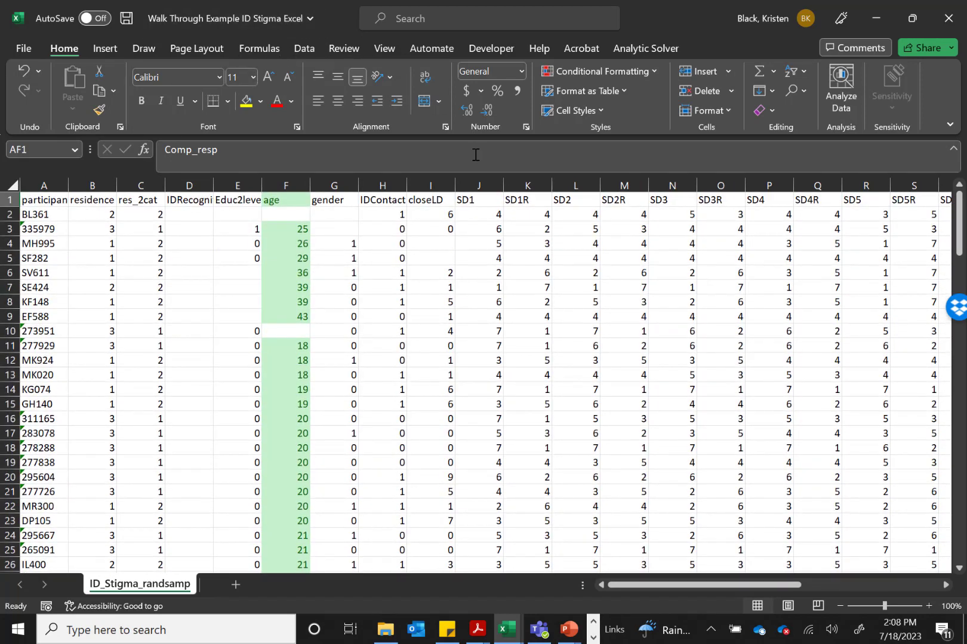
Save the cleaned workbook under the new name "Walk Through Example ID Stigma Excel complete" in Excel Workbook (*.xlsx) format
left_click(27, 49)
left_click(43, 252)
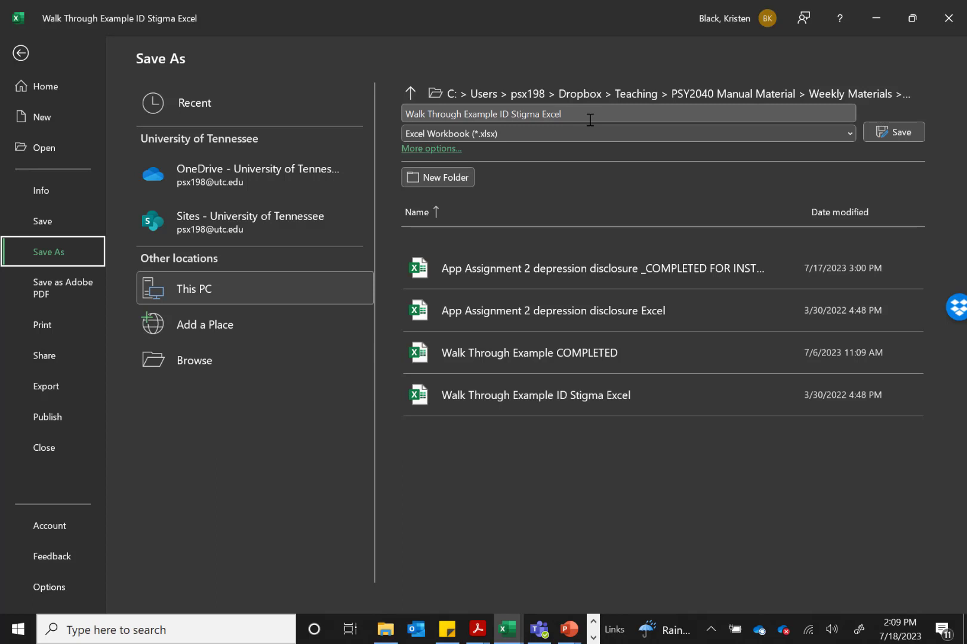
left_click(512, 133)
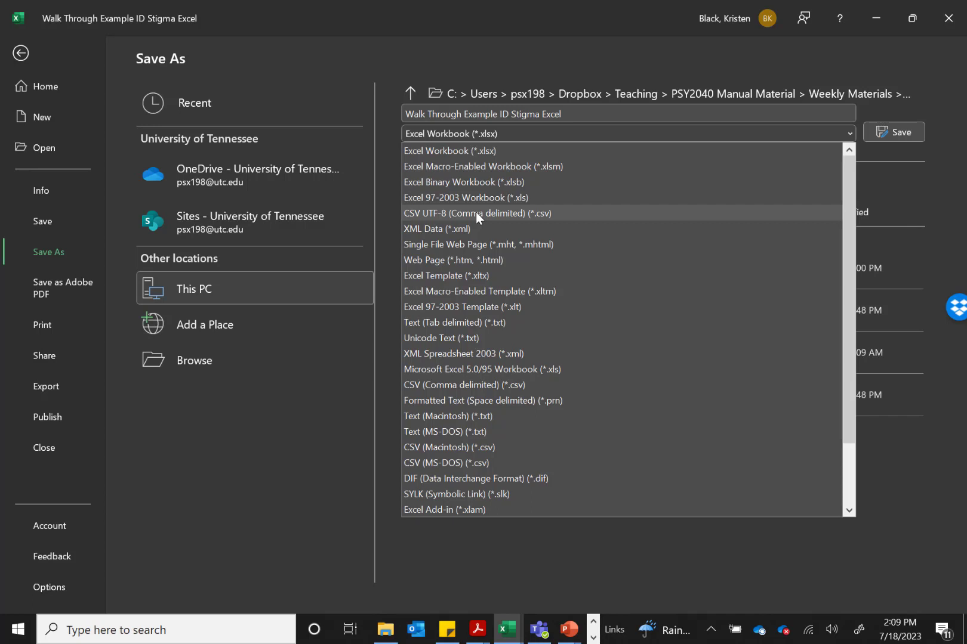
left_click(477, 156)
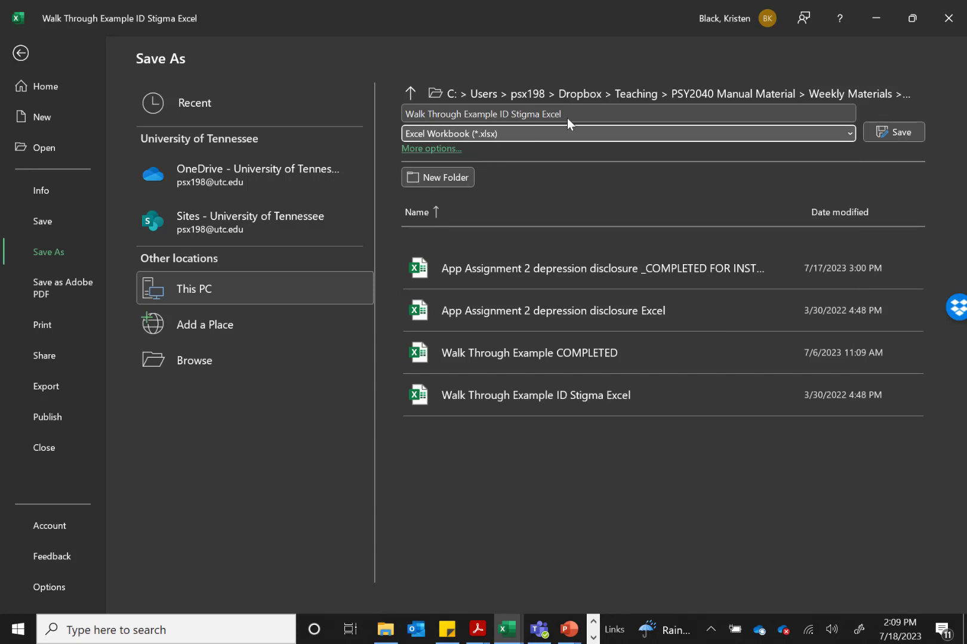
left_click(595, 113)
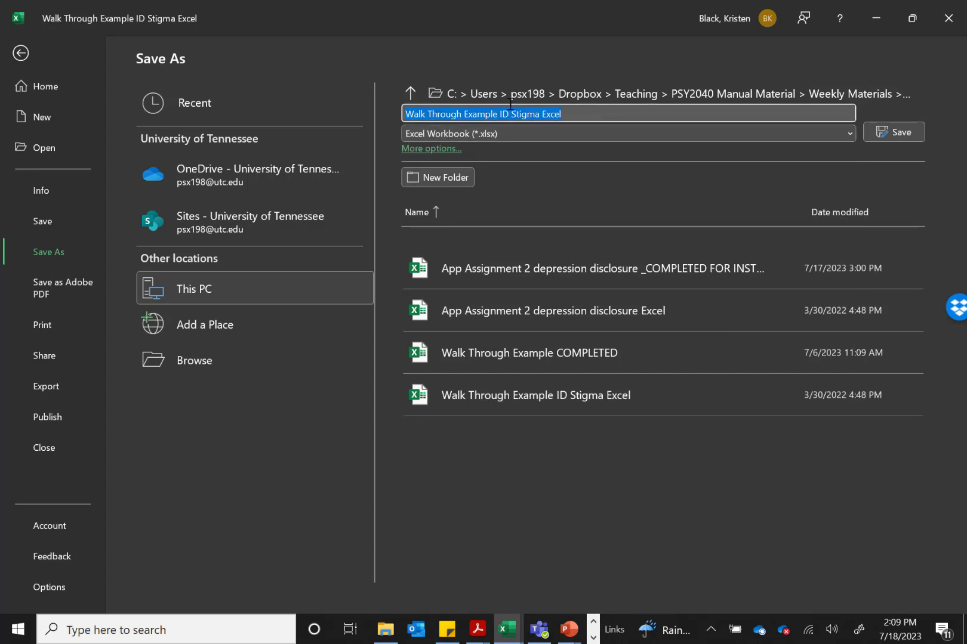
type("complete")
left_click(892, 132)
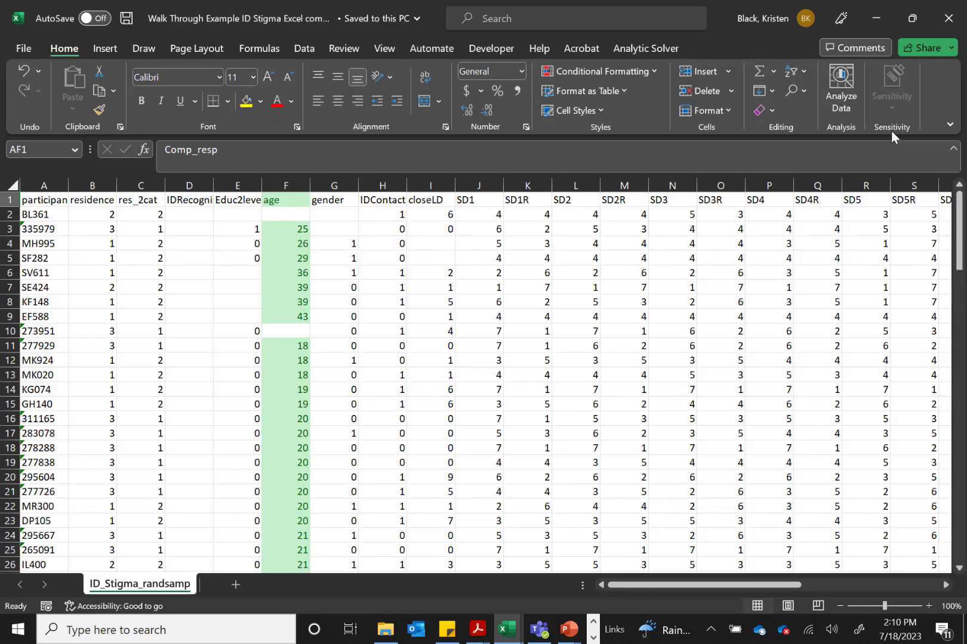
Save a second copy as CSV UTF-8 (Comma delimited), named "Walk Through Example ID Stigma Excel complete CSV"
left_click(20, 52)
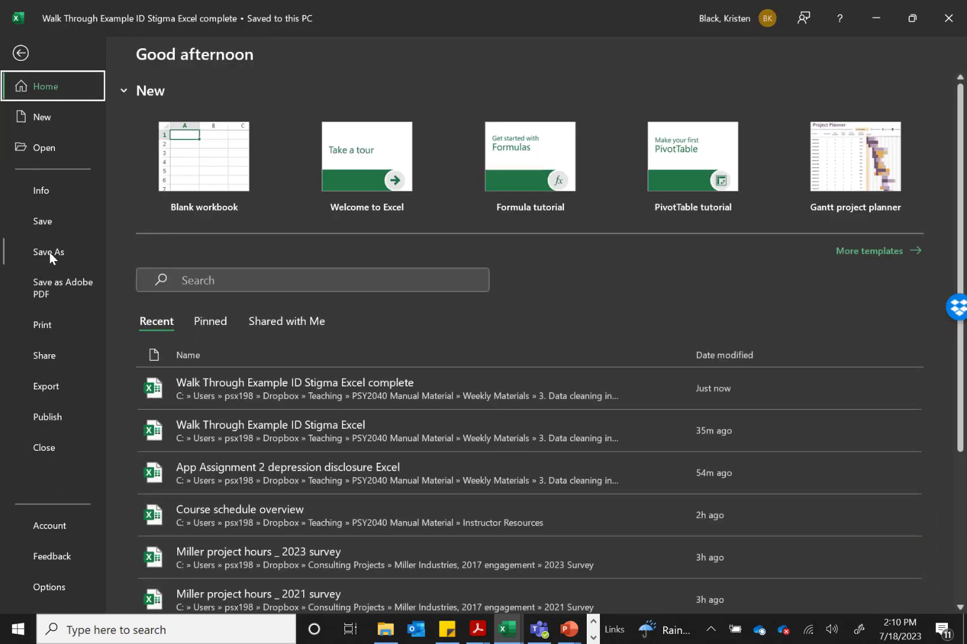
left_click(51, 256)
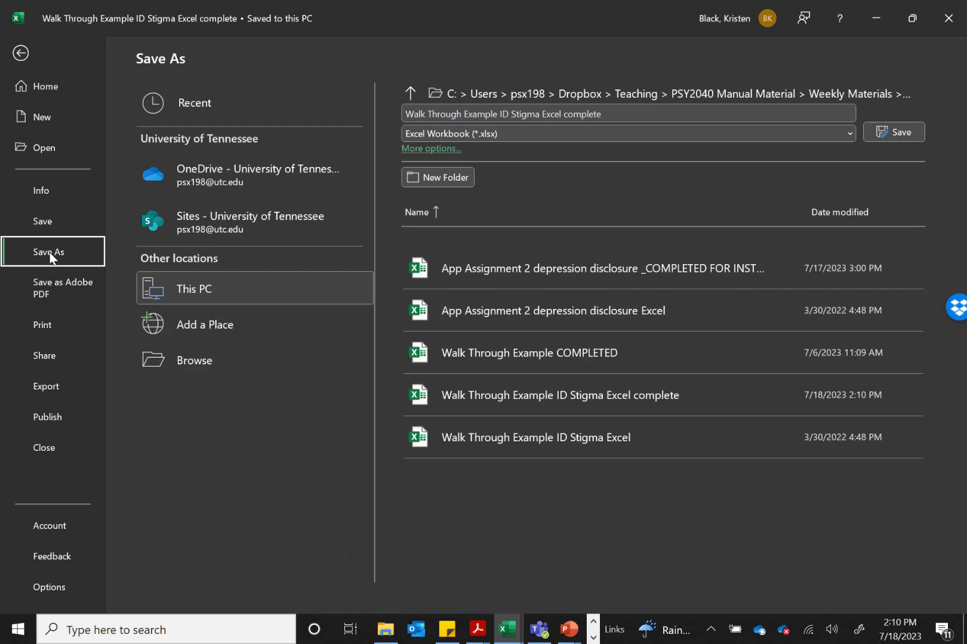
left_click(528, 132)
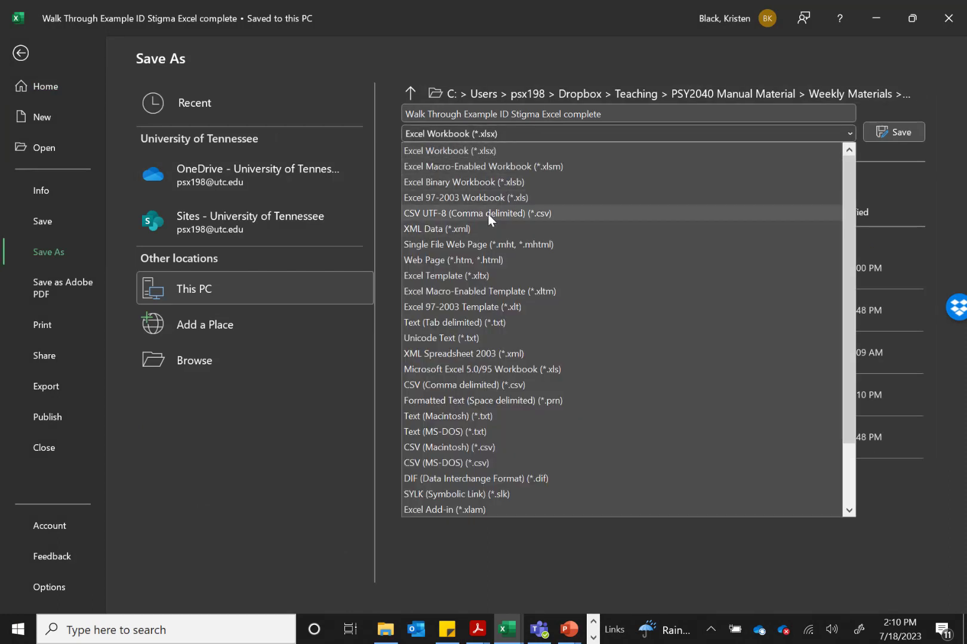
left_click(488, 214)
left_click(622, 114)
key("BackSpace")
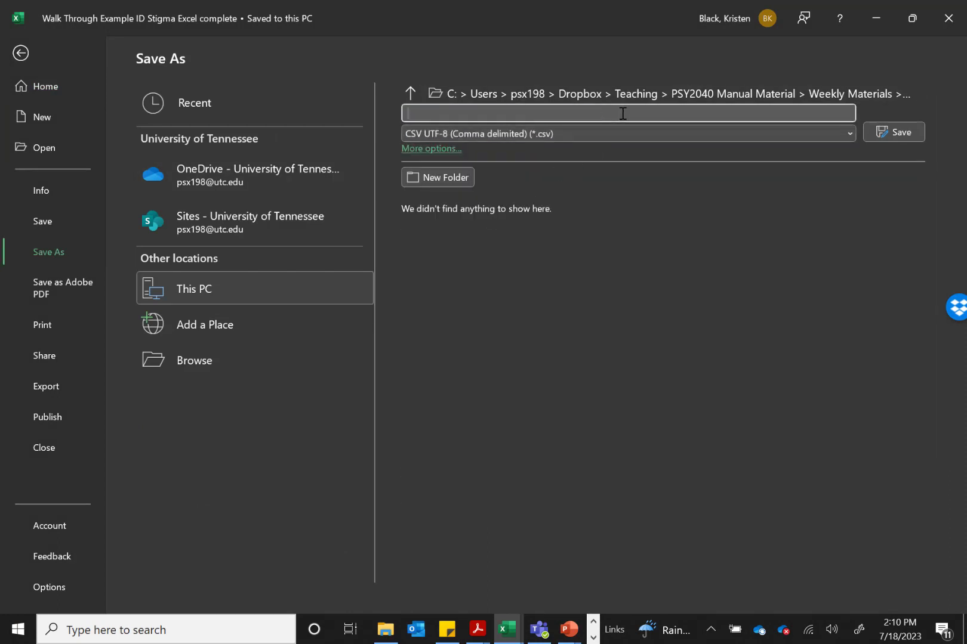
key("ctrl+z")
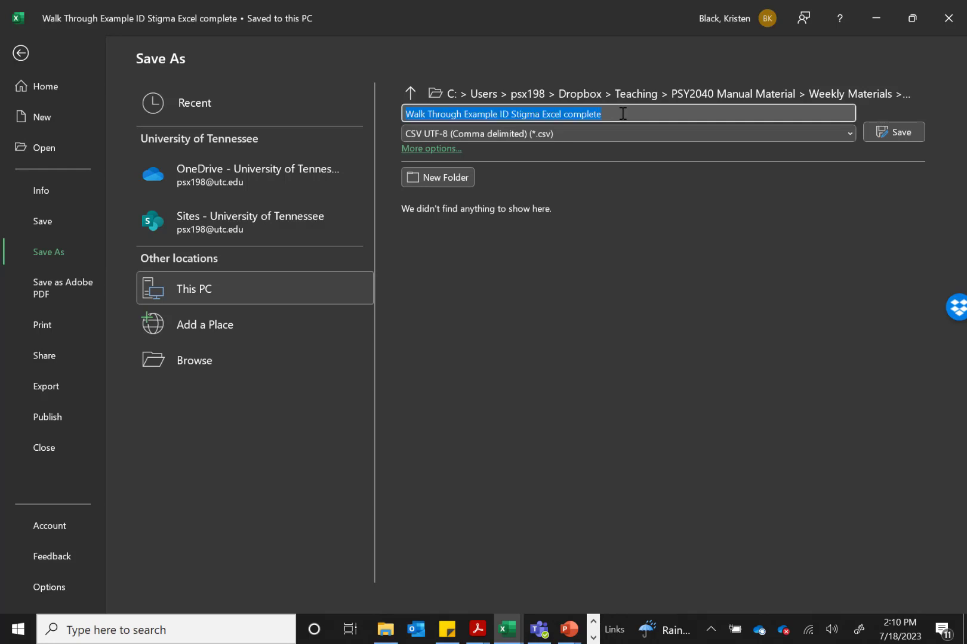
type("CSV")
left_click(884, 137)
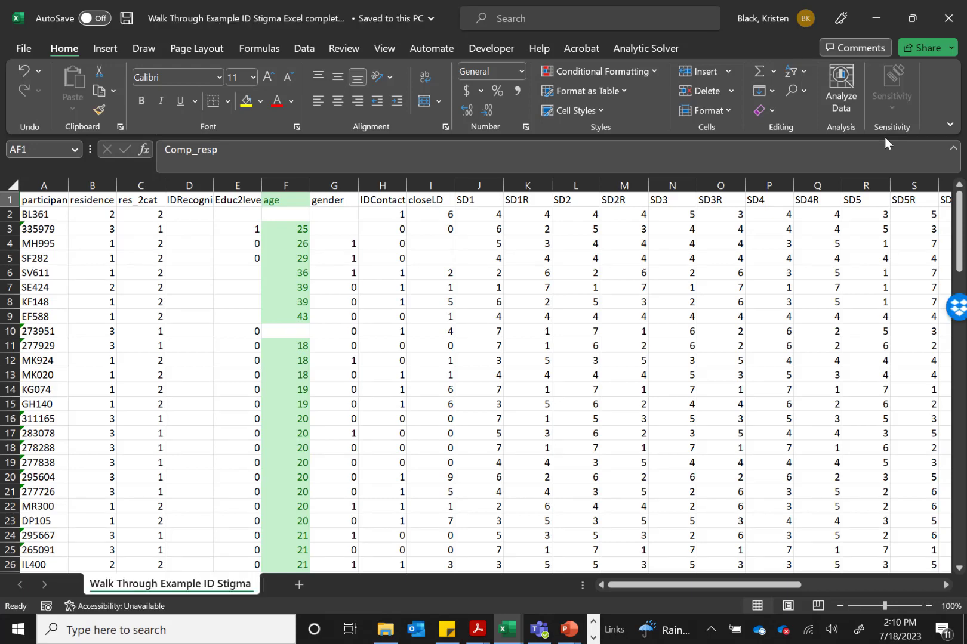
left_click(26, 46)
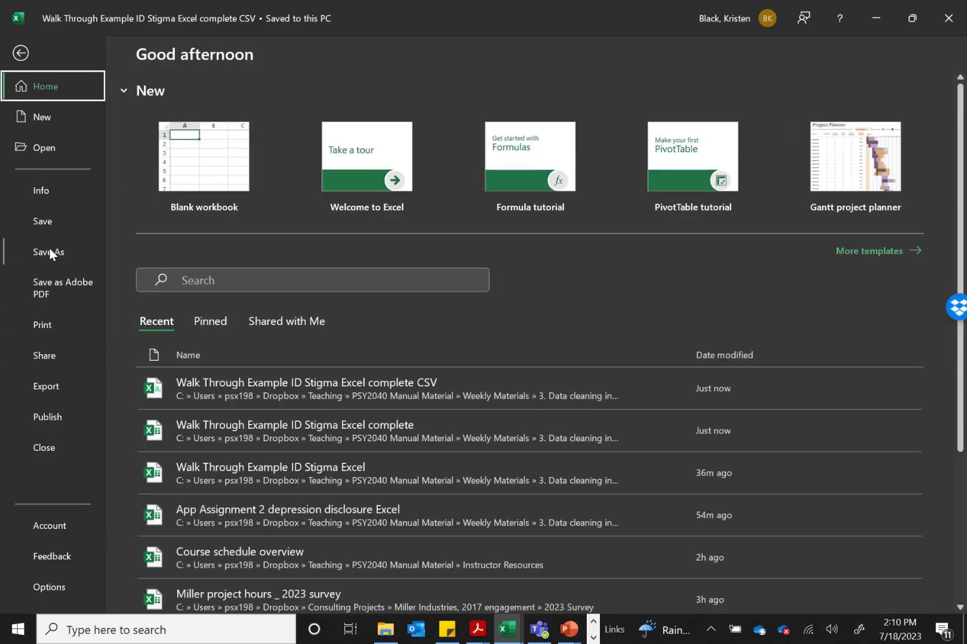
left_click(50, 251)
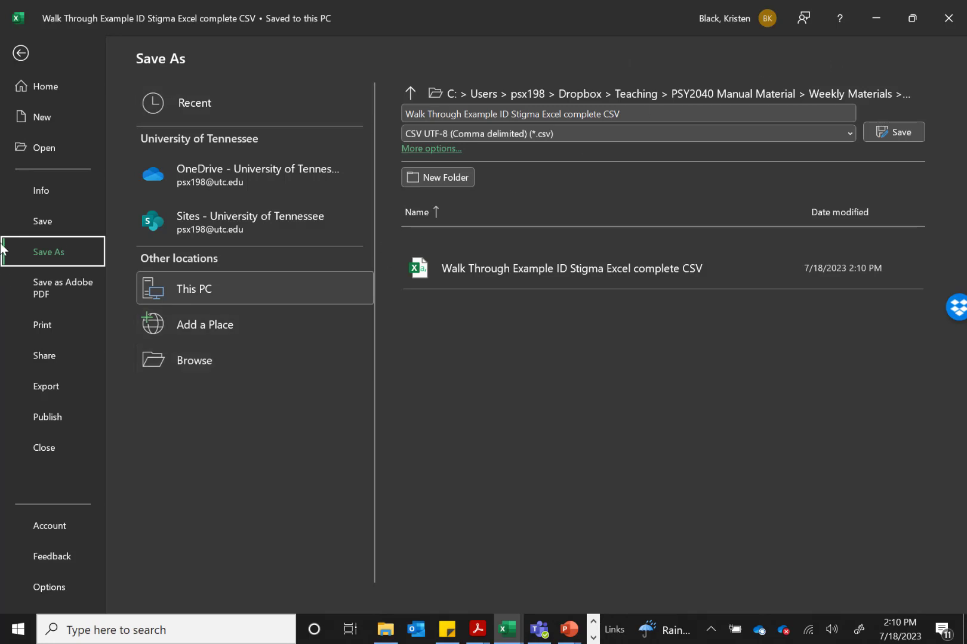
left_click(20, 53)
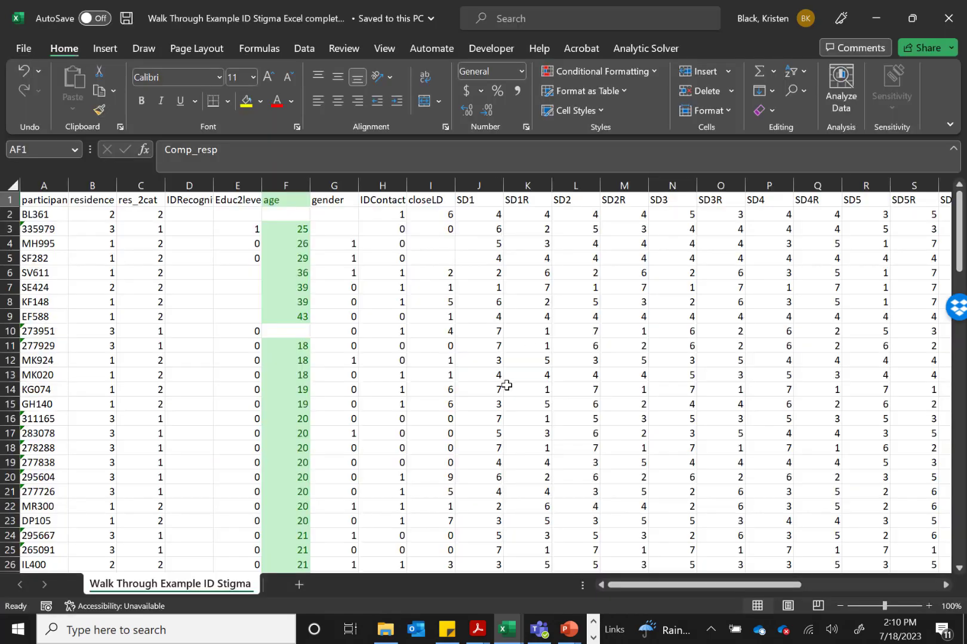